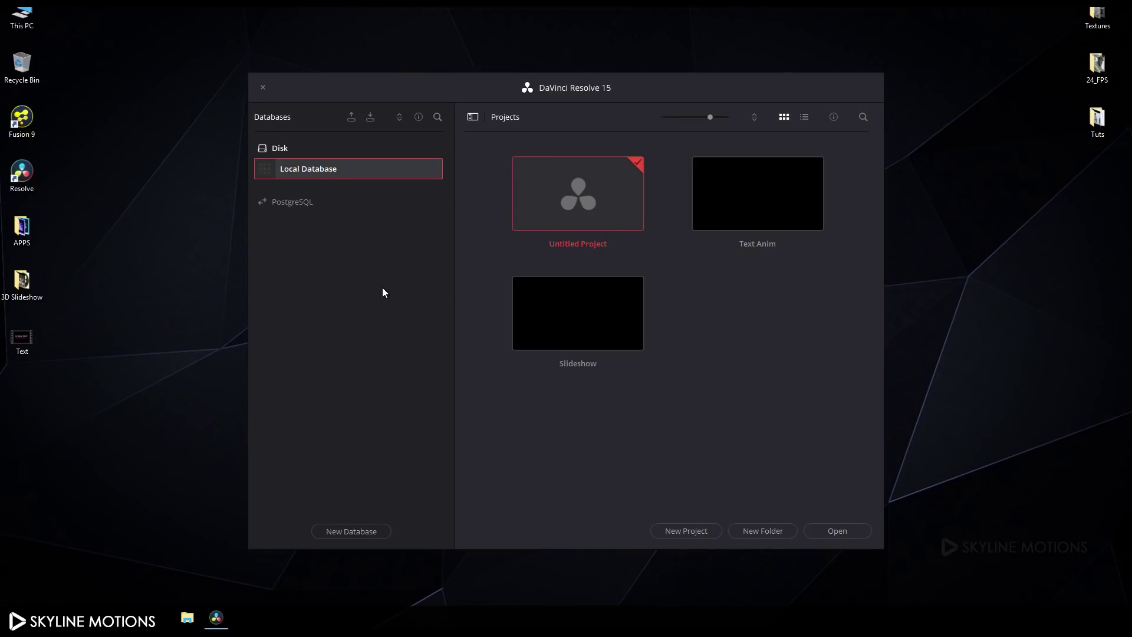
- Create a new project named Text
{"action": "left_click", "coordinate": [686, 531]}
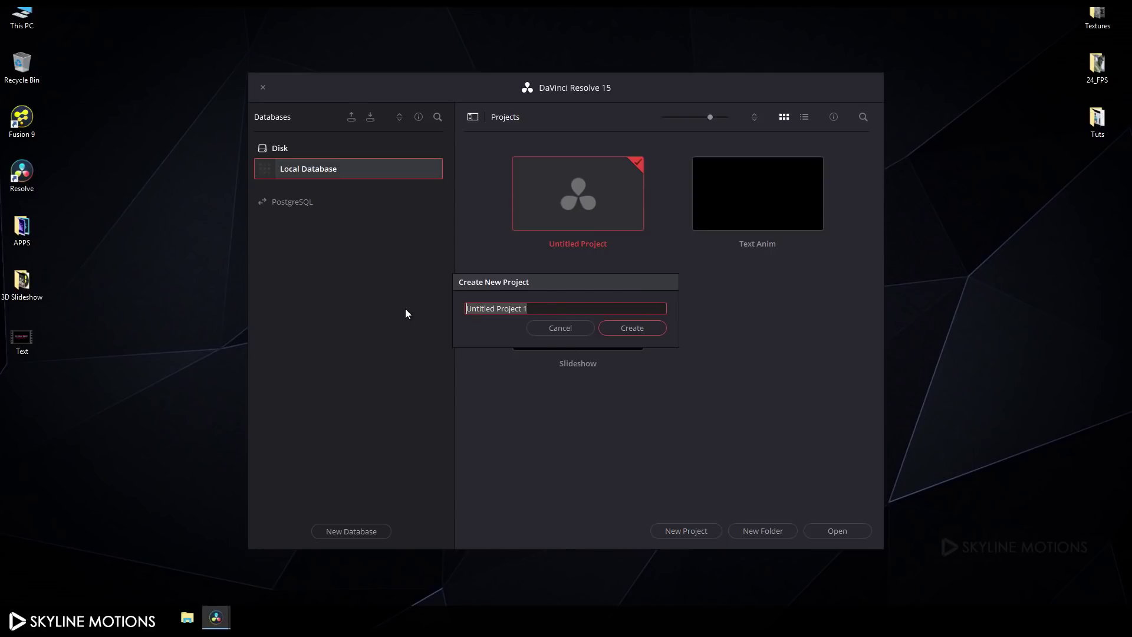
{"action": "type", "text": "Text"}
{"action": "left_click", "coordinate": [618, 329]}
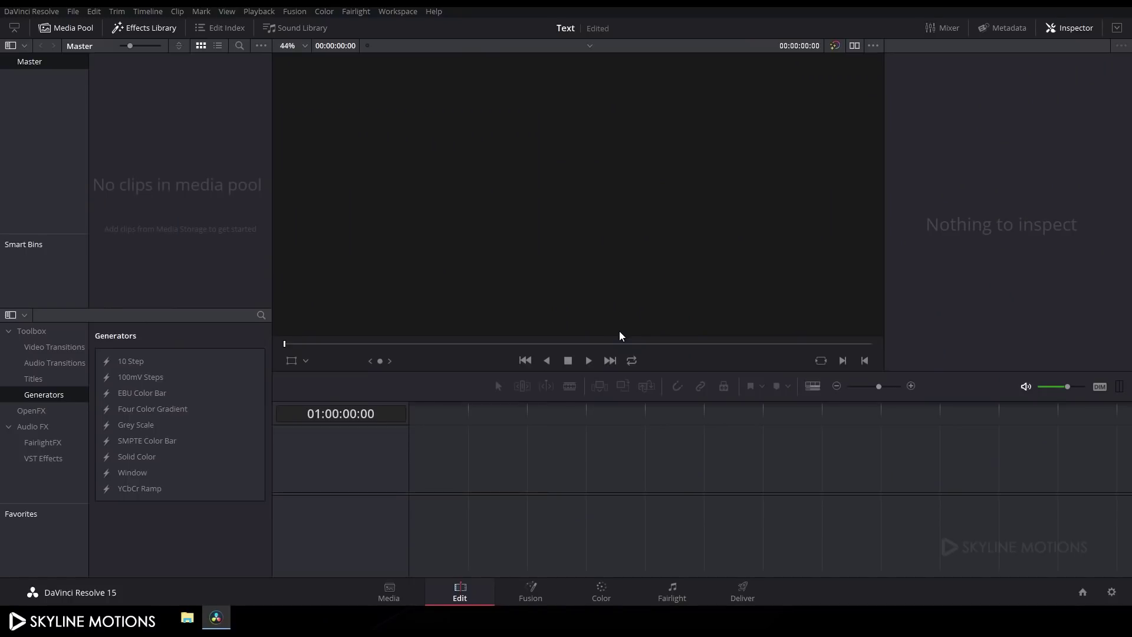
- Set the project's timeline frame rate and playback frame rate to 30 frames per second and save the settings
{"action": "left_click", "coordinate": [1112, 592]}
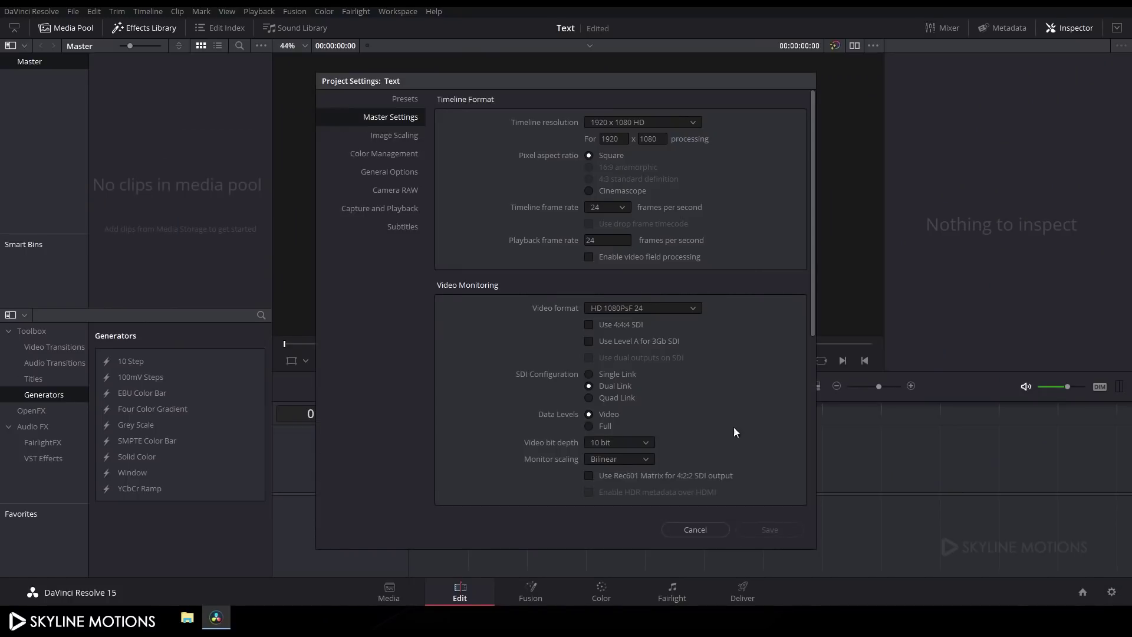
{"action": "left_click", "coordinate": [620, 210]}
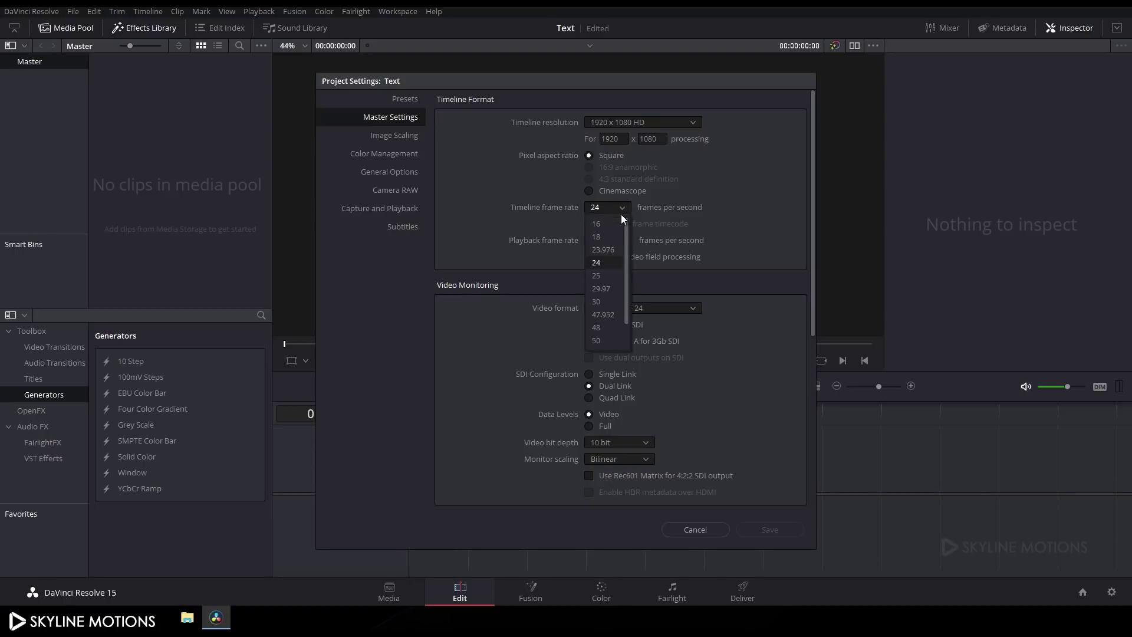
{"action": "left_click", "coordinate": [604, 303]}
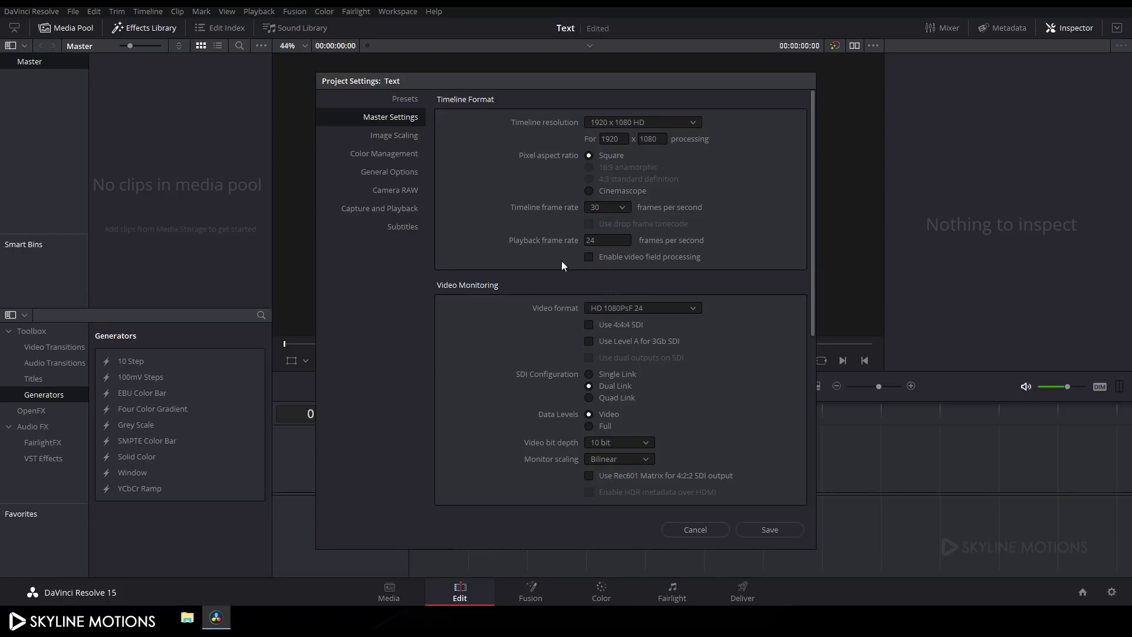
{"action": "left_click", "coordinate": [601, 242]}
{"action": "type", "text": "30"}
{"action": "scroll", "coordinate": [723, 306], "scroll_direction": "down", "scroll_amount": 5}
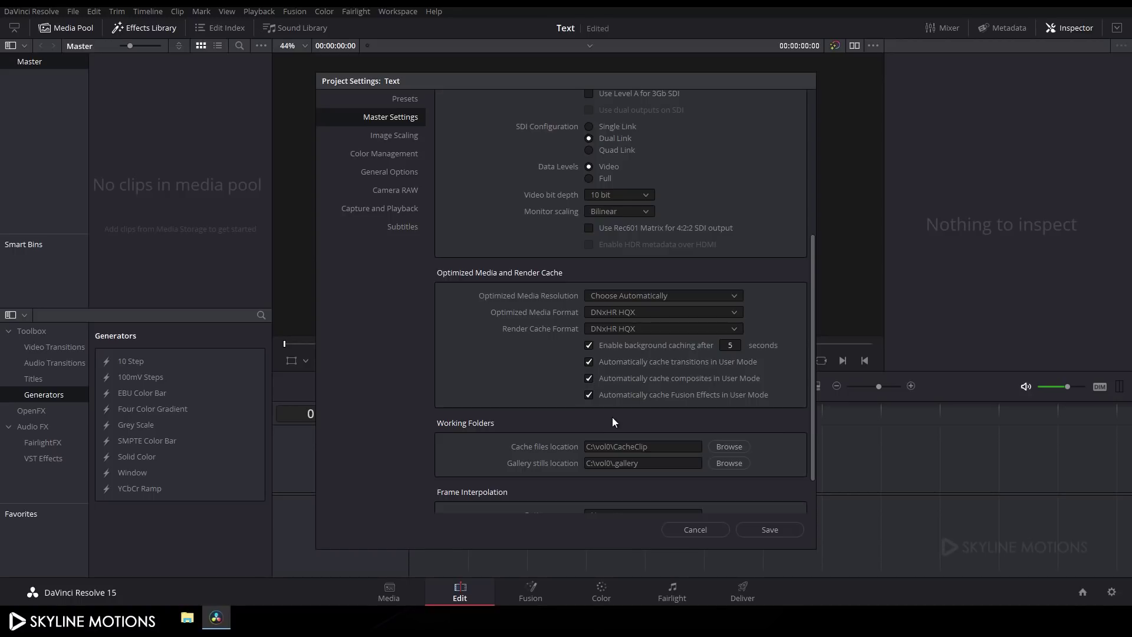
{"action": "left_click", "coordinate": [757, 529]}
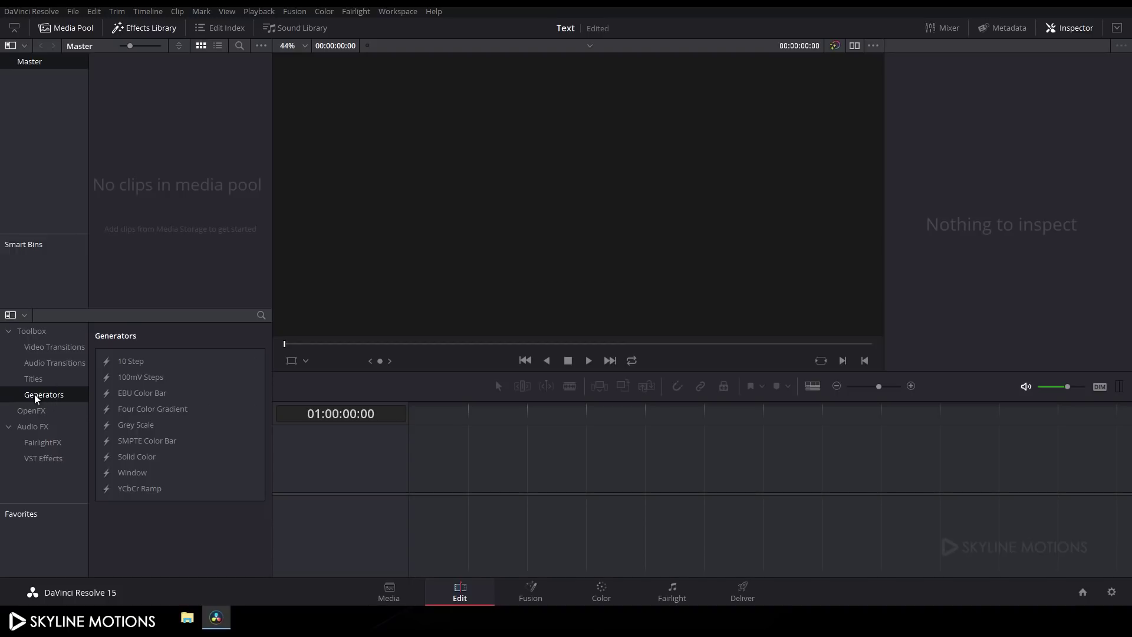
- Place a Solid Color generator at the start of the timeline and trim it to end at 01:00:03:00
{"action": "left_click", "coordinate": [139, 458]}
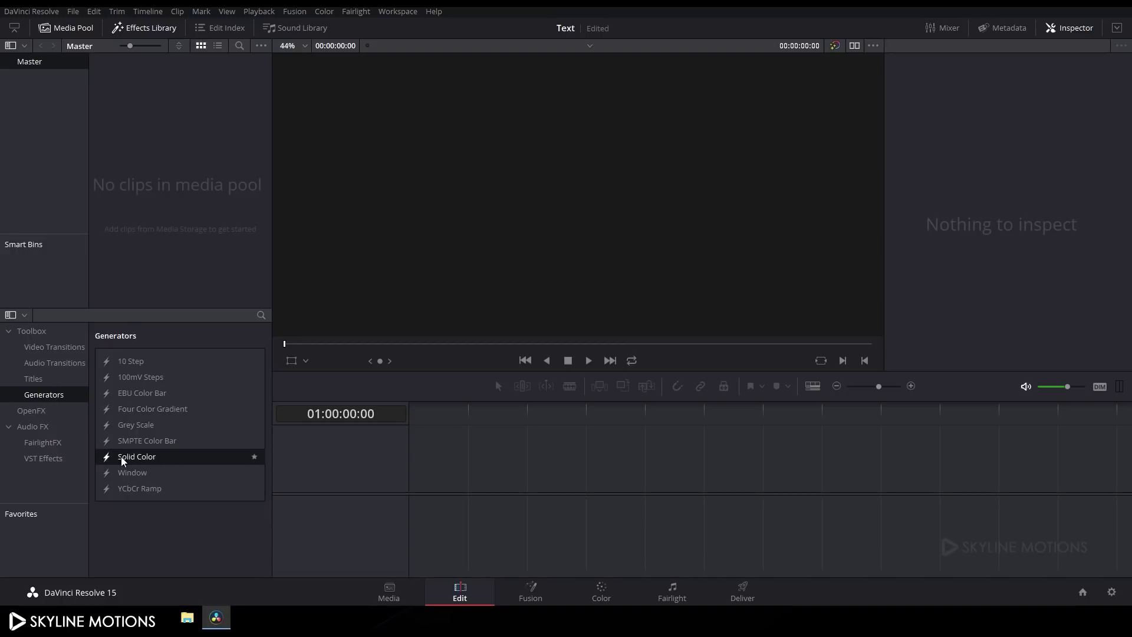
{"action": "left_click_drag", "start_coordinate": [129, 458], "coordinate": [412, 481]}
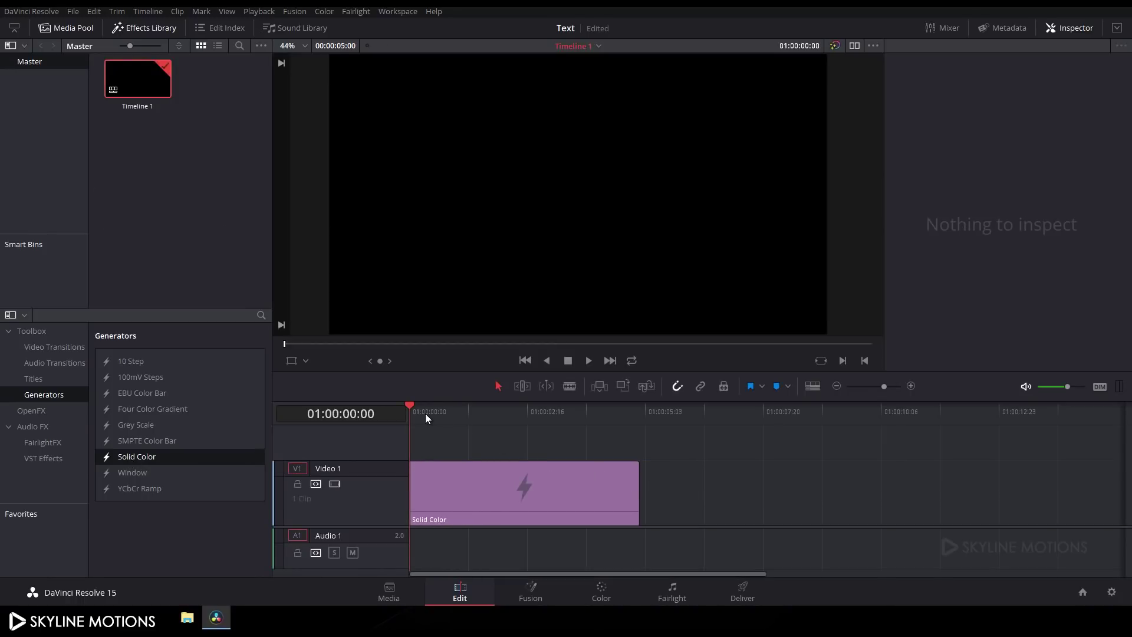
{"action": "left_click_drag", "start_coordinate": [426, 416], "coordinate": [548, 413]}
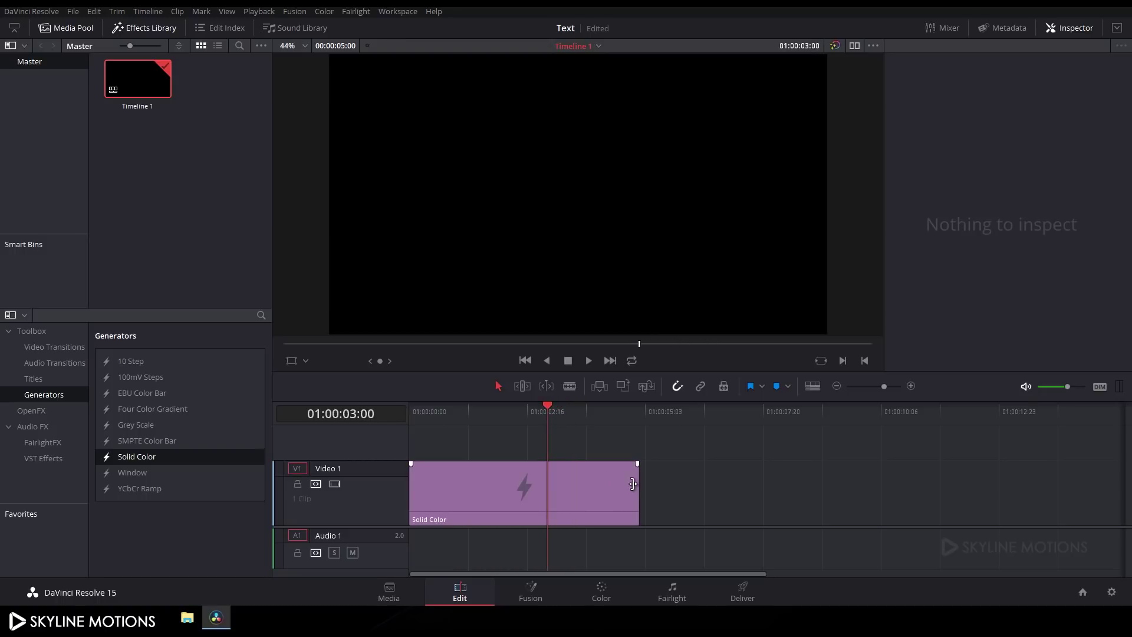
{"action": "left_click_drag", "start_coordinate": [634, 484], "coordinate": [548, 485]}
- Turn the Solid Color clip into a compound clip named Text
{"action": "right_click", "coordinate": [477, 490]}
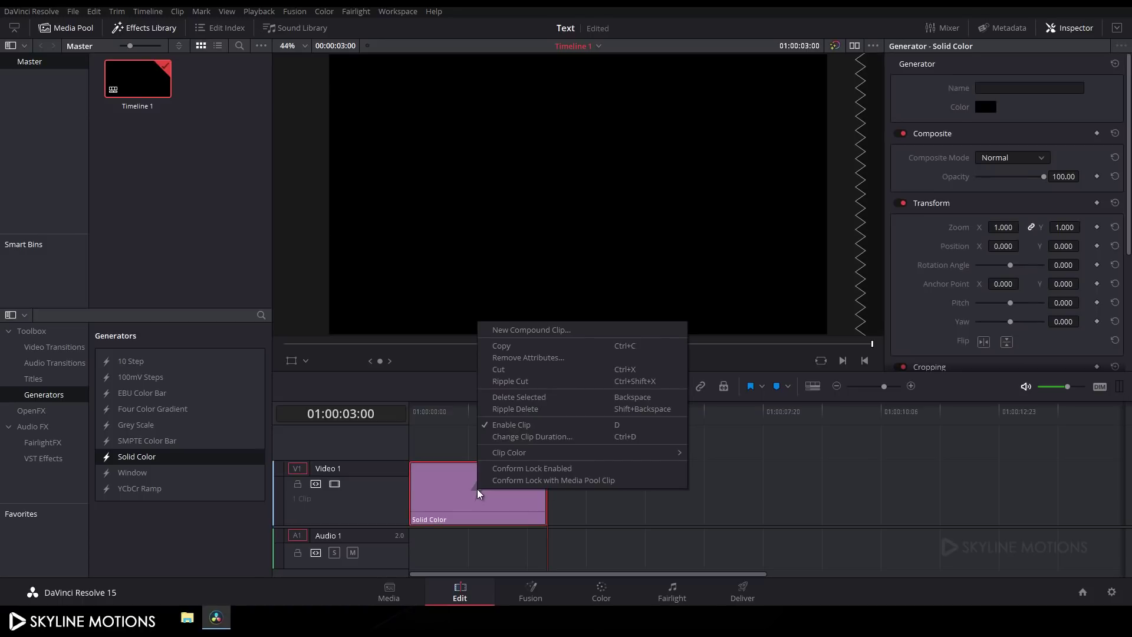
{"action": "left_click", "coordinate": [517, 332]}
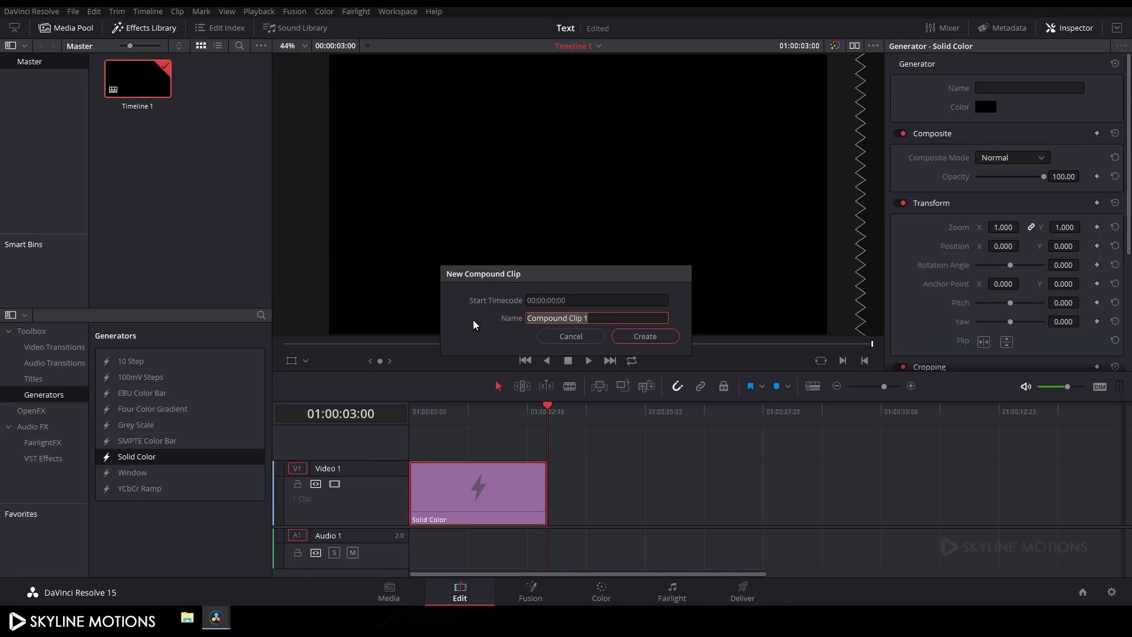
{"action": "type", "text": "Text"}
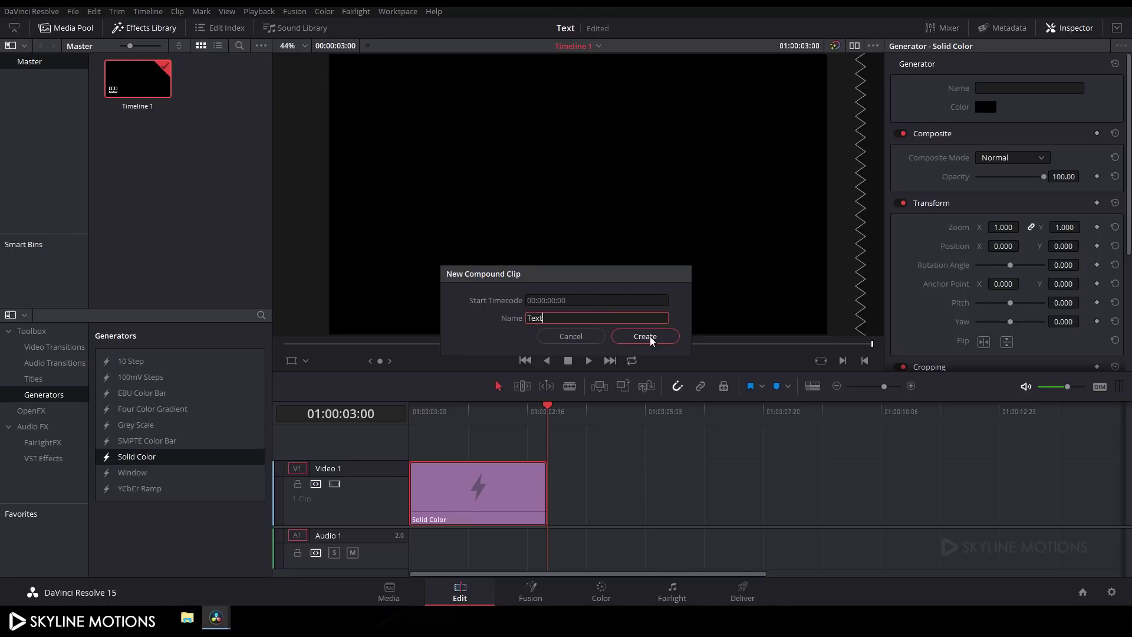
{"action": "left_click", "coordinate": [649, 336]}
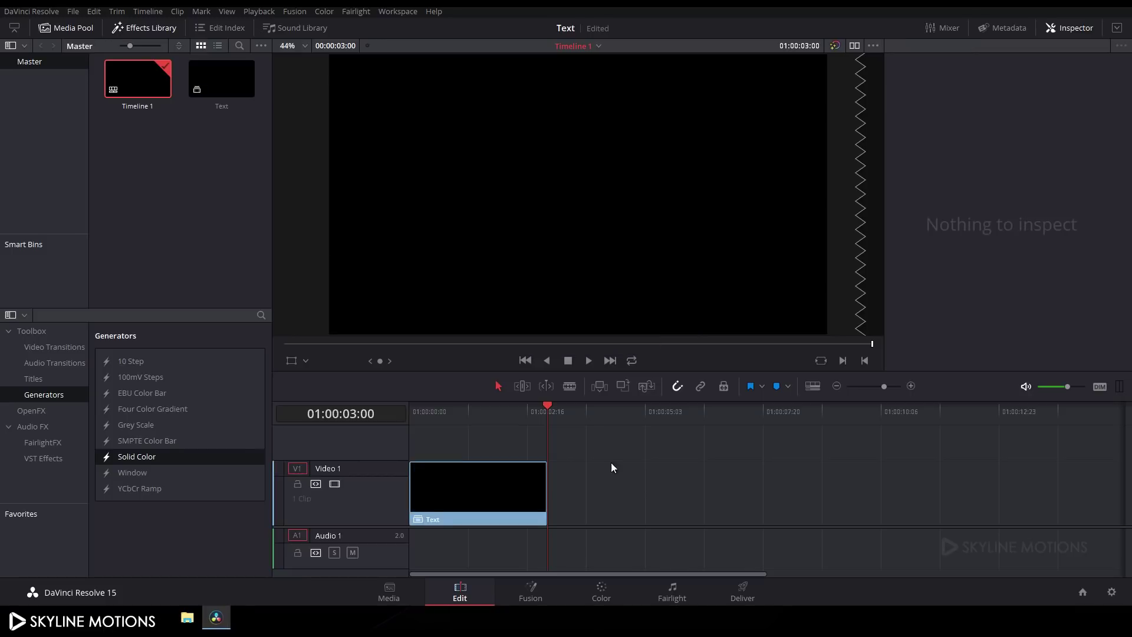
- Open the Text clip in the Fusion page and set its nodes to arrange to grid
{"action": "left_click", "coordinate": [547, 588]}
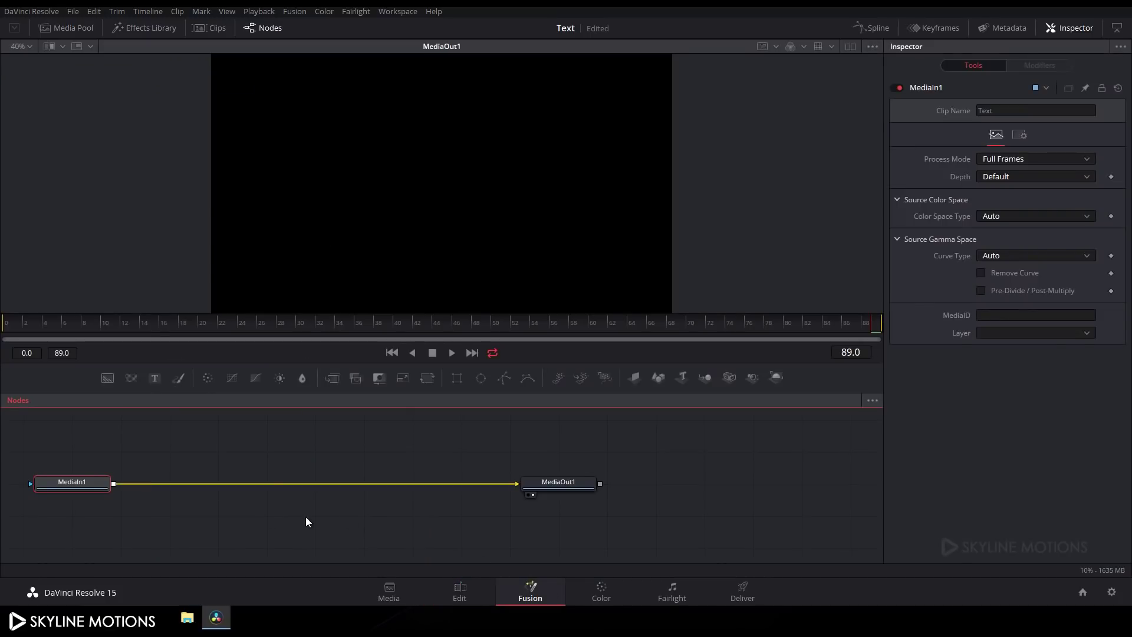
{"action": "right_click", "coordinate": [193, 521]}
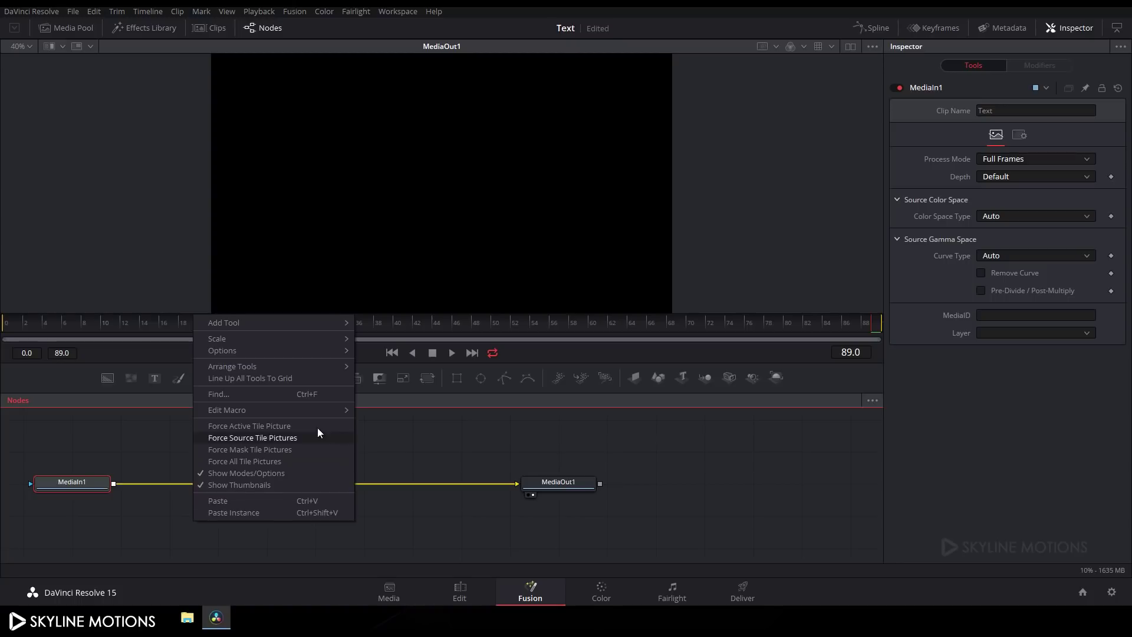
{"action": "mouse_move", "coordinate": [242, 365]}
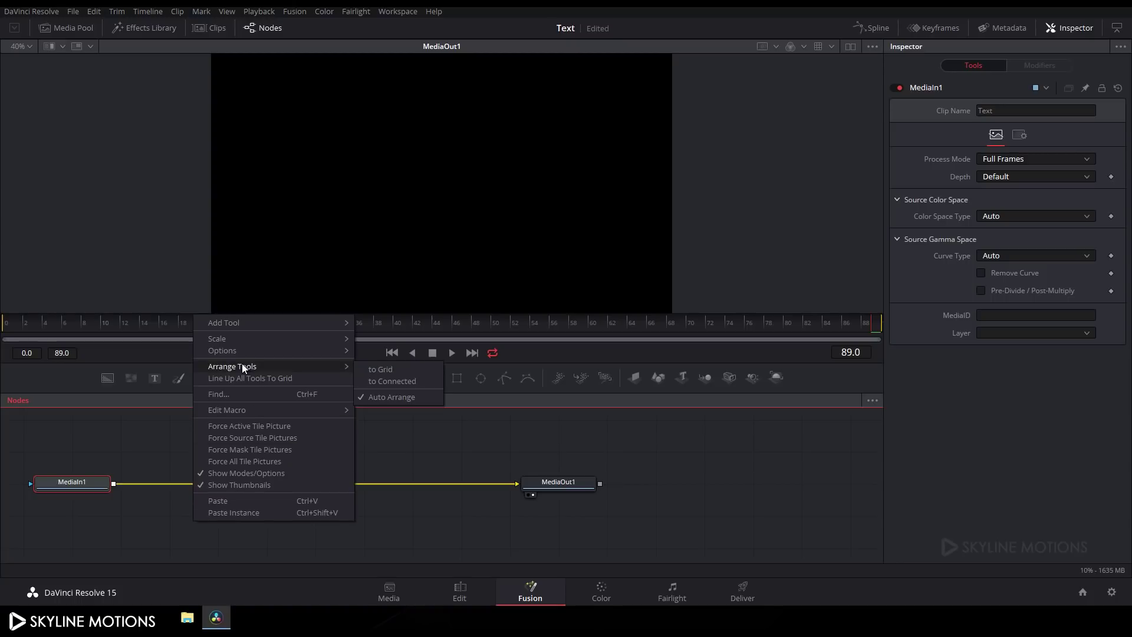
{"action": "left_click", "coordinate": [392, 368]}
{"action": "left_click_drag", "start_coordinate": [141, 510], "coordinate": [140, 478]}
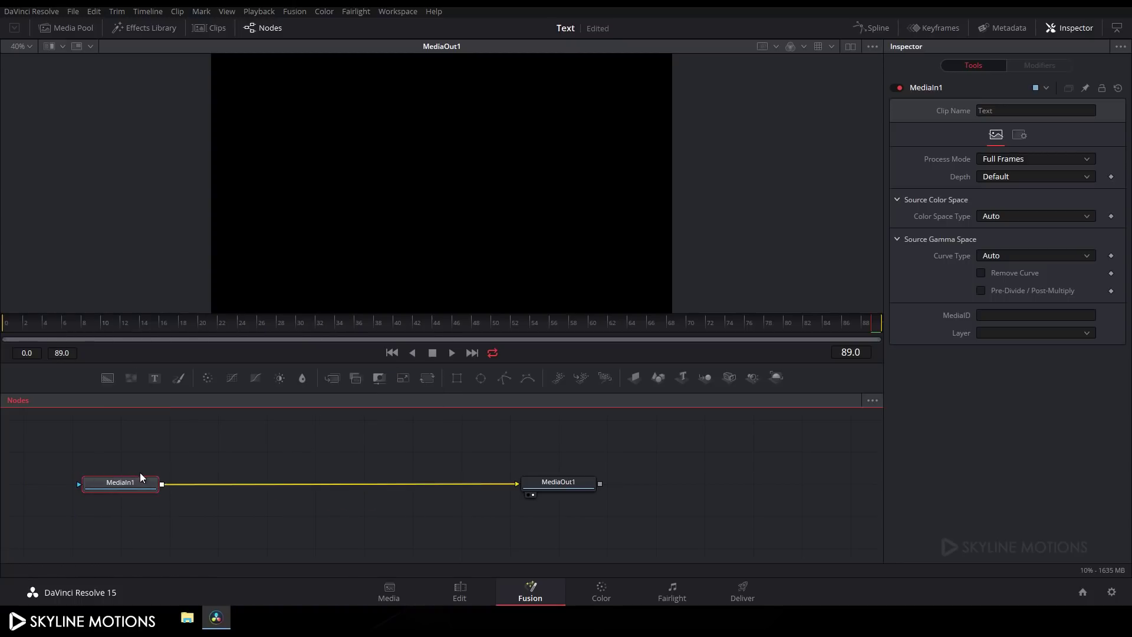
- Delete the MediaIn1 node, then move MediaOut1 to the far end of the node graph and enlarge the node area
{"action": "left_click", "coordinate": [155, 516]}
{"action": "key", "text": "Delete"}
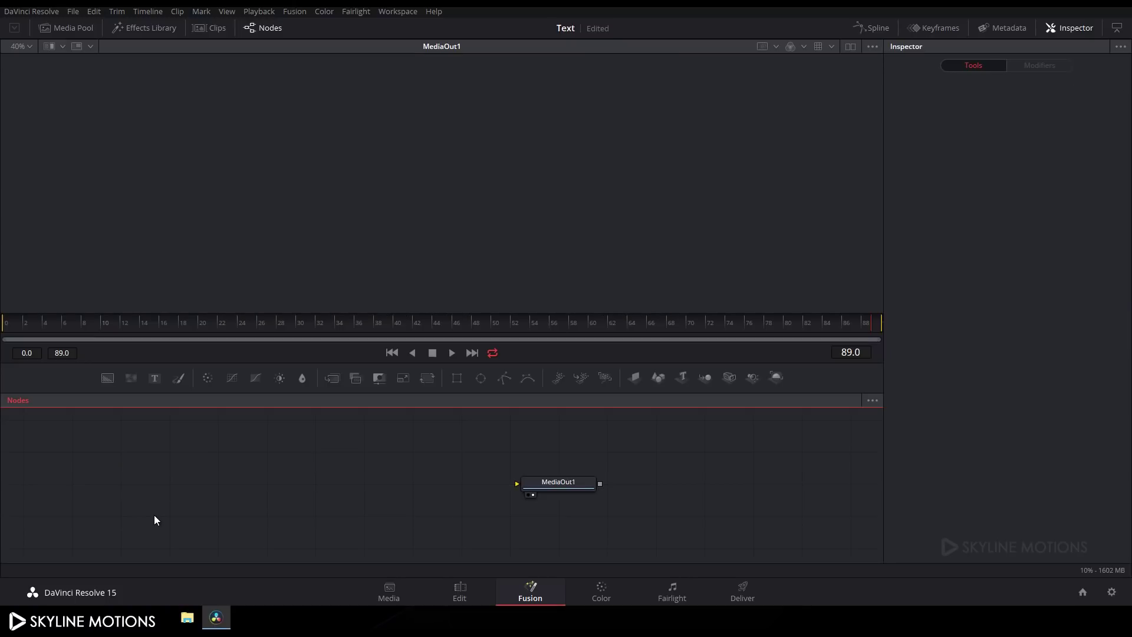
{"action": "left_click_drag", "start_coordinate": [557, 484], "coordinate": [816, 525]}
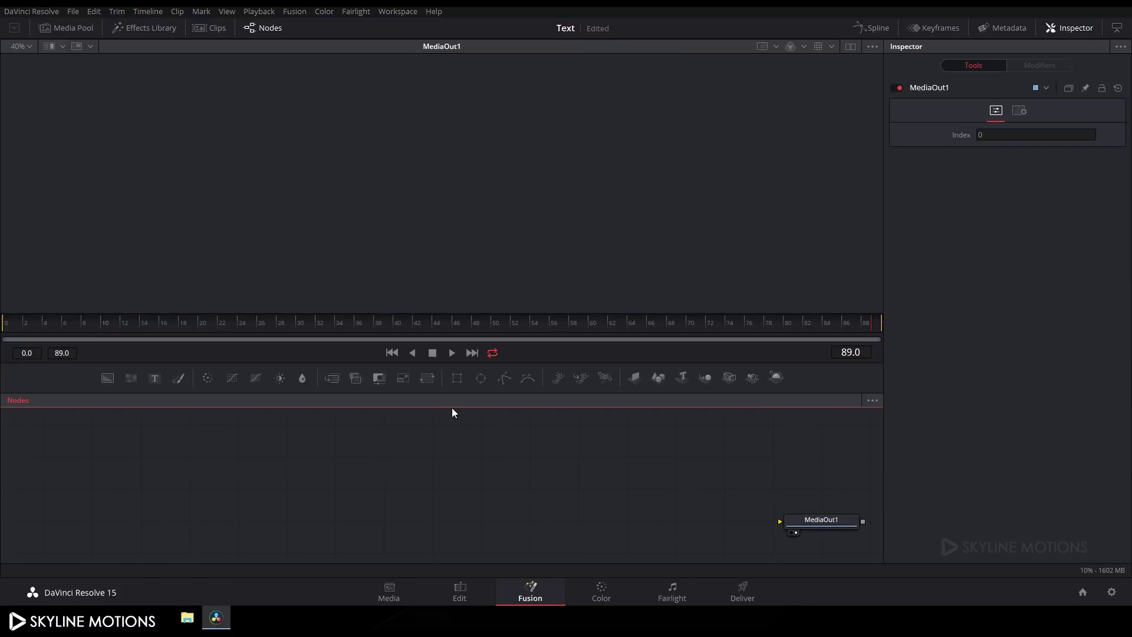
{"action": "left_click_drag", "start_coordinate": [446, 366], "coordinate": [454, 269]}
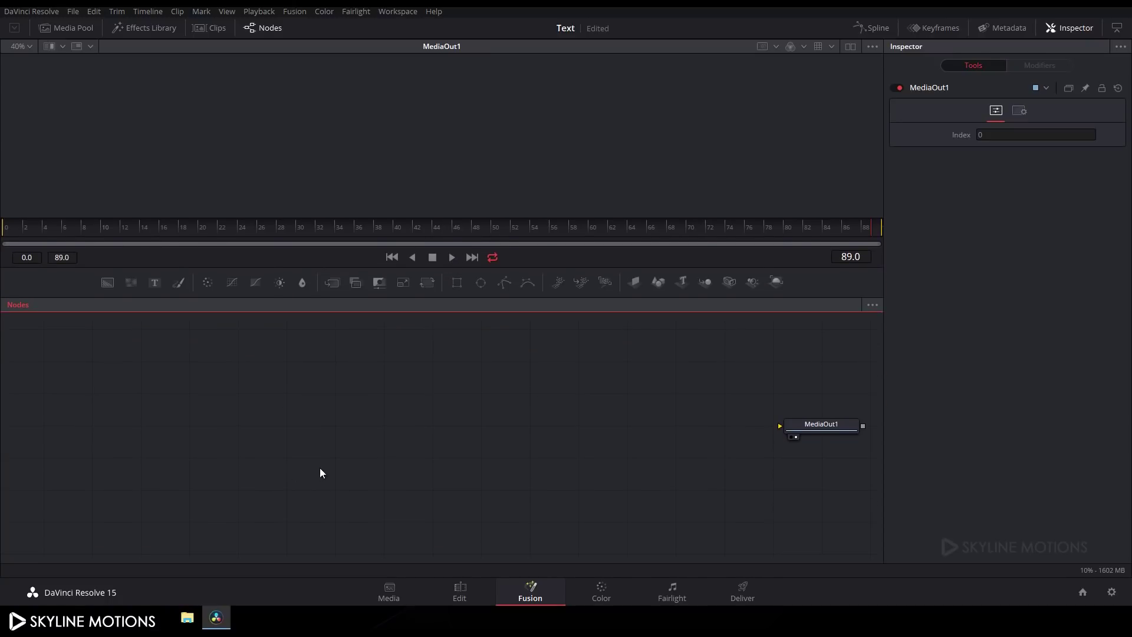
- Add a Background node shown in the viewer, rename it Stroke and place it at the start of the node graph
{"action": "left_click", "coordinate": [108, 285]}
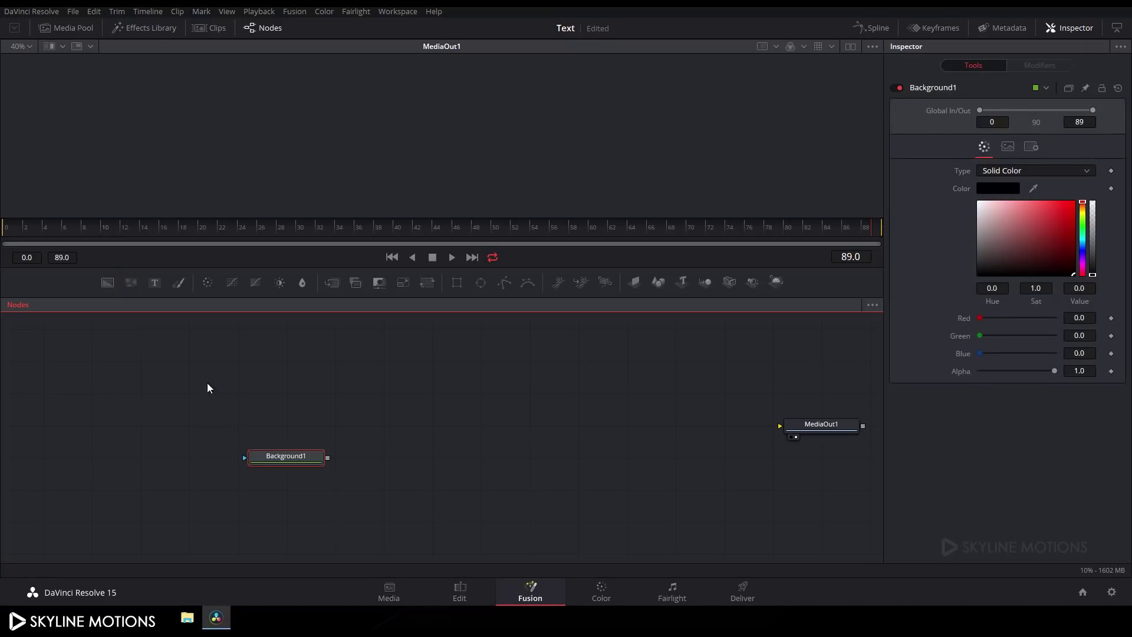
{"action": "left_click_drag", "start_coordinate": [278, 455], "coordinate": [338, 138]}
{"action": "right_click", "coordinate": [296, 460]}
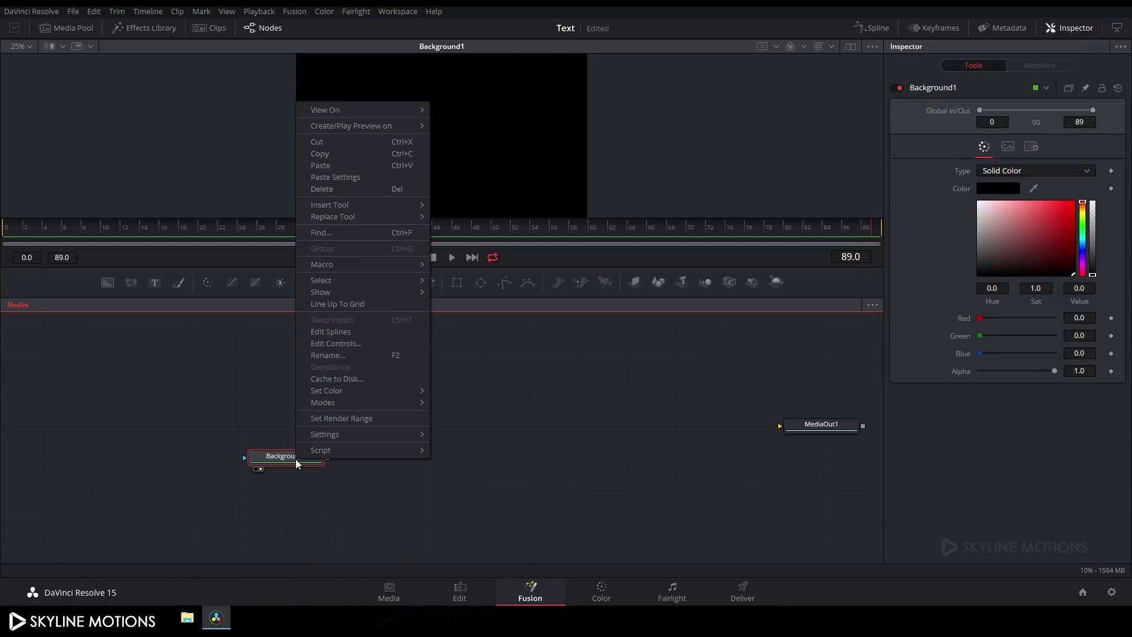
{"action": "left_click", "coordinate": [334, 358]}
{"action": "key", "text": "BackSpace"}
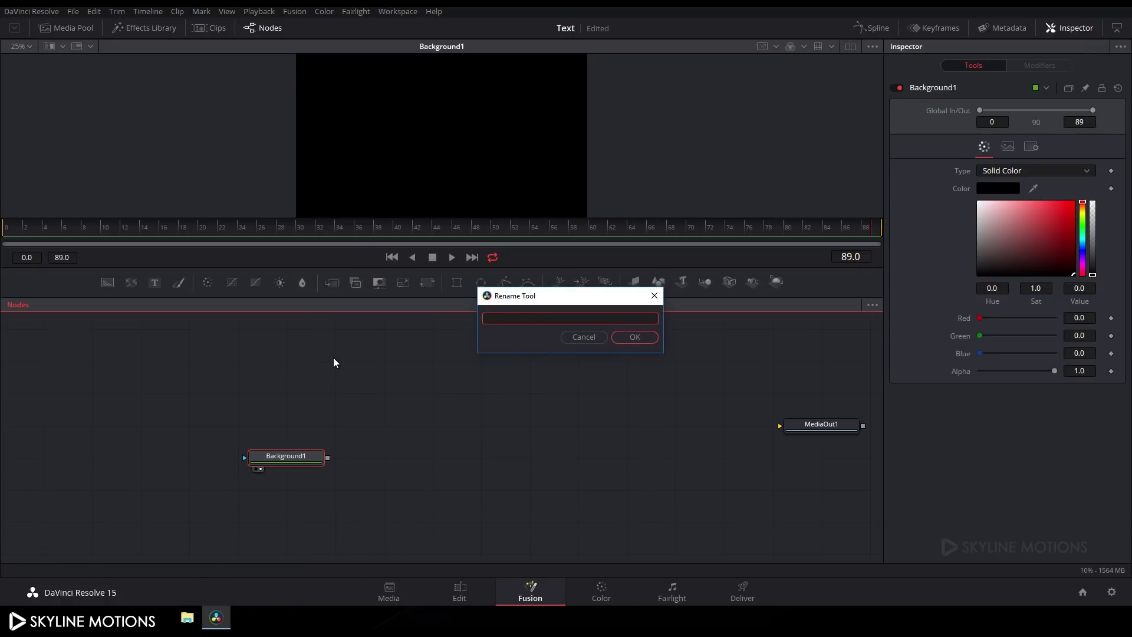
{"action": "type", "text": "Stroke"}
{"action": "left_click", "coordinate": [642, 335]}
{"action": "left_click_drag", "start_coordinate": [315, 463], "coordinate": [144, 447]}
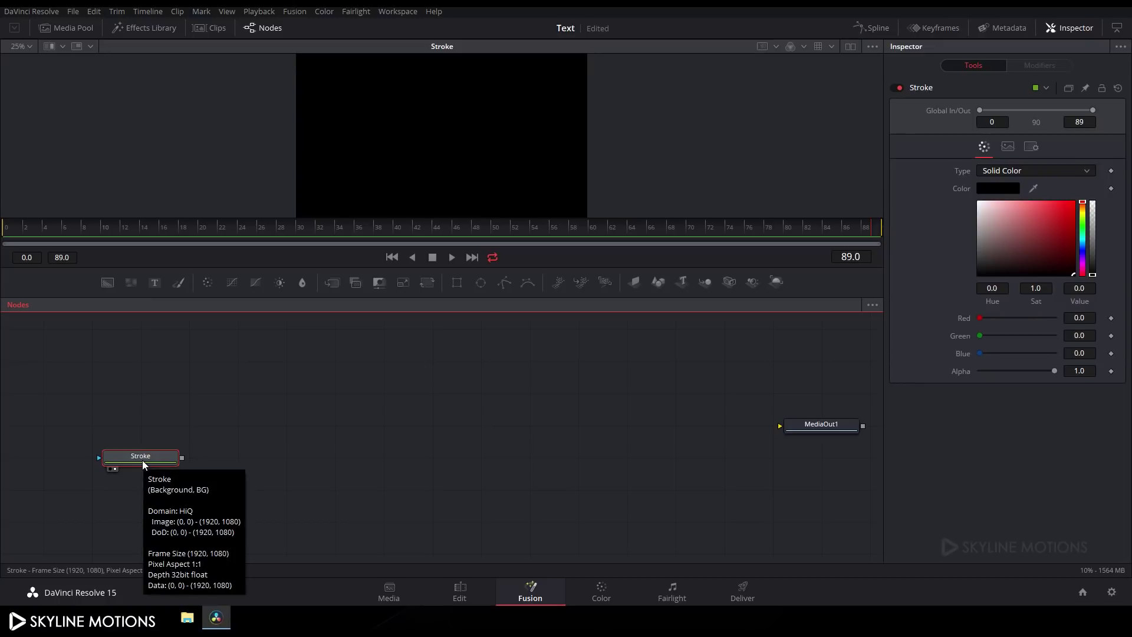
- Add a Paint node after the Stroke node and display its output in the viewer
{"action": "key", "text": "shift+space"}
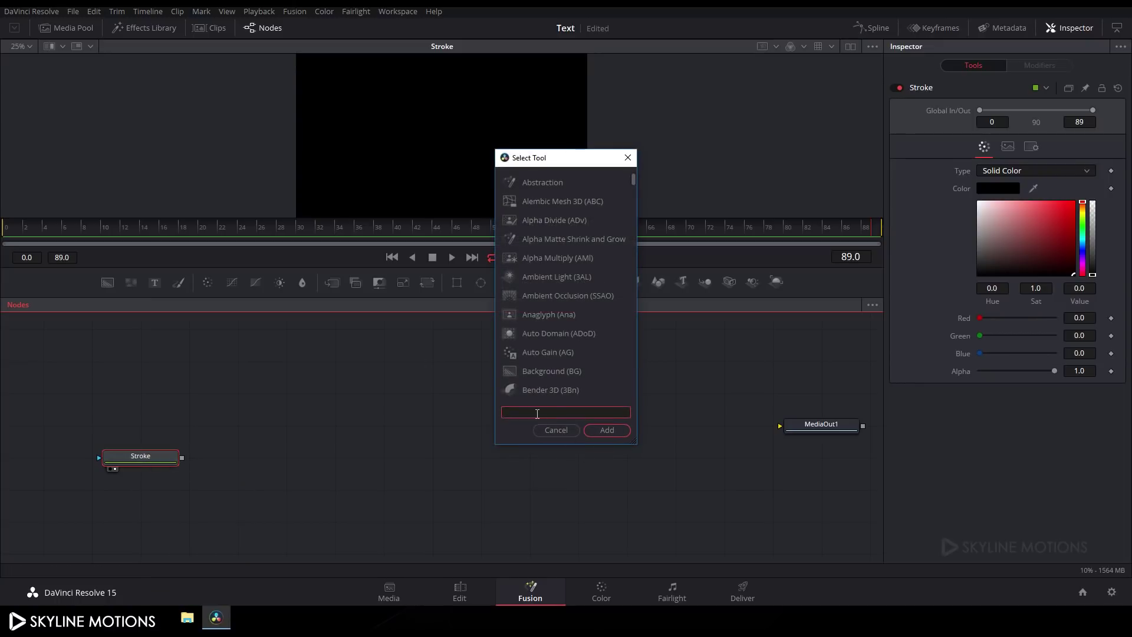
{"action": "type", "text": "pai"}
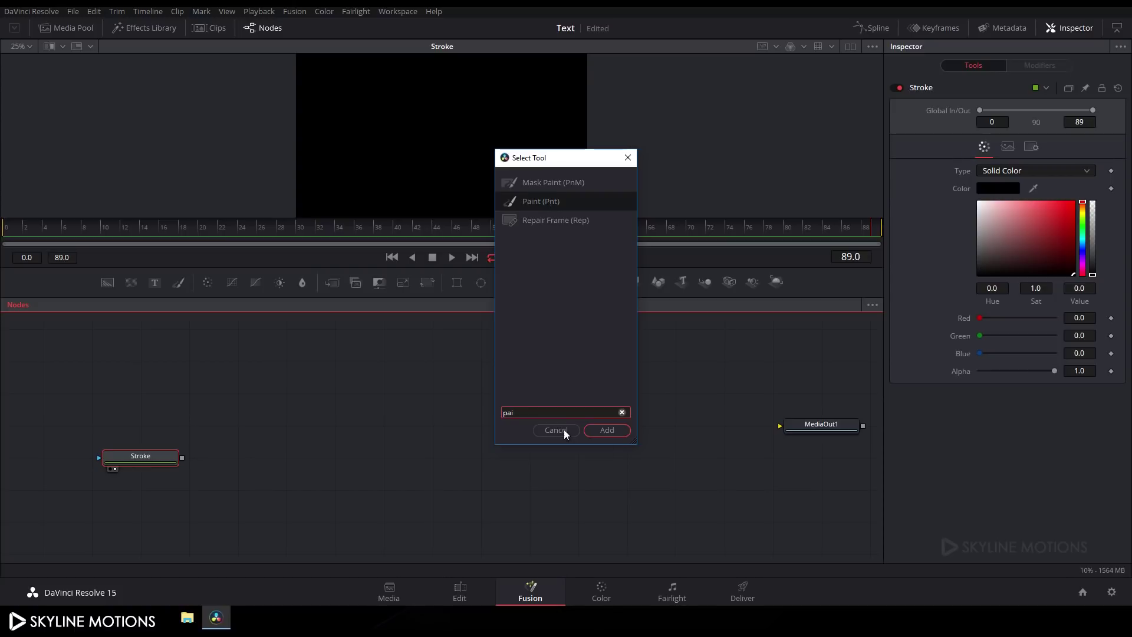
{"action": "left_click", "coordinate": [614, 431]}
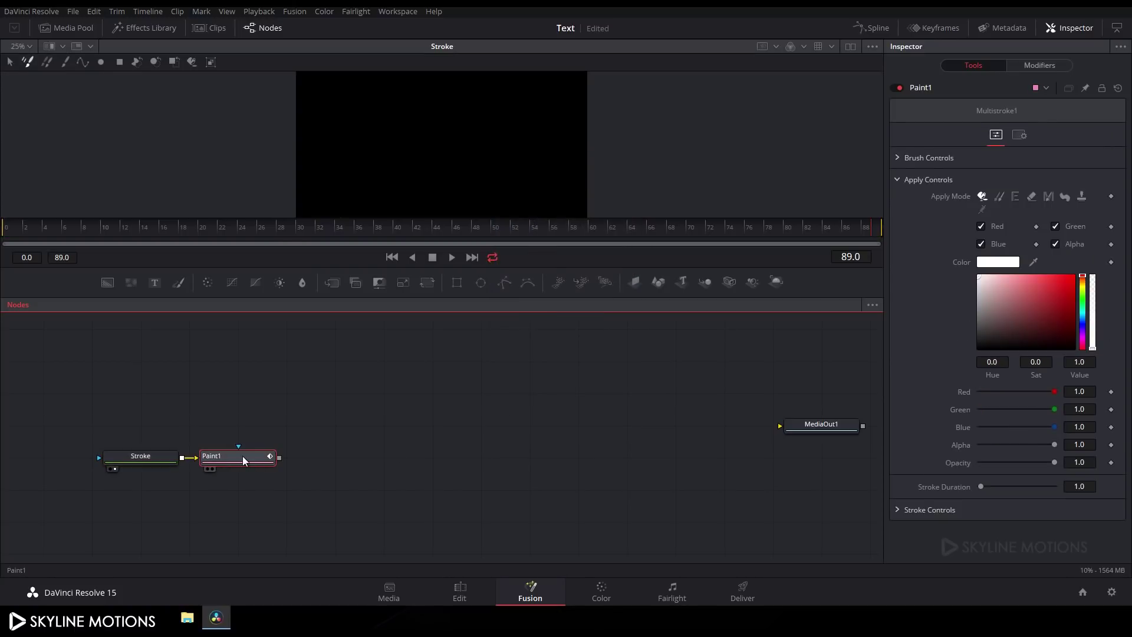
{"action": "key", "text": "1"}
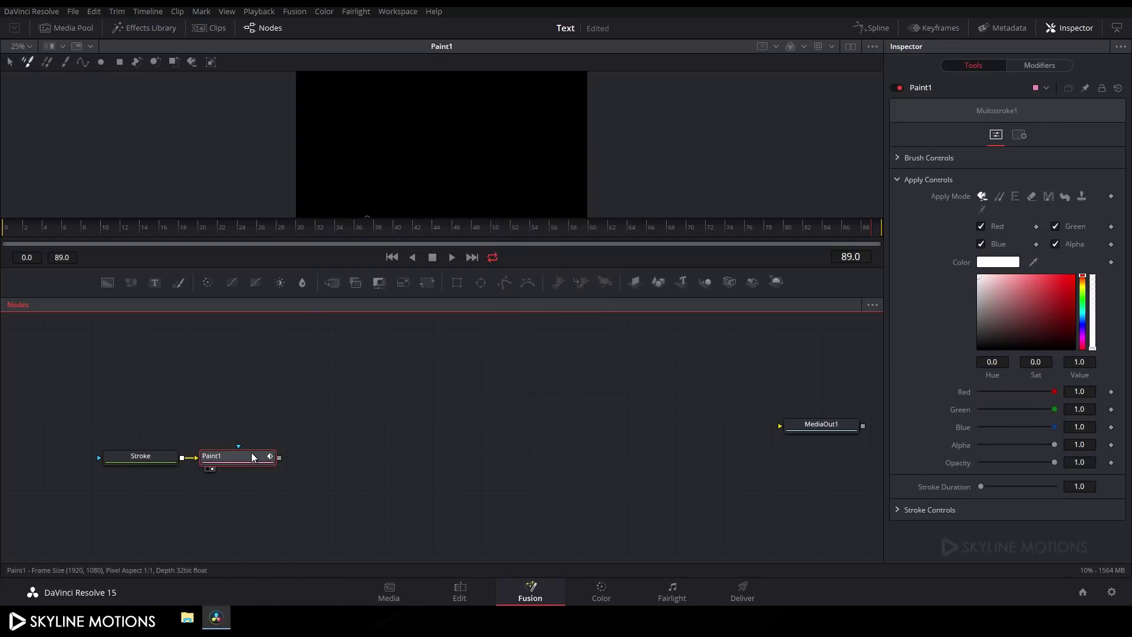
- Choose the Polyline Stroke paint tool and show the guides in an enlarged viewer
{"action": "left_click", "coordinate": [81, 62]}
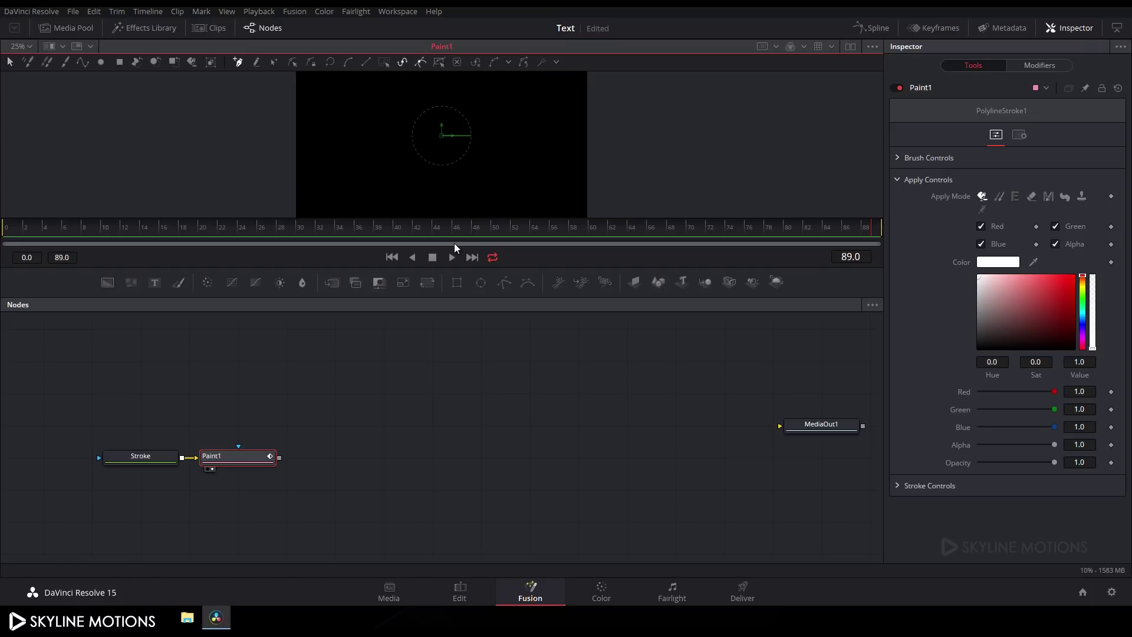
{"action": "left_click_drag", "start_coordinate": [437, 299], "coordinate": [438, 420]}
{"action": "right_click", "coordinate": [513, 197]}
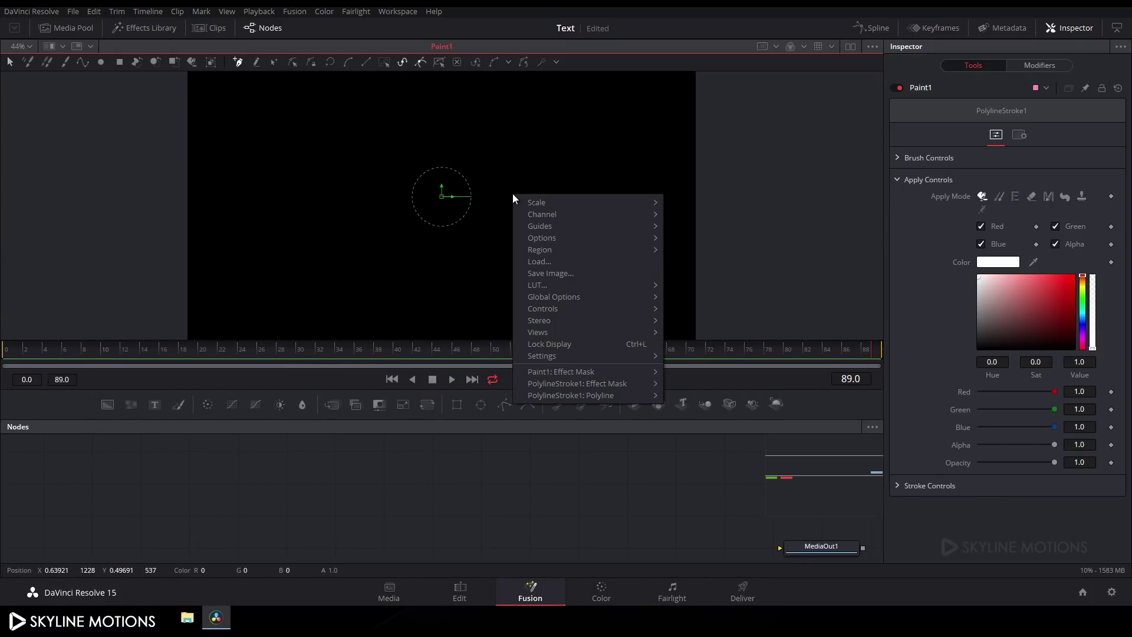
{"action": "mouse_move", "coordinate": [558, 226]}
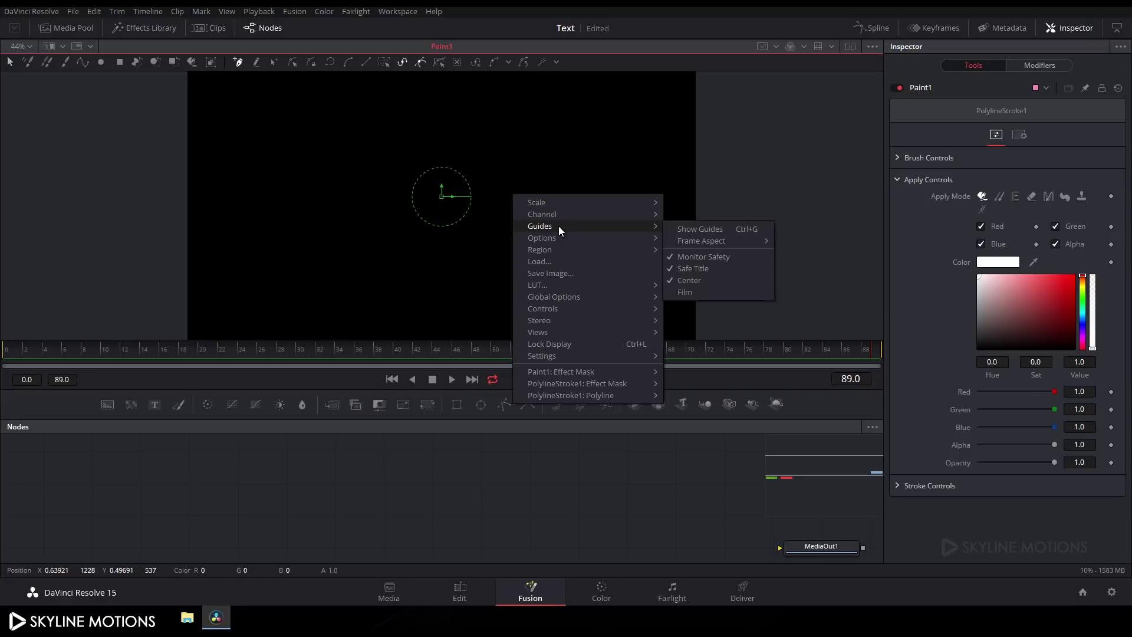
{"action": "left_click", "coordinate": [691, 229]}
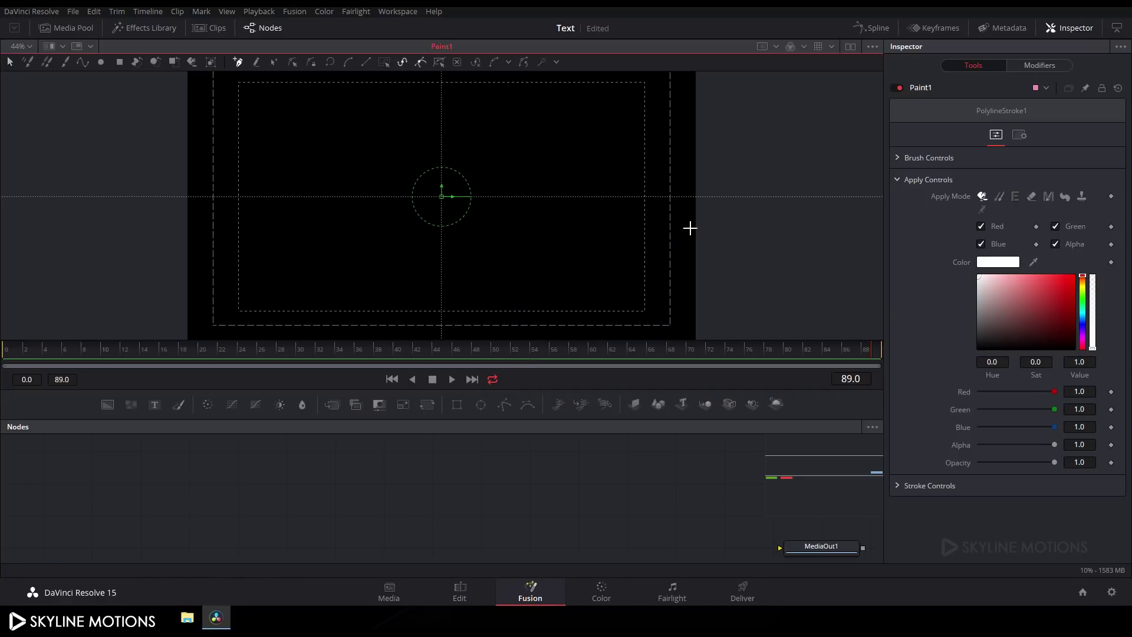
- Draw a three-point polyline stroke from below centre on the vertical guide, up-left to the horizontal guide, then along it past the safe area
{"action": "left_click", "coordinate": [442, 269]}
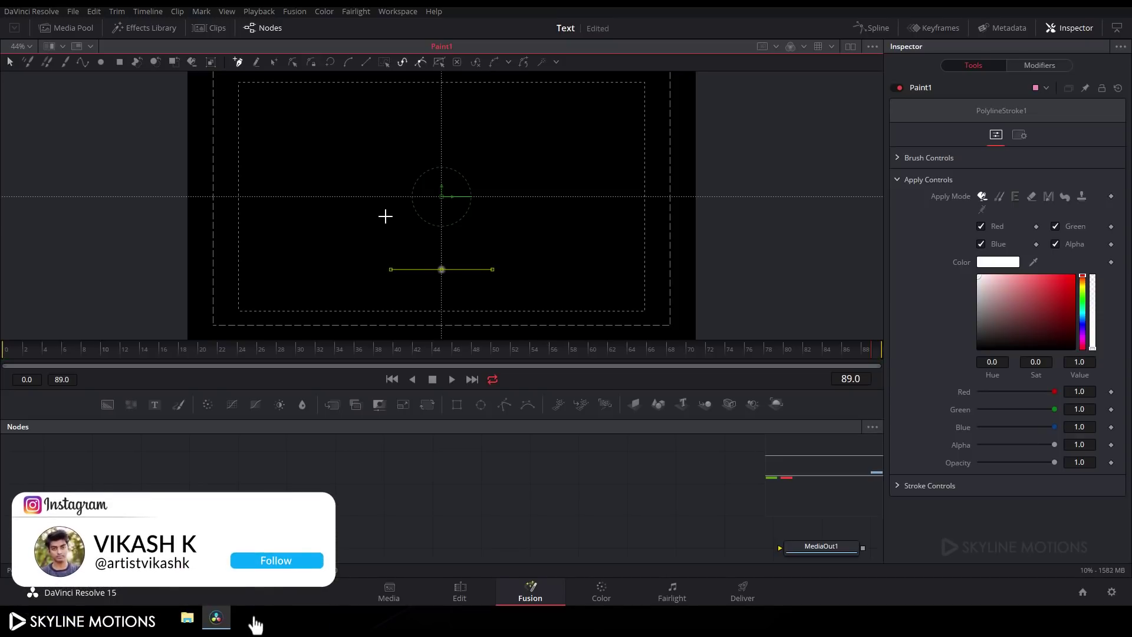
{"action": "left_click", "coordinate": [410, 197]}
{"action": "left_click", "coordinate": [678, 197]}
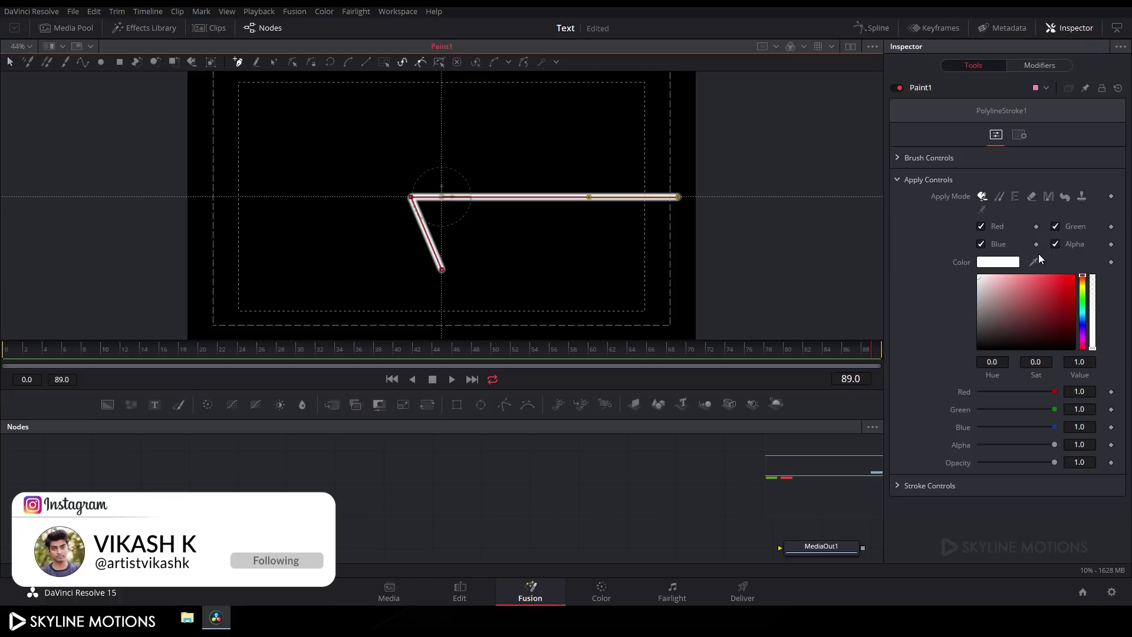
- Set the polyline stroke's brush size to 0.01 and its softness to 0.001
{"action": "left_click", "coordinate": [898, 158]}
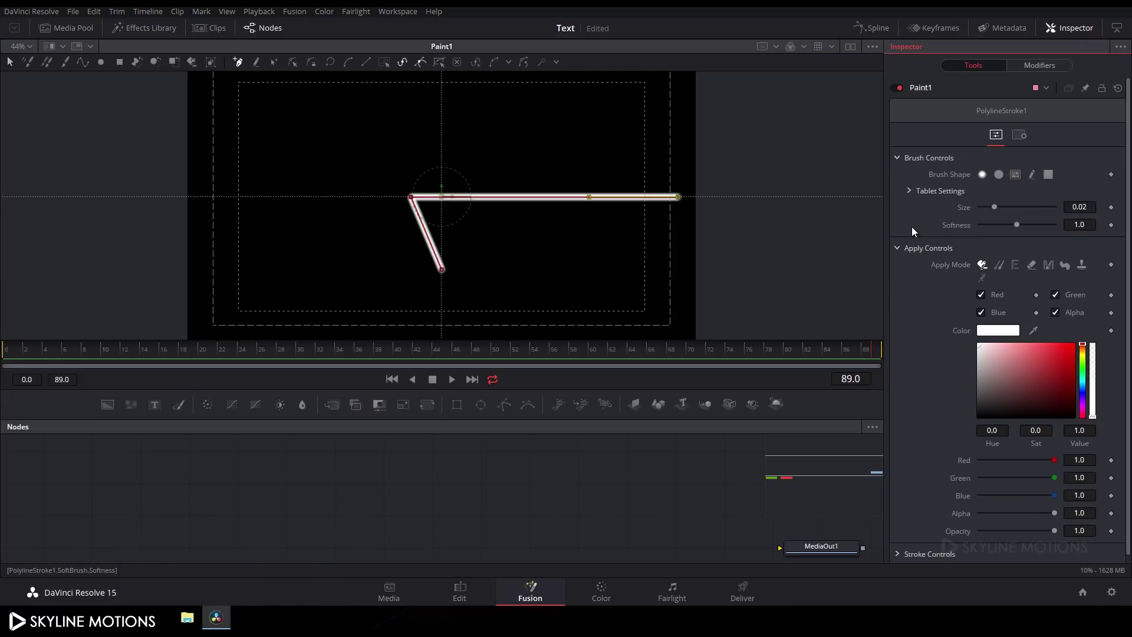
{"action": "left_click_drag", "start_coordinate": [996, 208], "coordinate": [993, 206]}
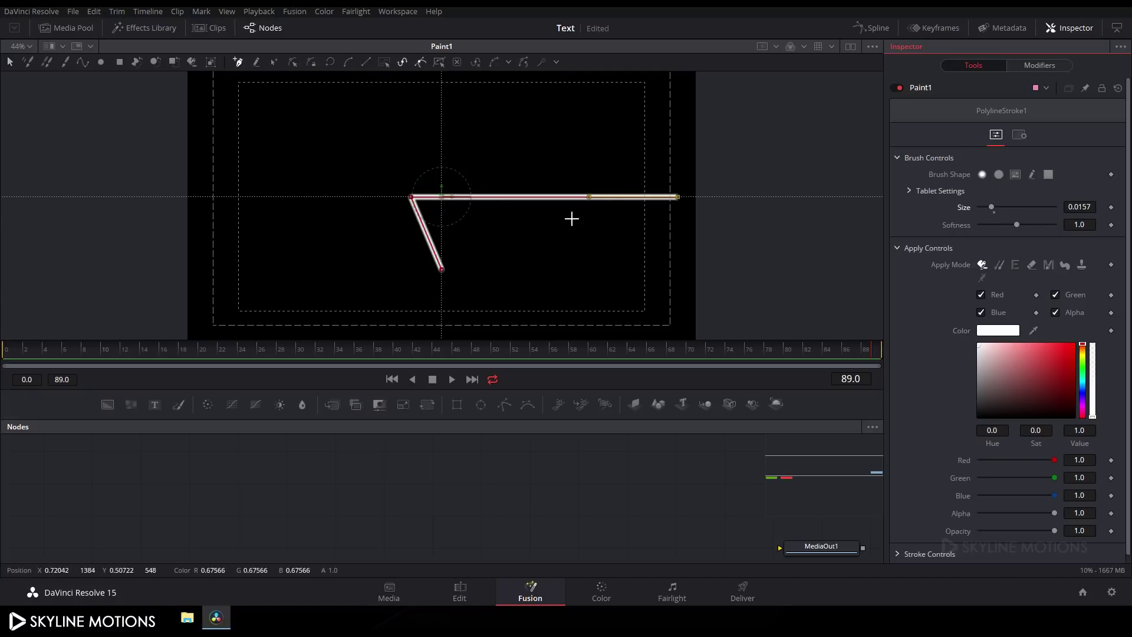
{"action": "left_click", "coordinate": [1095, 203]}
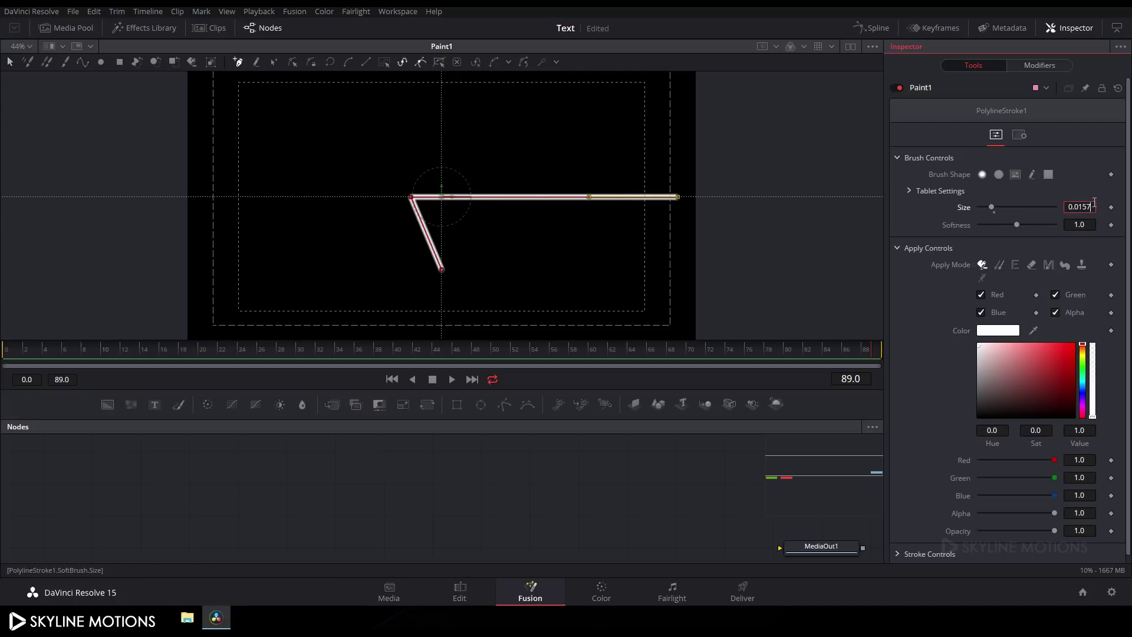
{"action": "type", "text": "0.01"}
{"action": "key", "text": "Tab"}
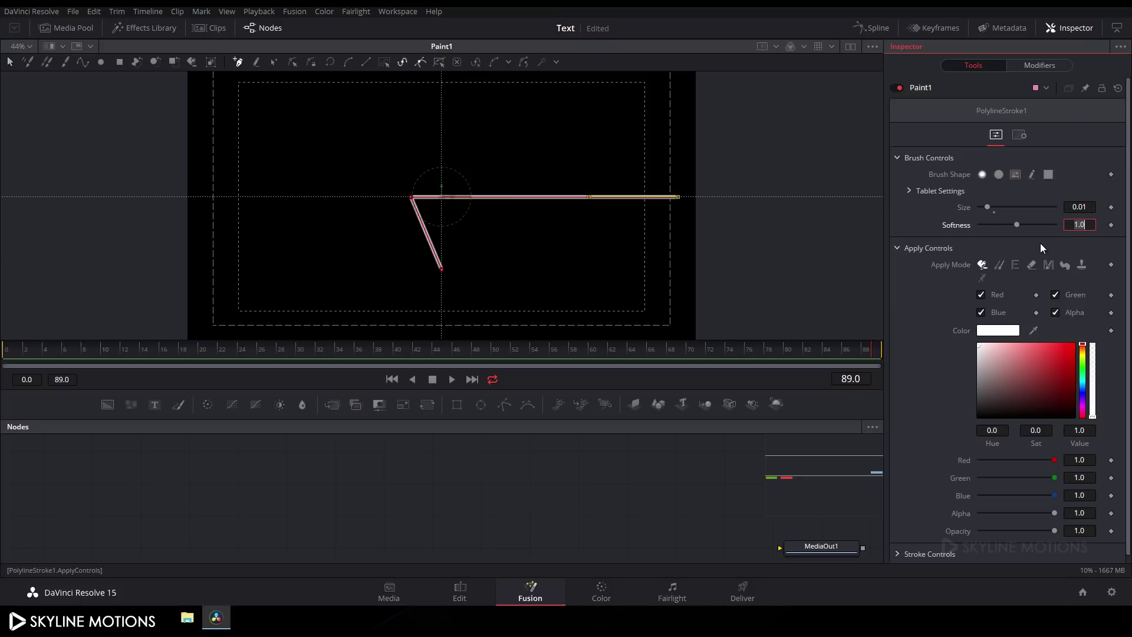
{"action": "type", "text": "0.001"}
{"action": "key", "text": "Return"}
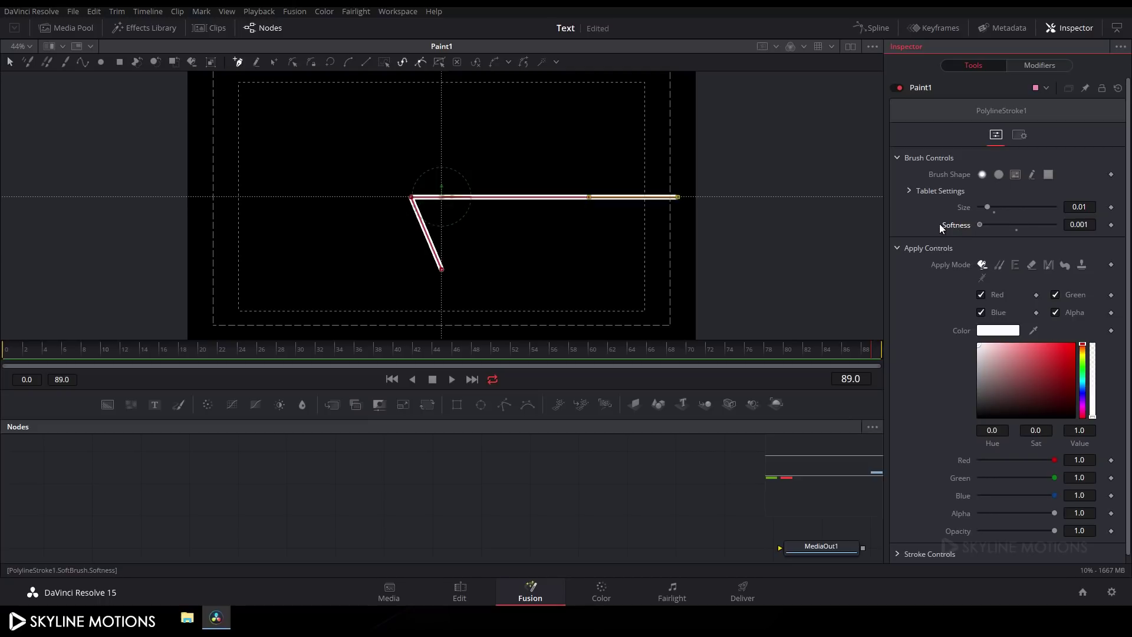
{"action": "left_click", "coordinate": [898, 158]}
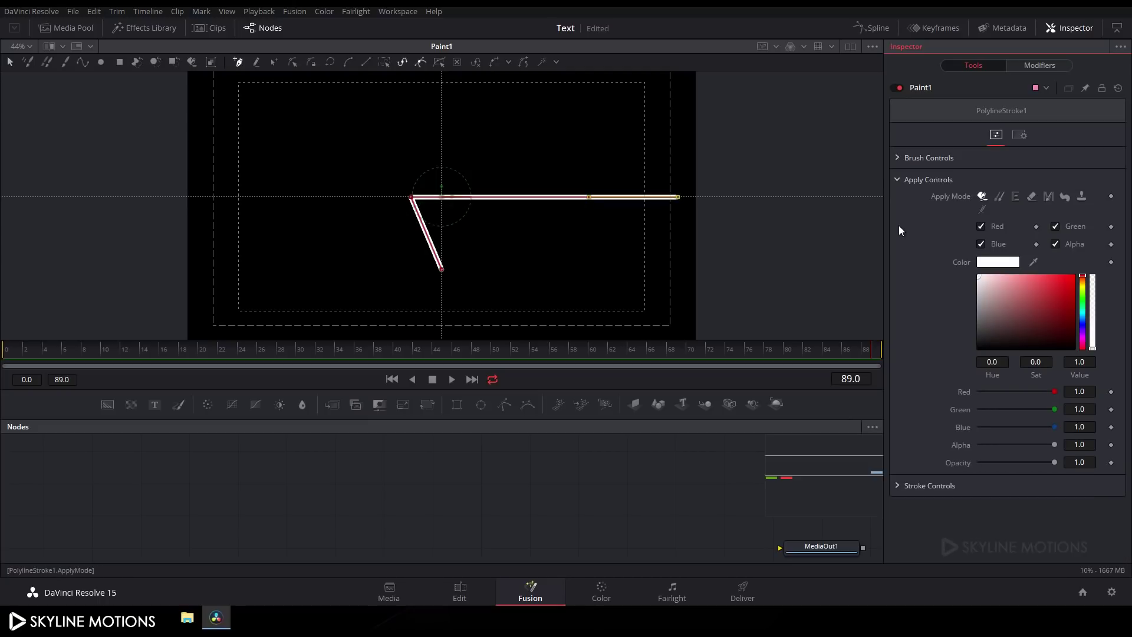
- Enable animation for the stroke's Write On End and Start values at frame 89, with End at 1.0
{"action": "left_click", "coordinate": [897, 180]}
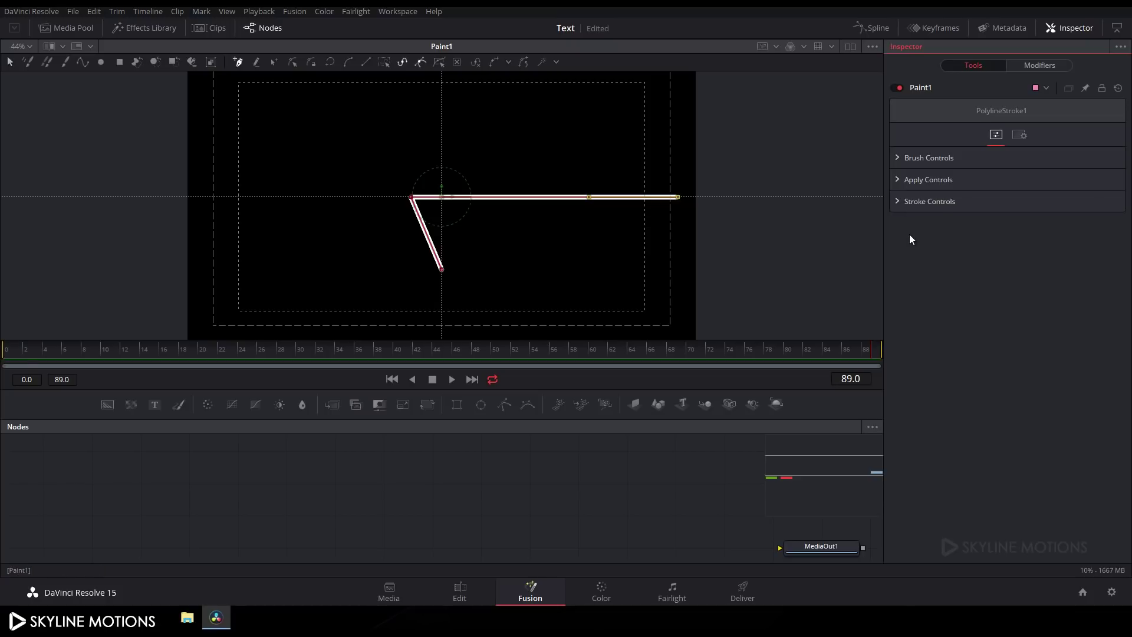
{"action": "left_click", "coordinate": [897, 202]}
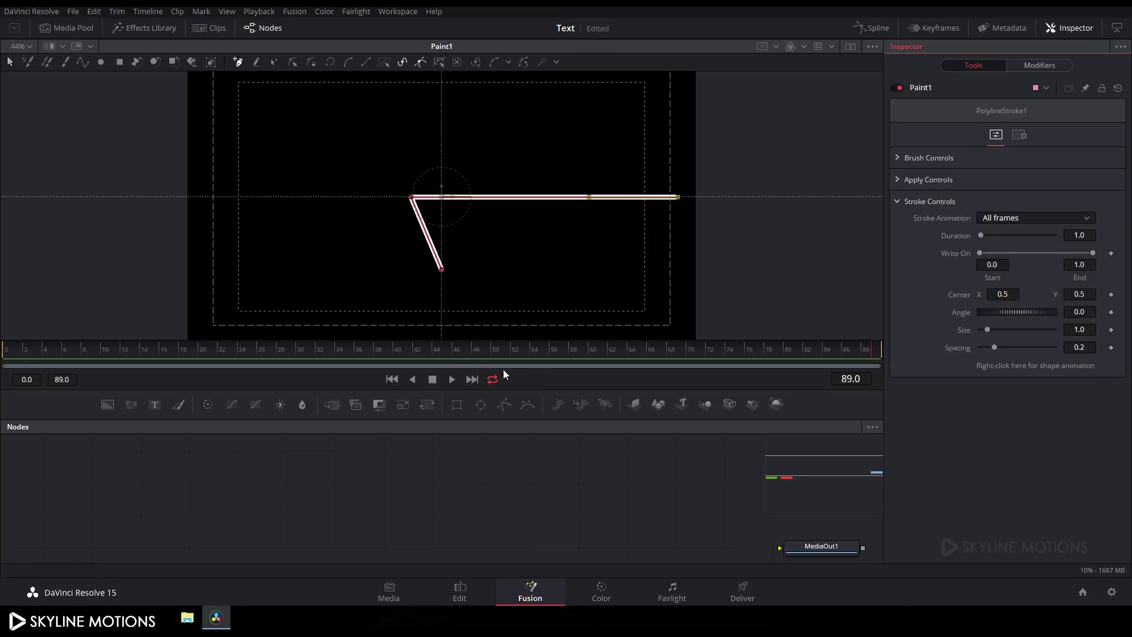
{"action": "left_click_drag", "start_coordinate": [344, 351], "coordinate": [895, 341]}
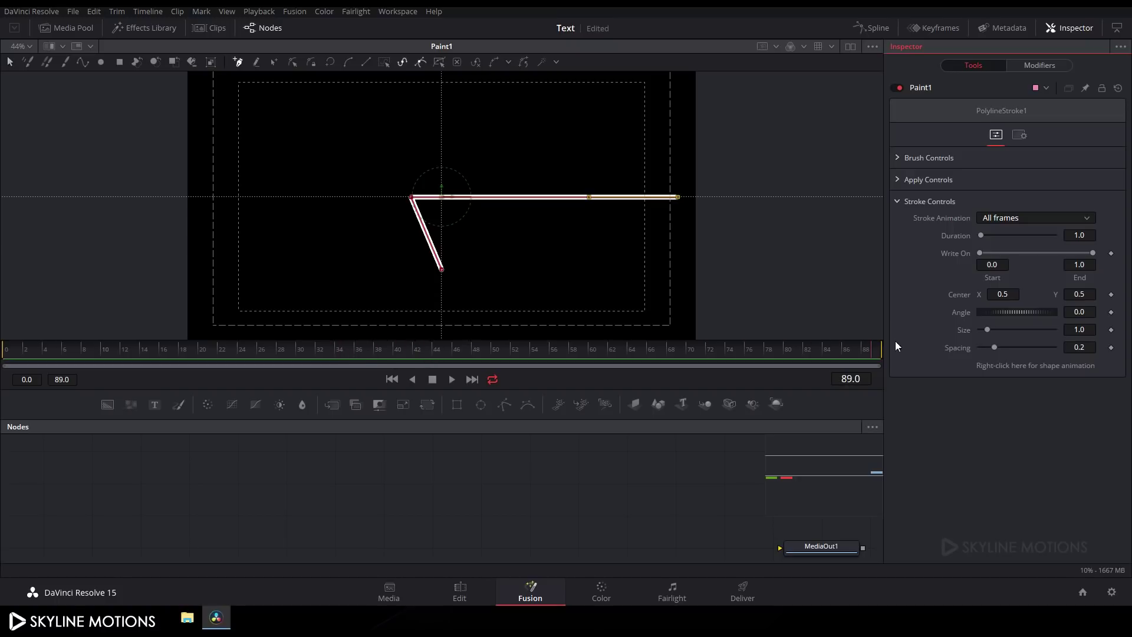
{"action": "right_click", "coordinate": [1086, 278]}
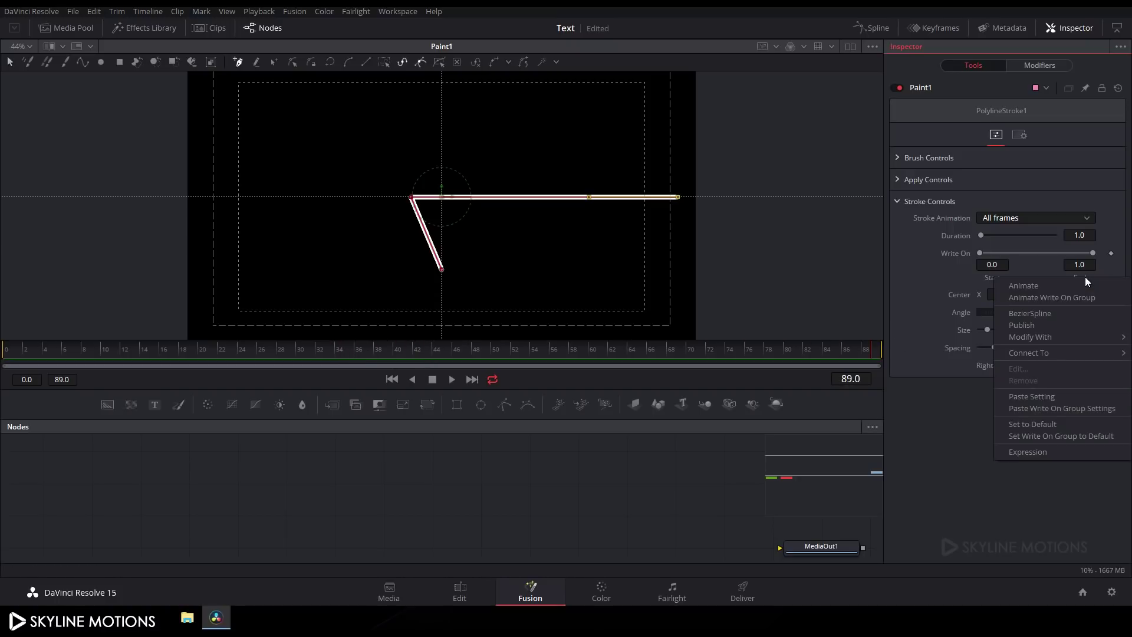
{"action": "left_click", "coordinate": [1035, 285]}
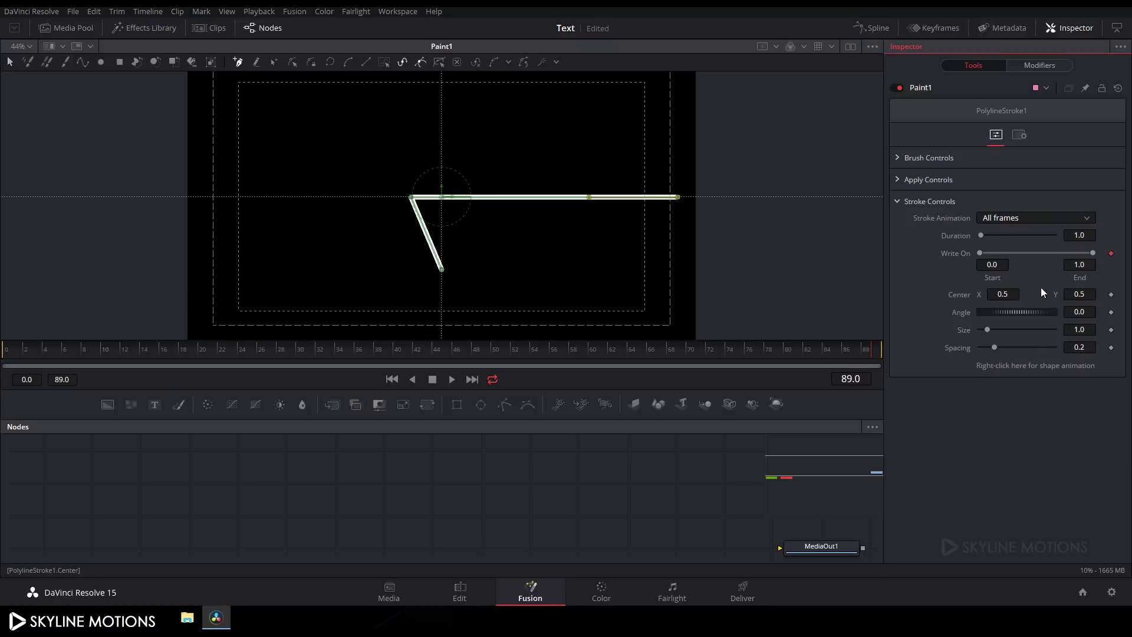
{"action": "right_click", "coordinate": [996, 279]}
{"action": "left_click", "coordinate": [1009, 288]}
- Set the stroke's Write On End to 0.0 at frame 0 and scrub the timeline to check it
{"action": "key", "text": "Home"}
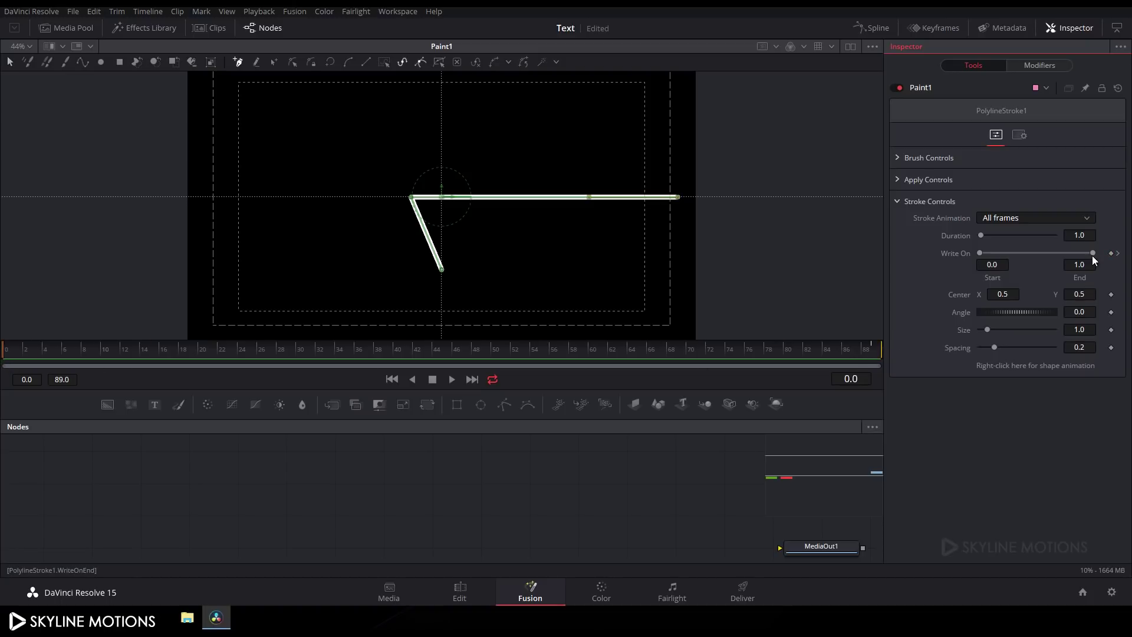
{"action": "left_click_drag", "start_coordinate": [1093, 253], "coordinate": [975, 258]}
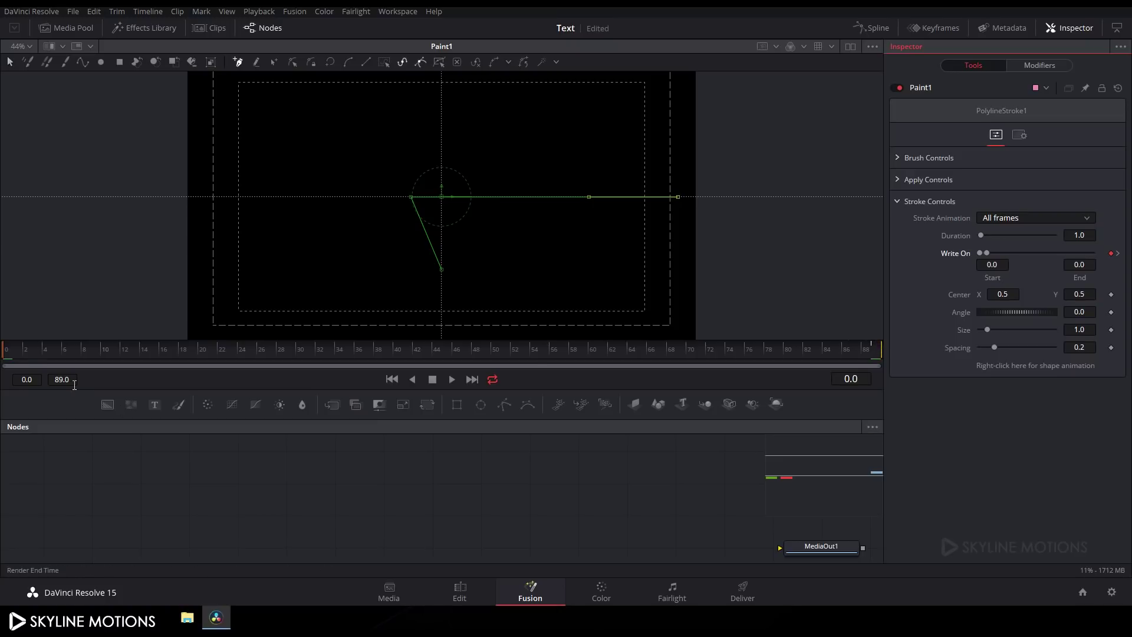
{"action": "mouse_move", "coordinate": [11, 354]}
{"action": "left_mouse_down"}
{"action": "mouse_move", "coordinate": [876, 349]}
{"action": "mouse_move", "coordinate": [4, 354]}
{"action": "left_mouse_up"}
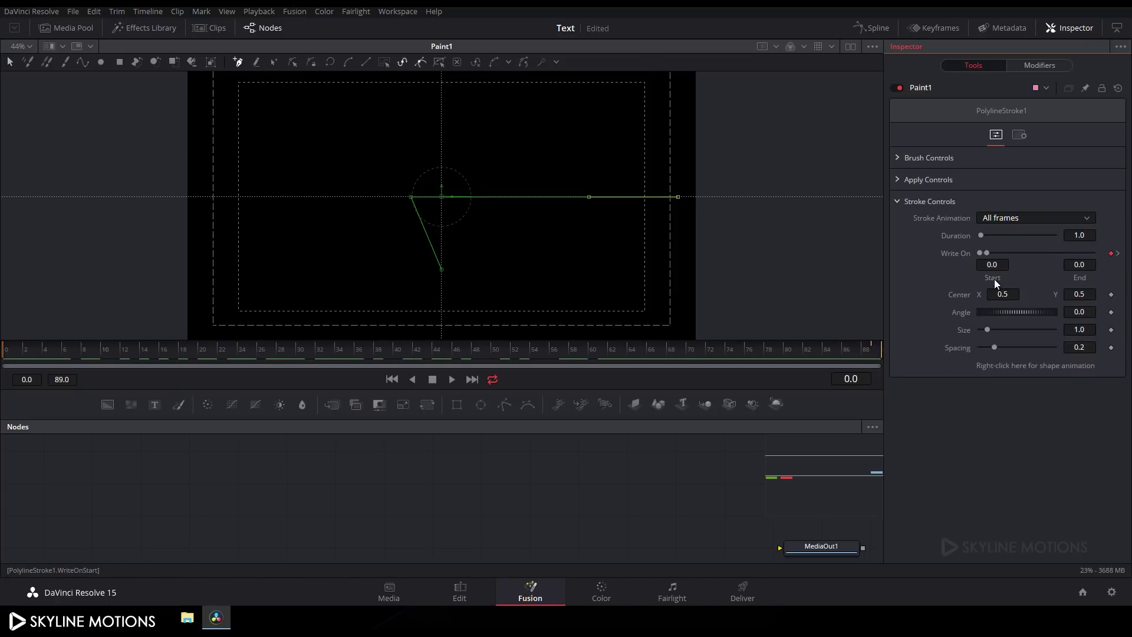
- Animate the stroke's Write On Start from 0.0 at frame 0 to 0.317 at frame 89
{"action": "right_click", "coordinate": [995, 278]}
{"action": "left_click", "coordinate": [1005, 288]}
{"action": "left_click_drag", "start_coordinate": [263, 357], "coordinate": [926, 352]}
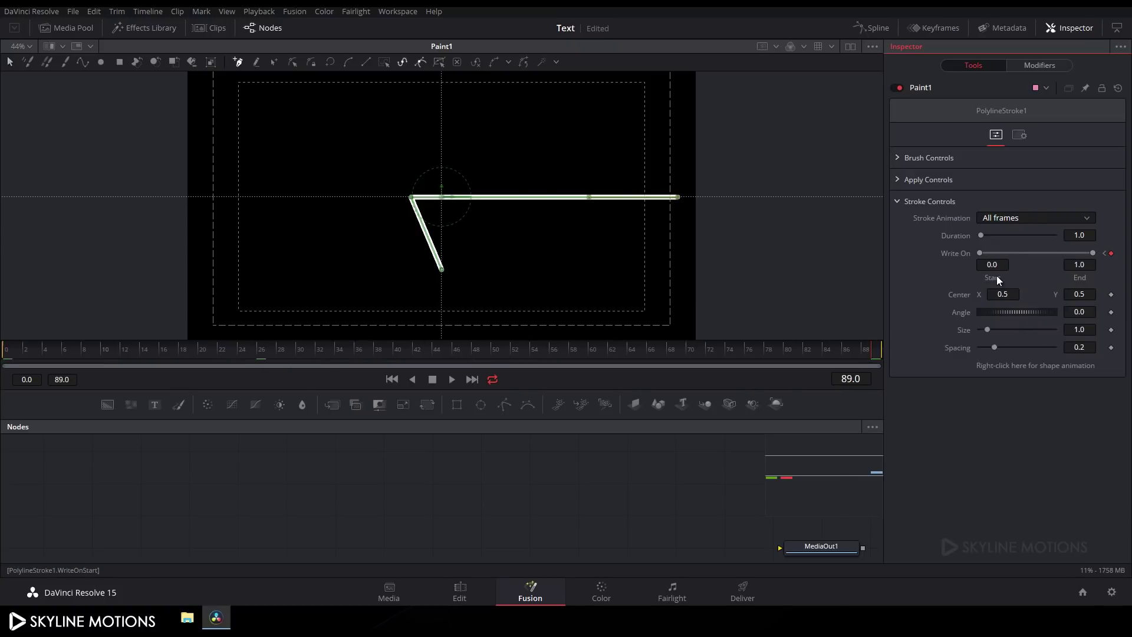
{"action": "left_click_drag", "start_coordinate": [985, 253], "coordinate": [1002, 252]}
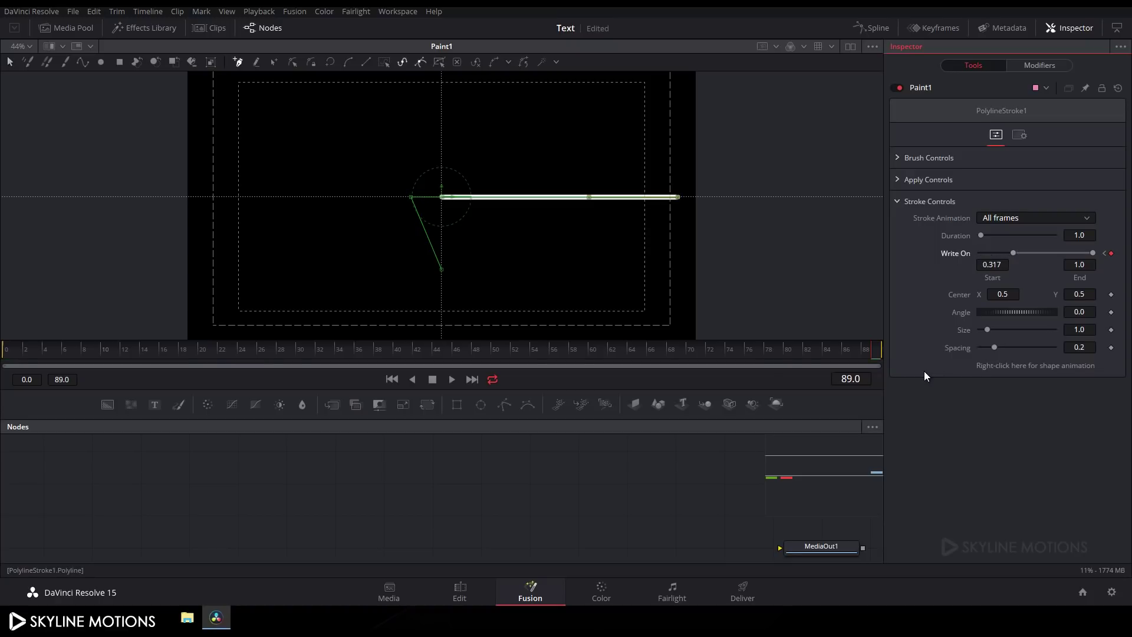
- Show the stroke's Start curve in the Spline editor, enlarge the graph area and fit the curve in it
{"action": "left_click", "coordinate": [872, 28]}
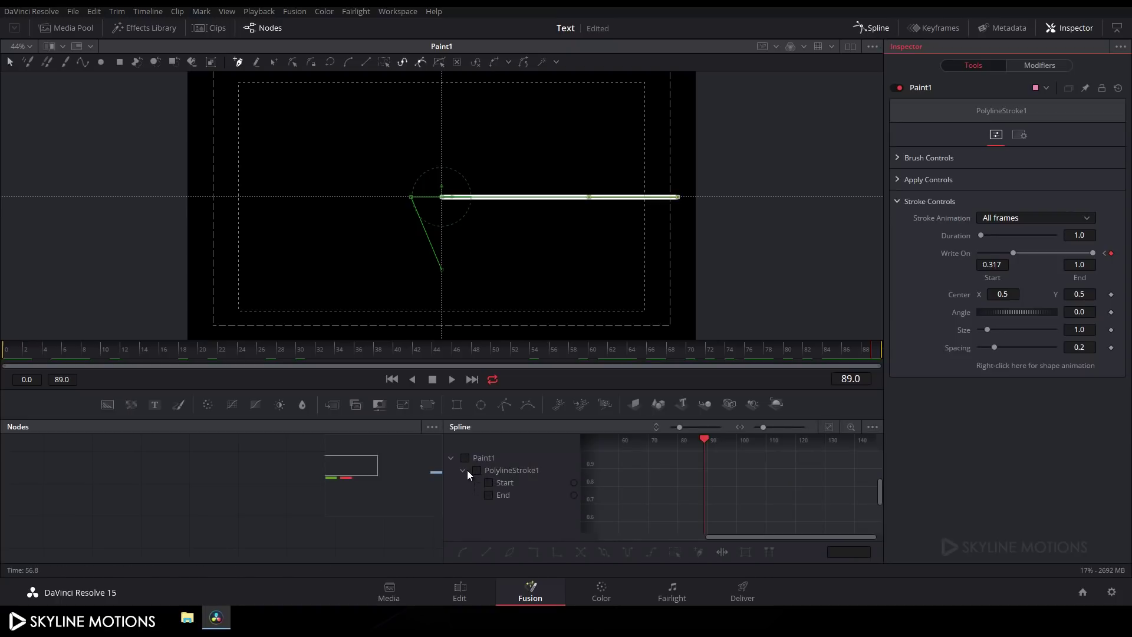
{"action": "left_click", "coordinate": [873, 427]}
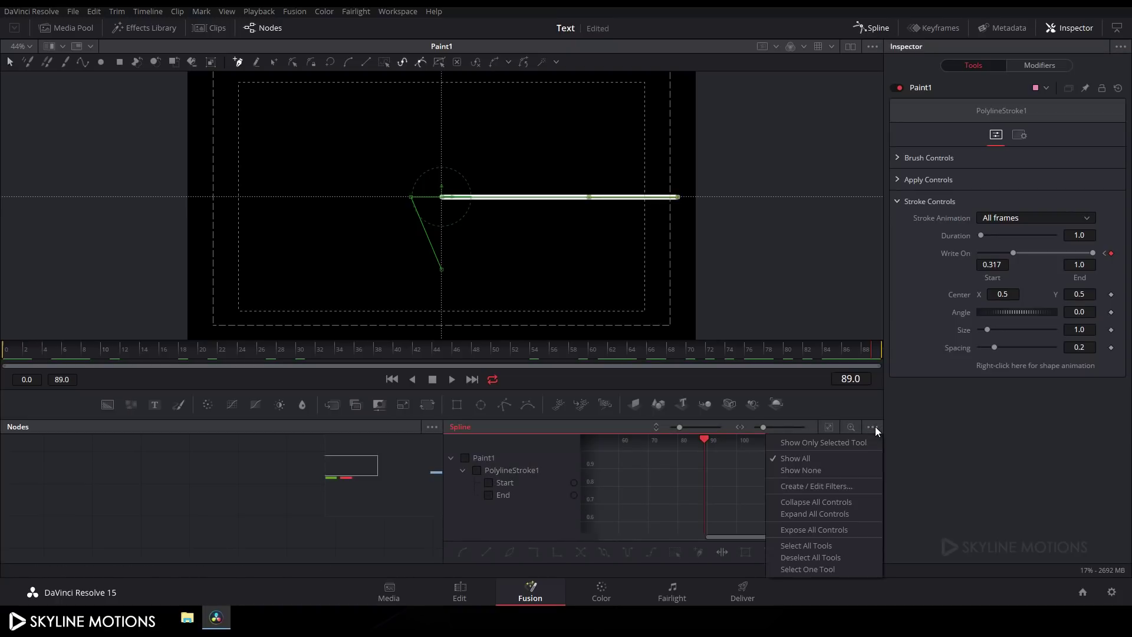
{"action": "left_click", "coordinate": [800, 569]}
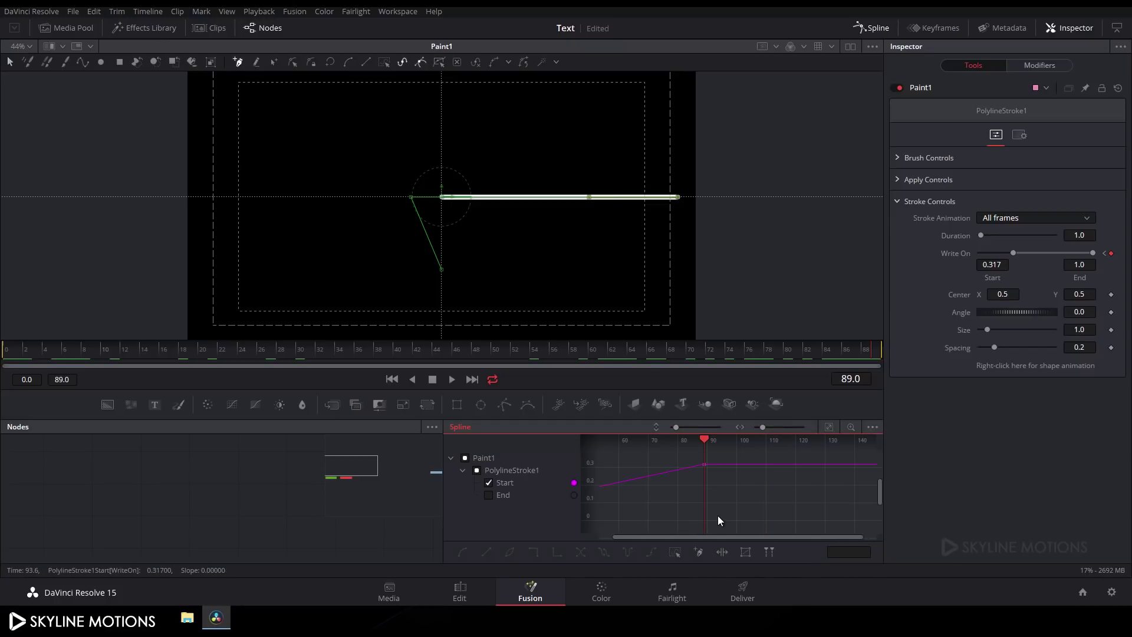
{"action": "left_click", "coordinate": [830, 427]}
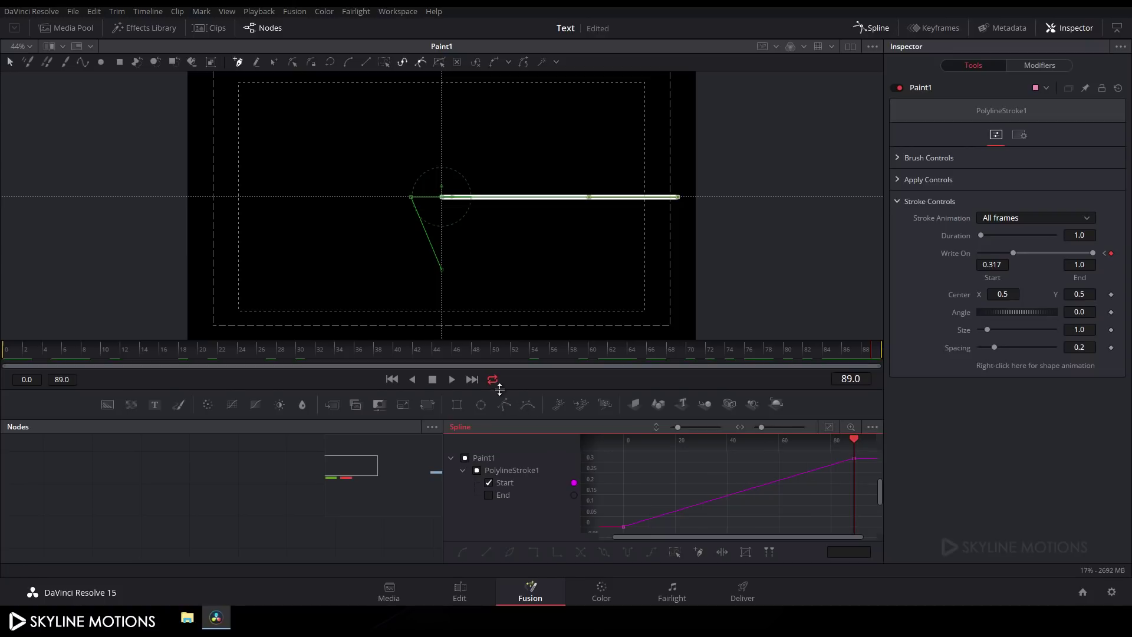
{"action": "left_click_drag", "start_coordinate": [497, 386], "coordinate": [497, 323]}
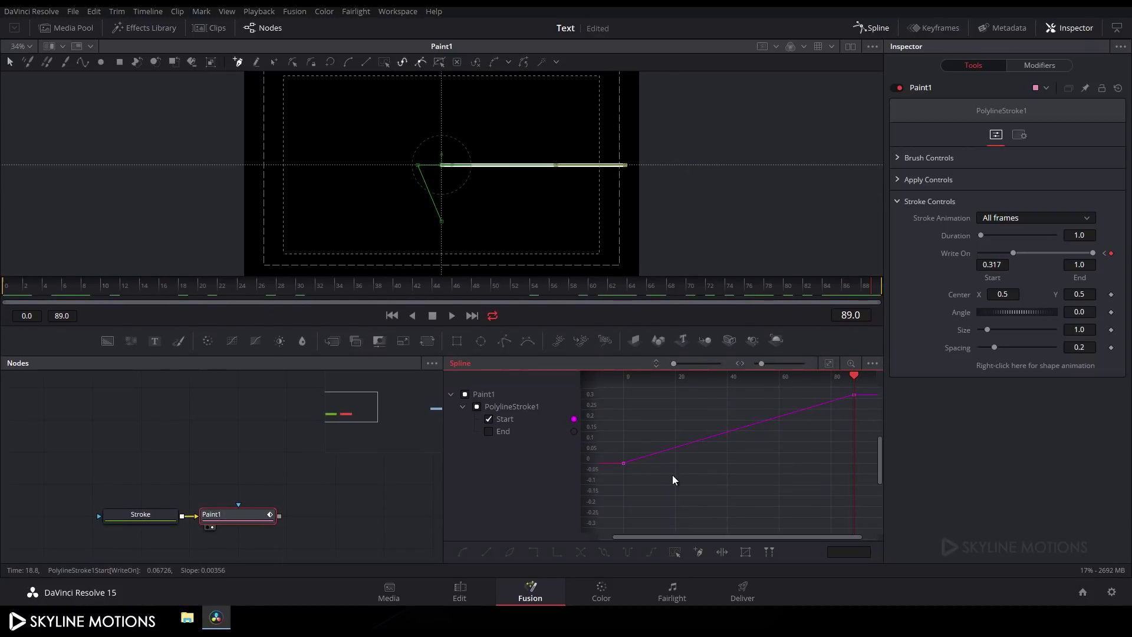
{"action": "left_click", "coordinate": [832, 365]}
- Smooth both keyframes of the Start curve and stretch the last keyframe's handle back to about frame 0
{"action": "left_click_drag", "start_coordinate": [868, 391], "coordinate": [616, 537]}
{"action": "left_click", "coordinate": [463, 552]}
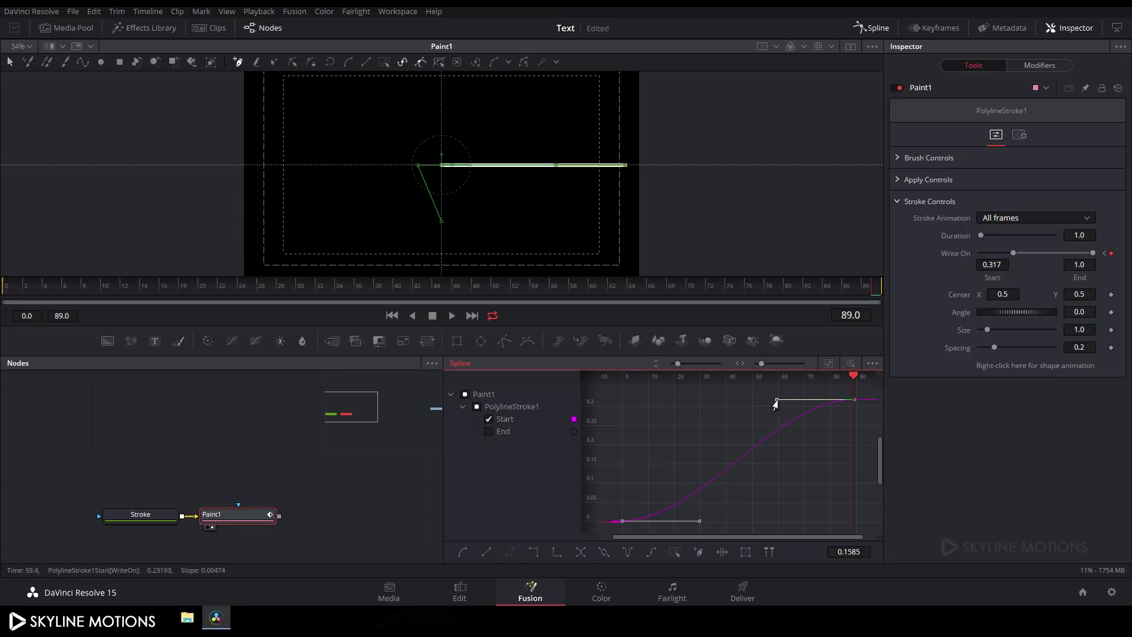
{"action": "left_click_drag", "start_coordinate": [776, 403], "coordinate": [623, 404]}
- Smooth both keyframes of the End curve, stretch its last keyframe's handle back to about frame 0, and close the Spline editor
{"action": "left_click", "coordinate": [489, 432]}
{"action": "left_click", "coordinate": [829, 363]}
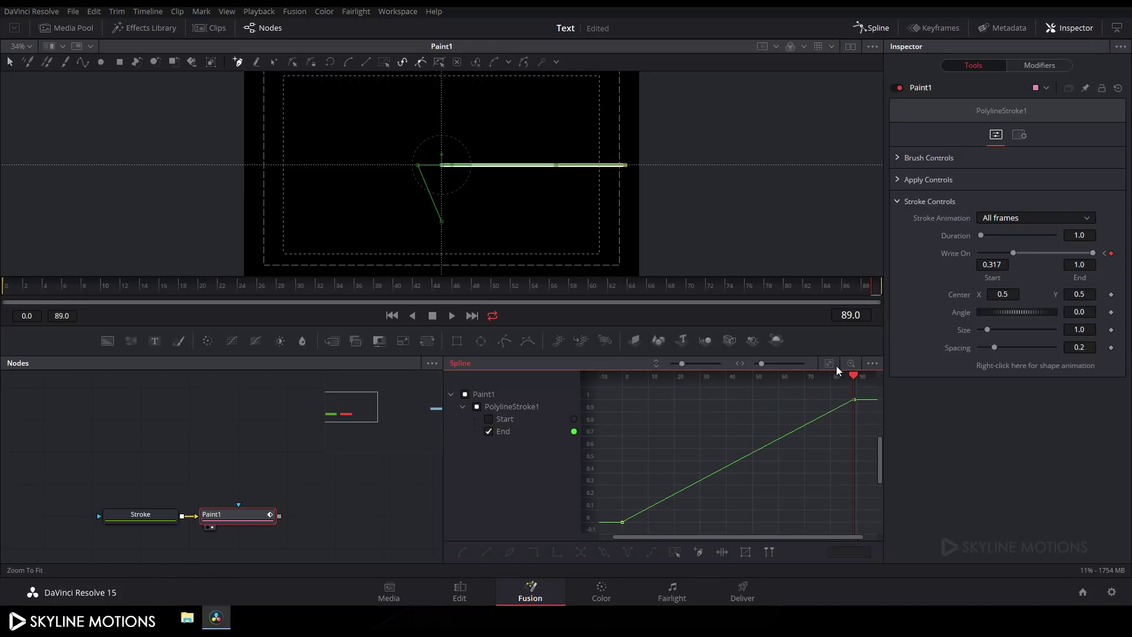
{"action": "left_click_drag", "start_coordinate": [870, 389], "coordinate": [613, 533]}
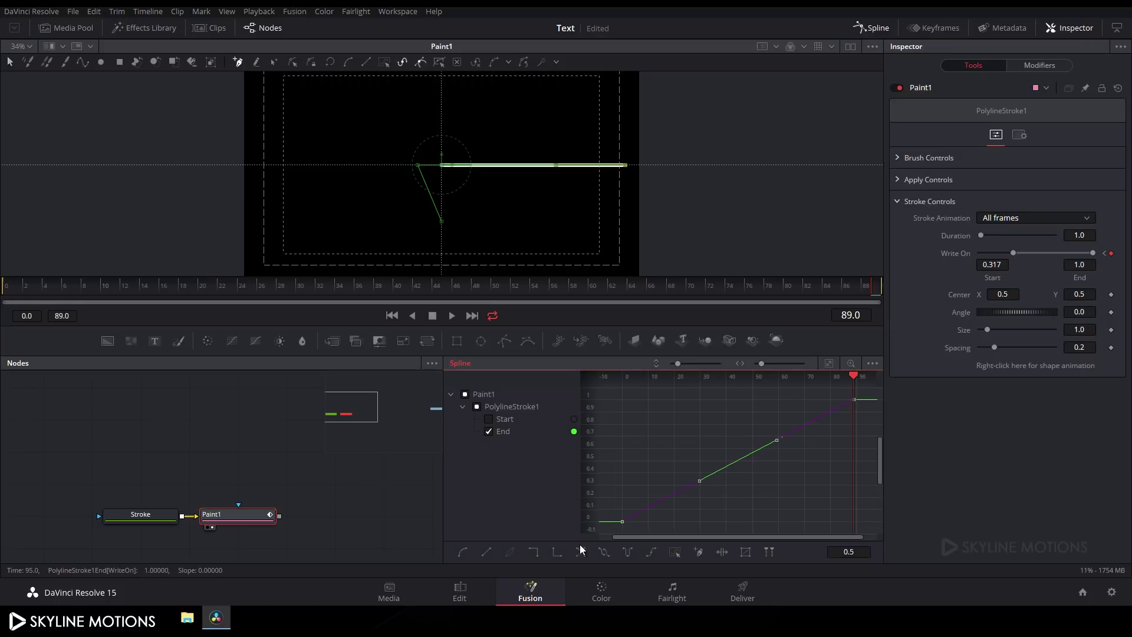
{"action": "left_click", "coordinate": [462, 552]}
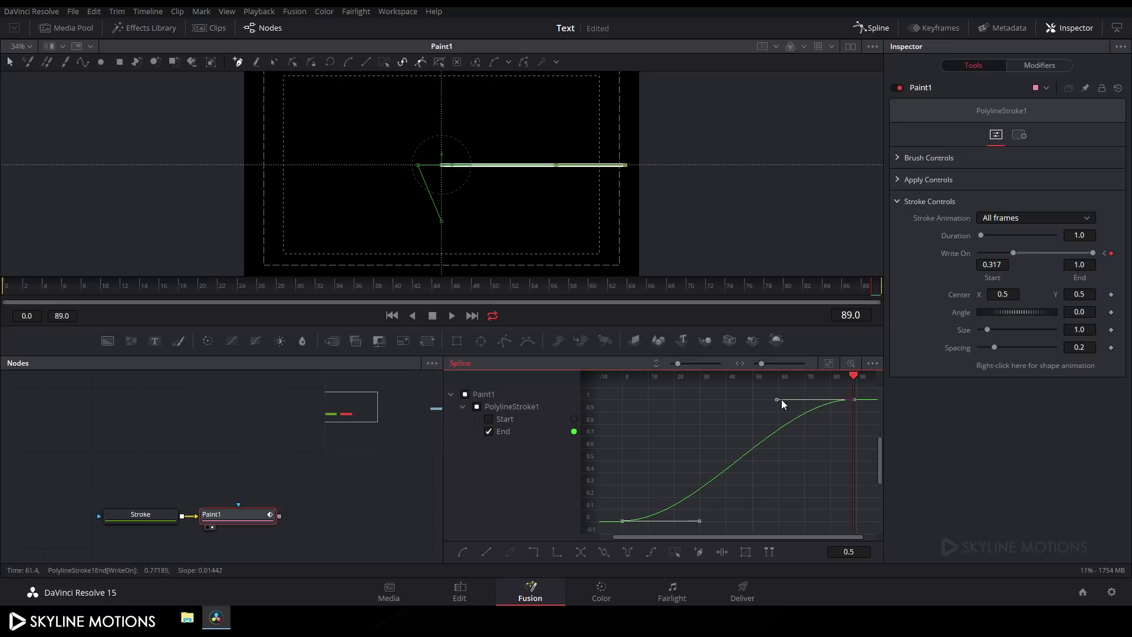
{"action": "mouse_move", "coordinate": [784, 399]}
{"action": "left_mouse_down"}
{"action": "mouse_move", "coordinate": [555, 459]}
{"action": "mouse_move", "coordinate": [761, 399]}
{"action": "left_mouse_up"}
{"action": "left_click_drag", "start_coordinate": [777, 446], "coordinate": [671, 435]}
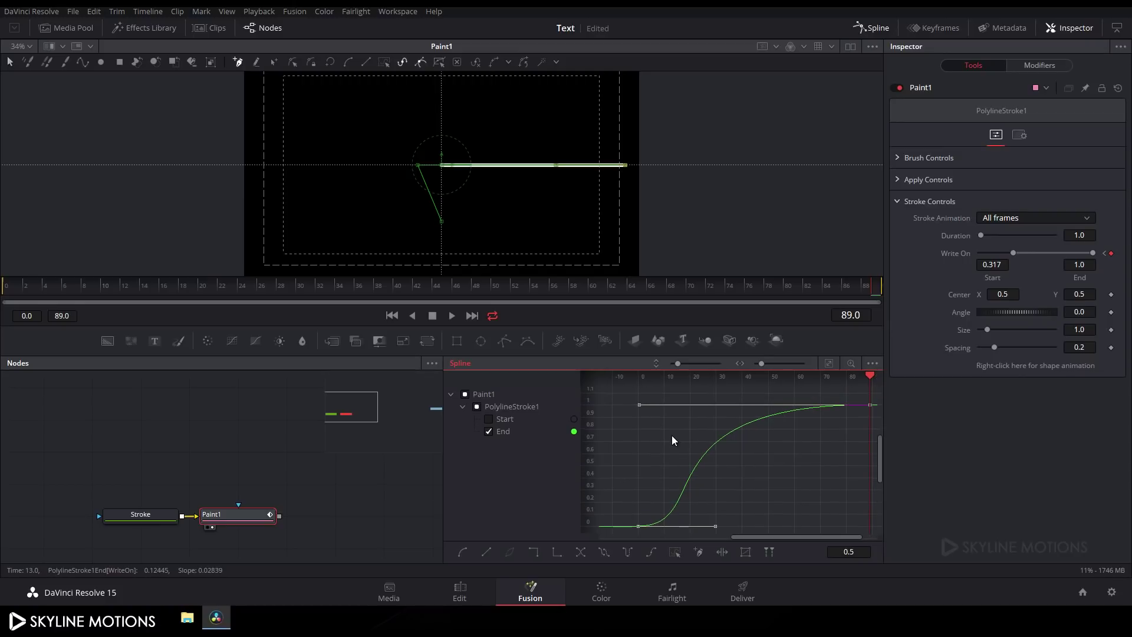
{"action": "left_click", "coordinate": [872, 28]}
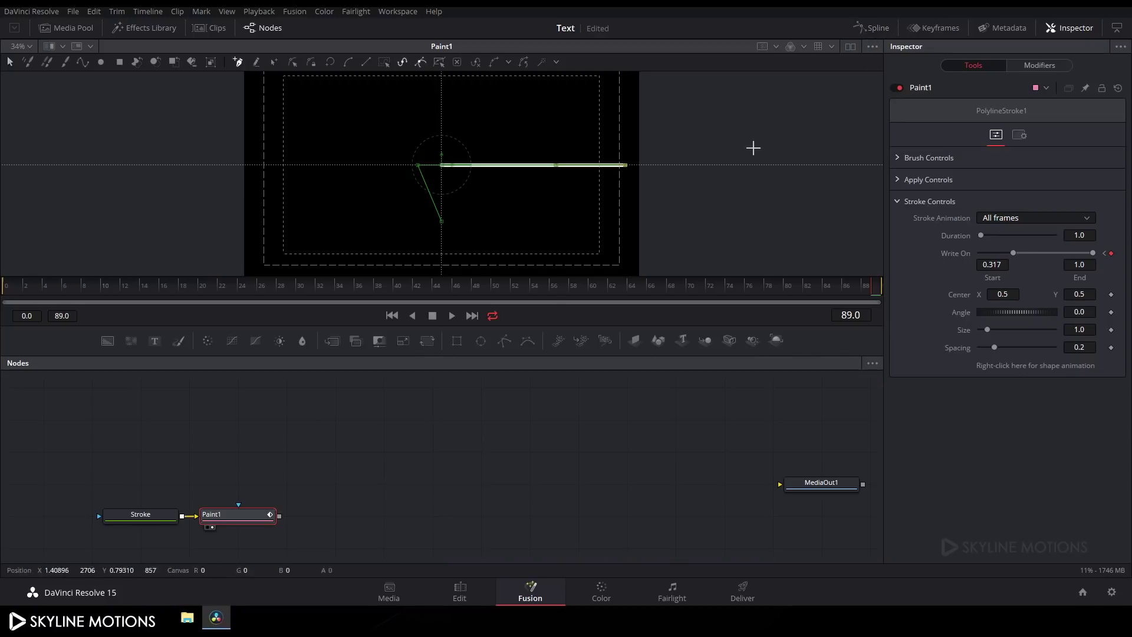
- Play the stroke animation from the first frame, stop it and scrub back to frame 18
{"action": "left_click", "coordinate": [392, 316]}
{"action": "left_click", "coordinate": [452, 315]}
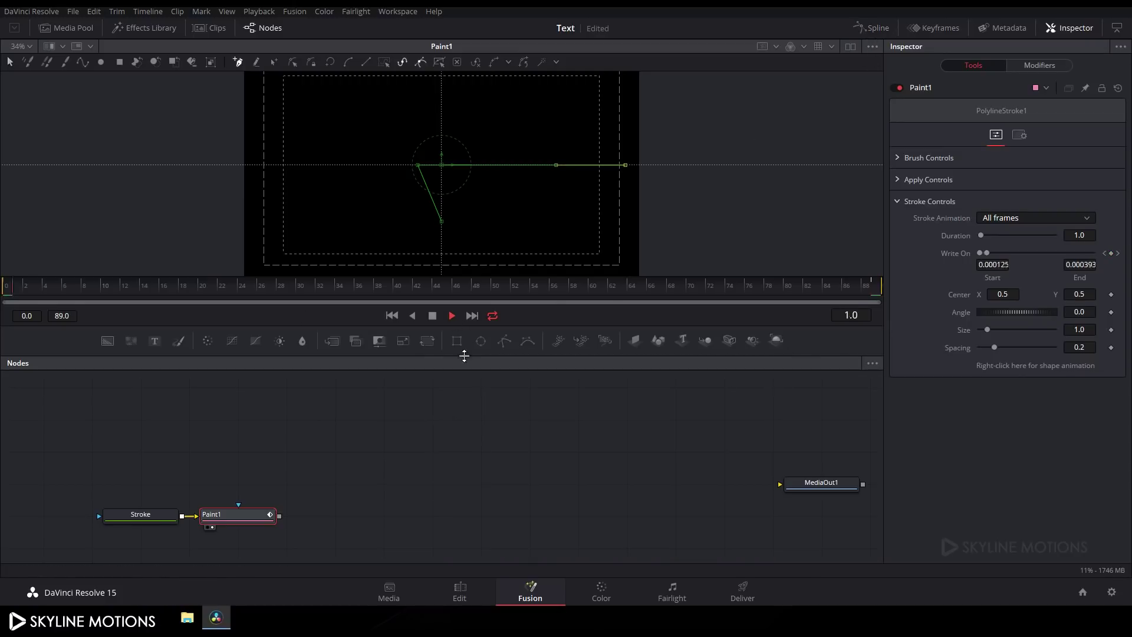
{"action": "left_click", "coordinate": [446, 410]}
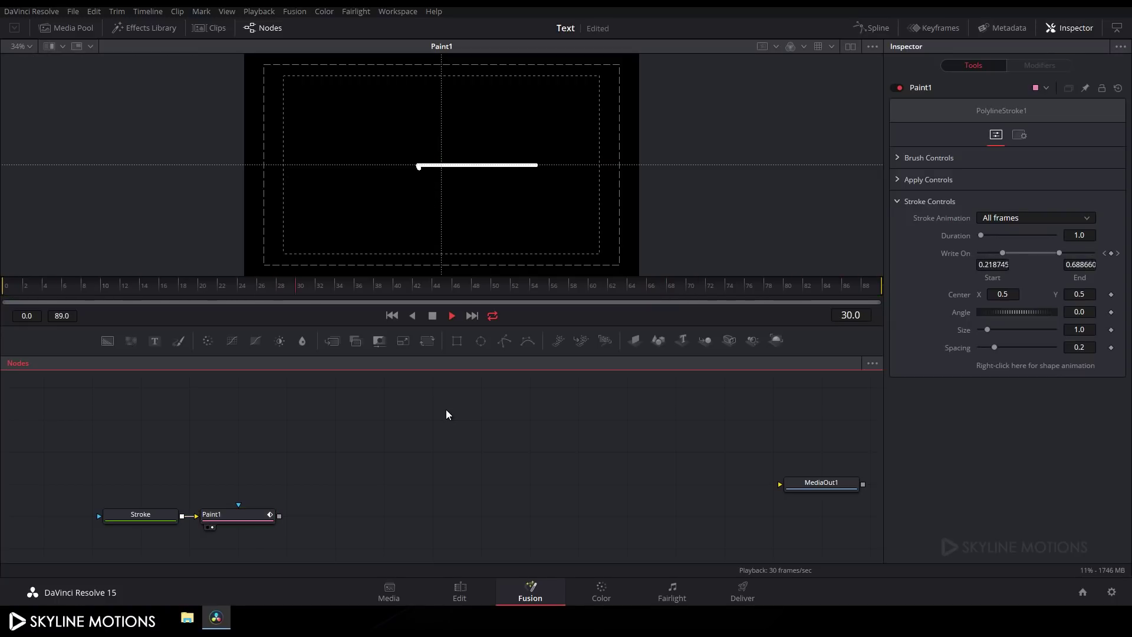
{"action": "left_click", "coordinate": [432, 315]}
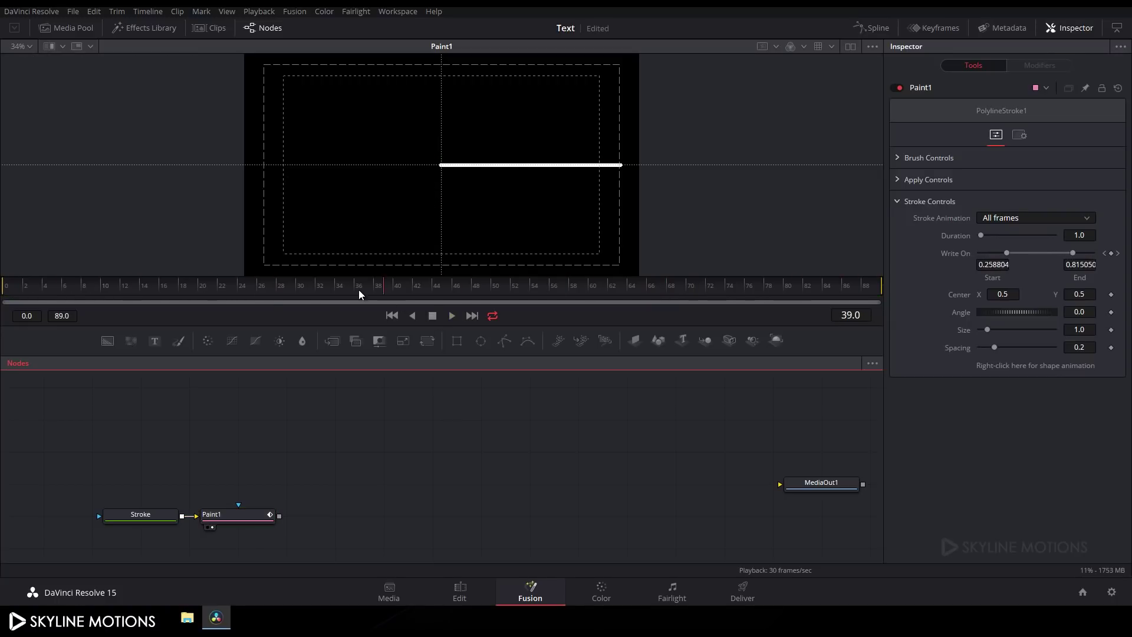
{"action": "left_click_drag", "start_coordinate": [358, 289], "coordinate": [186, 288]}
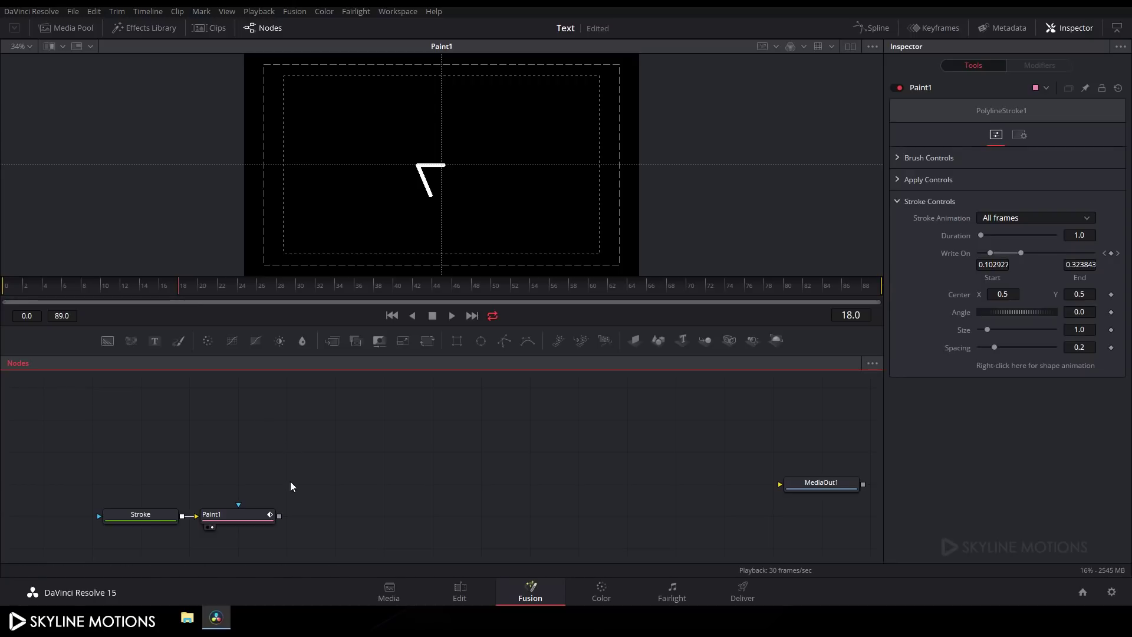
- Add a Background node directly above the Stroke node and rename it Color
{"action": "scroll", "coordinate": [331, 472], "scroll_direction": "down", "scroll_amount": 1}
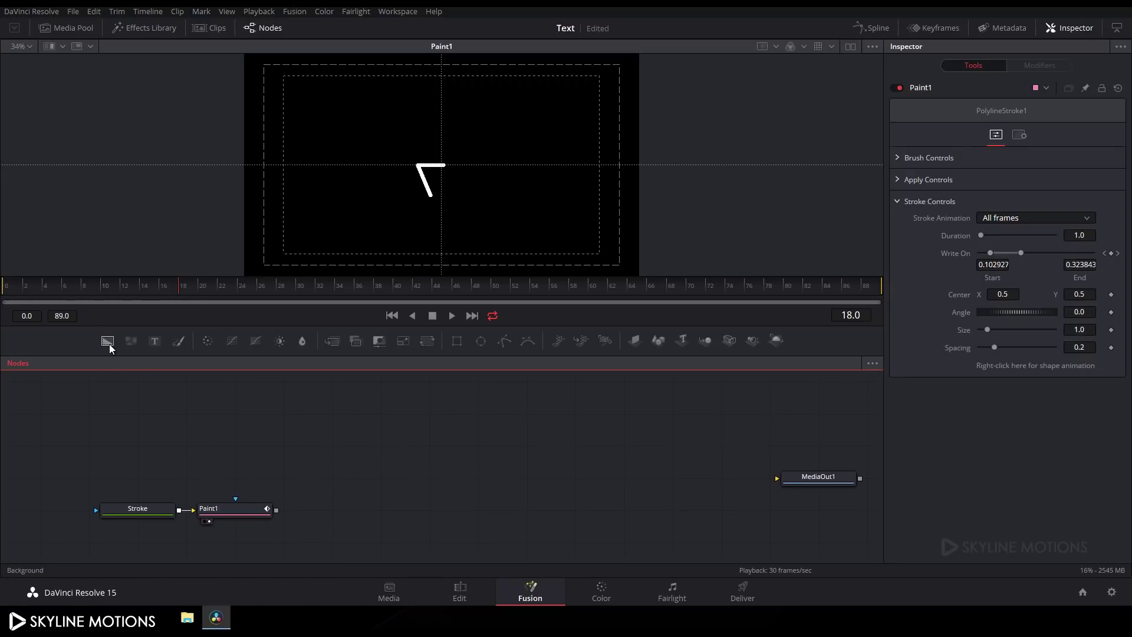
{"action": "mouse_move", "coordinate": [107, 341]}
{"action": "left_mouse_down"}
{"action": "mouse_move", "coordinate": [377, 478]}
{"action": "mouse_move", "coordinate": [147, 482]}
{"action": "left_mouse_up"}
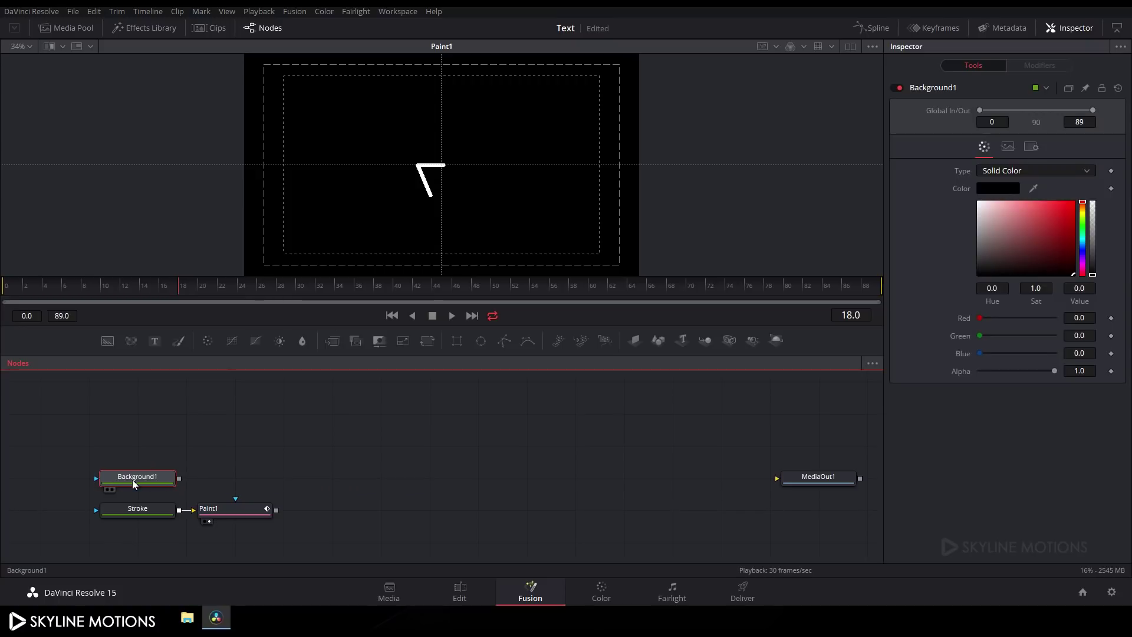
{"action": "key", "text": "F2"}
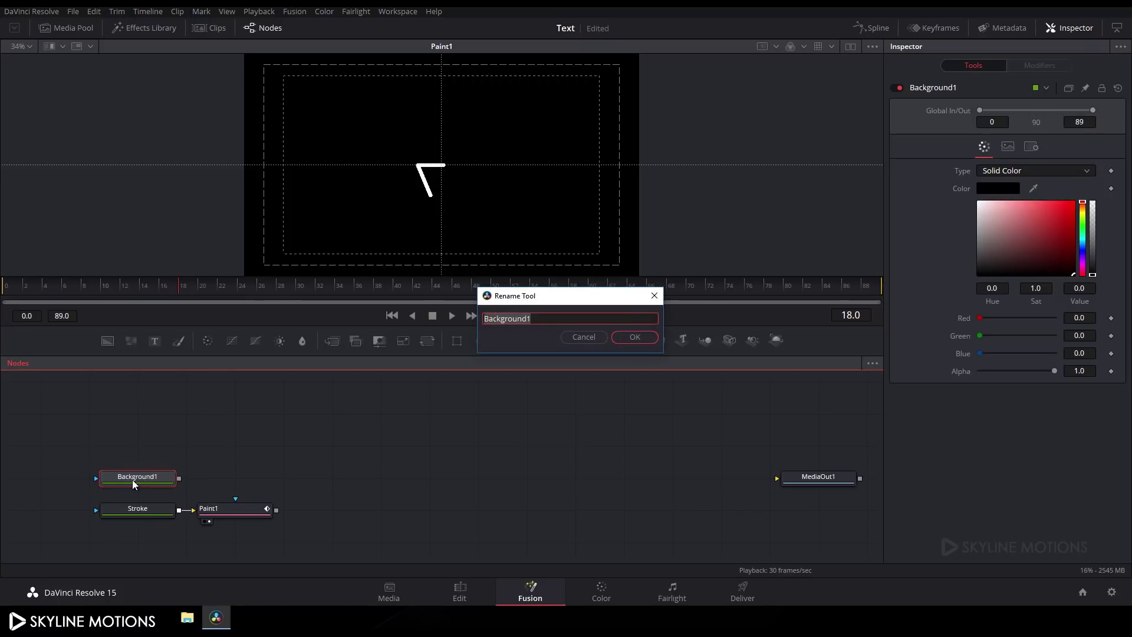
{"action": "type", "text": "Color"}
{"action": "key", "text": "Return"}
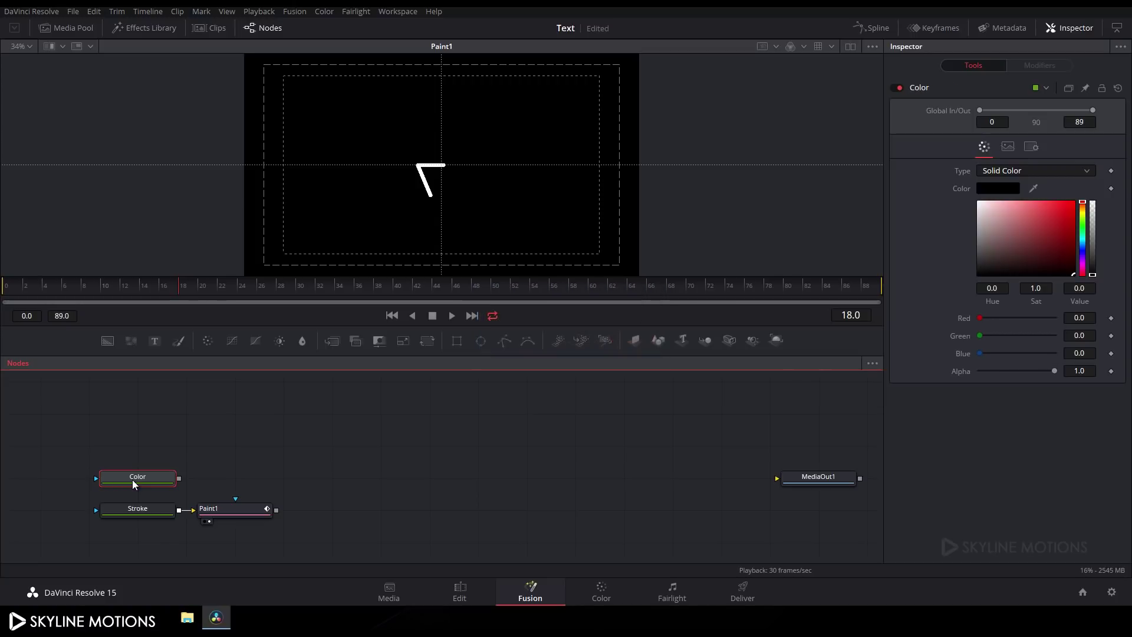
- Add a Merge node with Paint1 as background and Color as foreground, view it, and place it directly above Paint1
{"action": "left_click", "coordinate": [308, 479]}
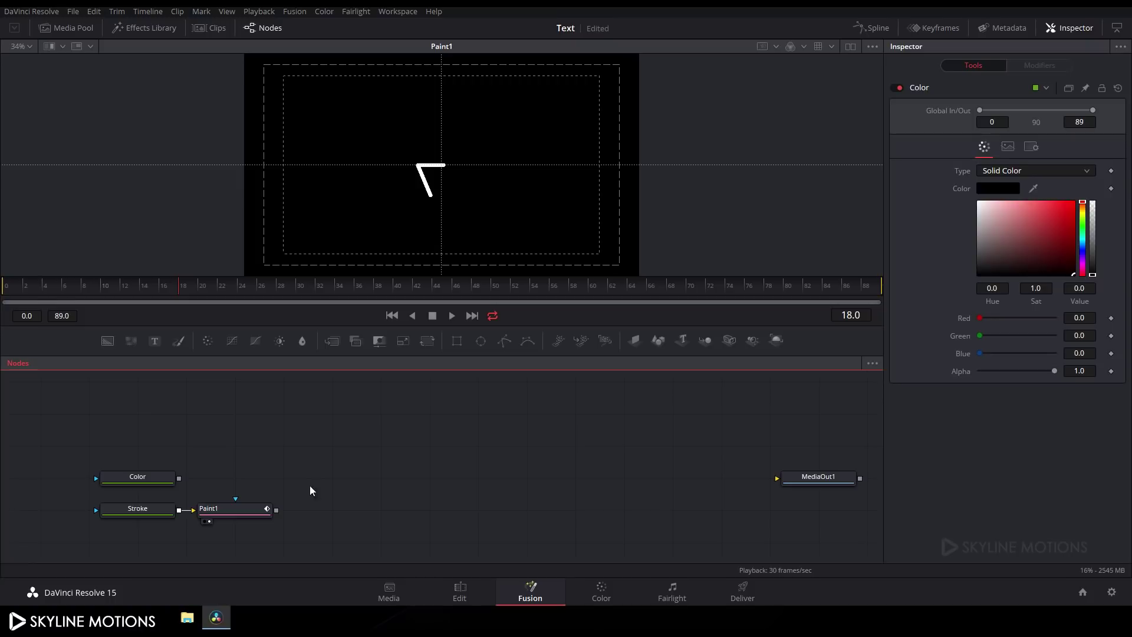
{"action": "left_click", "coordinate": [333, 345]}
{"action": "left_click_drag", "start_coordinate": [297, 477], "coordinate": [307, 455]}
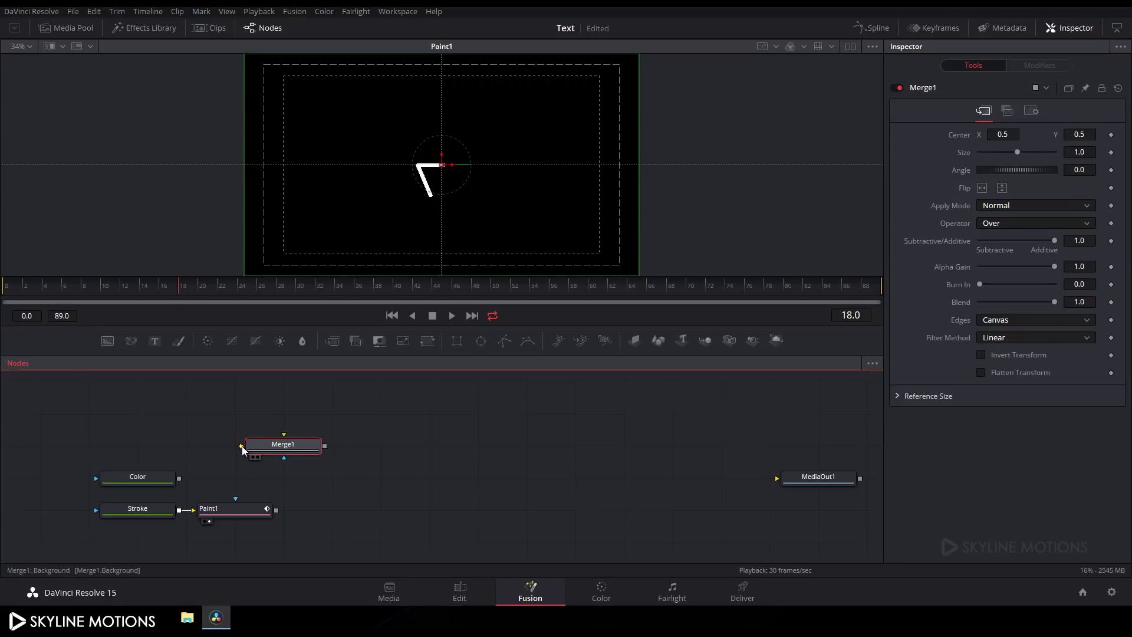
{"action": "left_click_drag", "start_coordinate": [242, 446], "coordinate": [224, 508]}
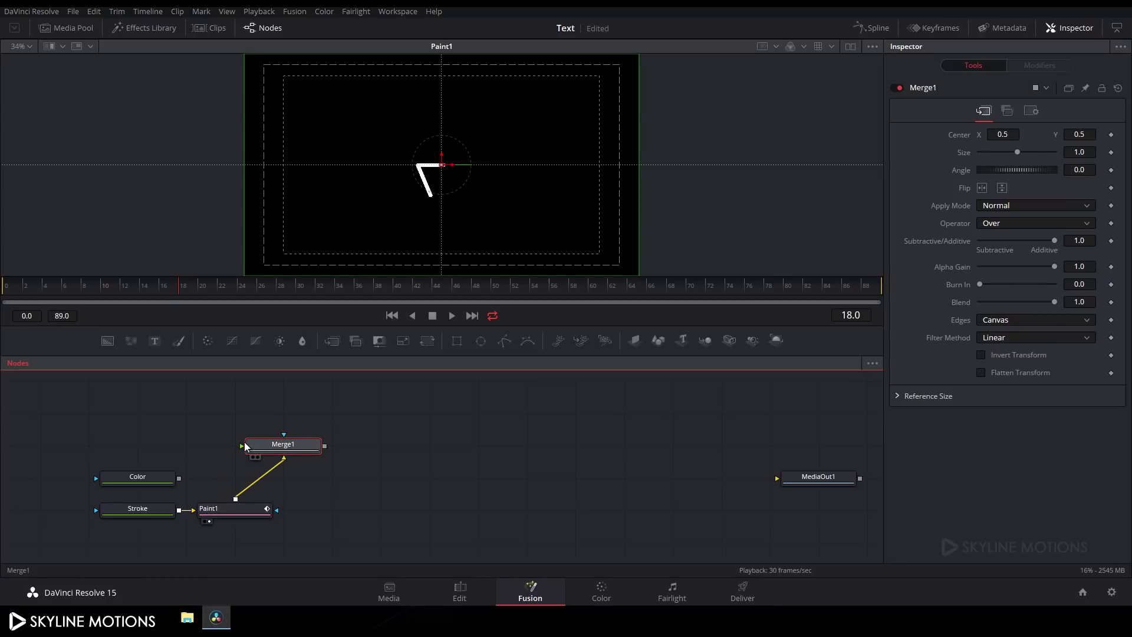
{"action": "left_click_drag", "start_coordinate": [243, 445], "coordinate": [138, 478]}
{"action": "left_click_drag", "start_coordinate": [286, 447], "coordinate": [330, 236]}
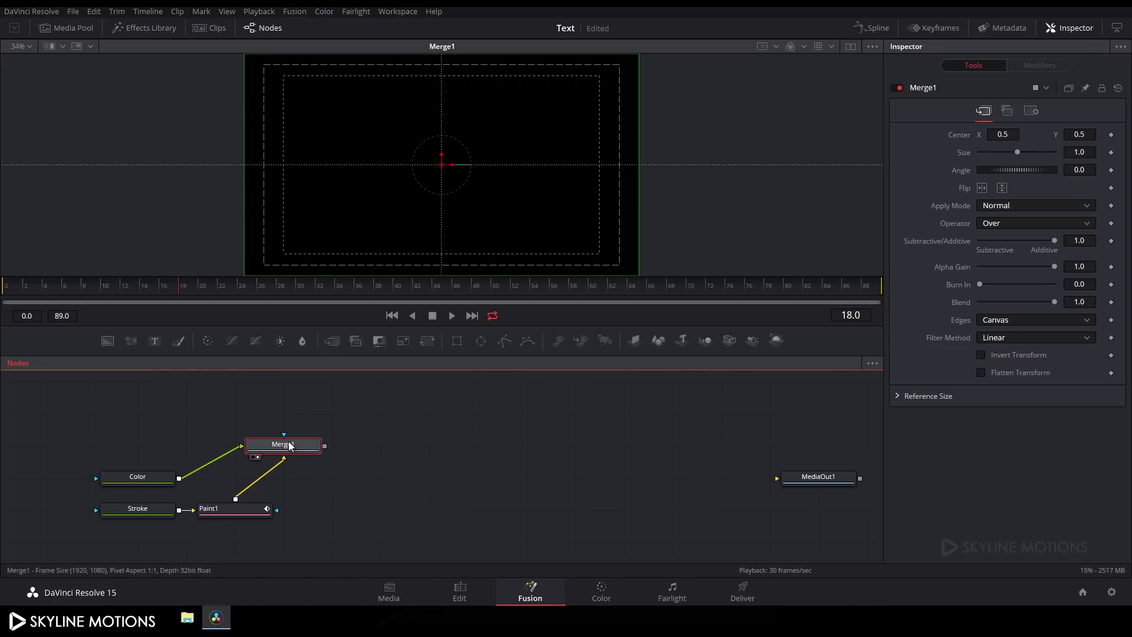
{"action": "left_click_drag", "start_coordinate": [289, 446], "coordinate": [240, 479]}
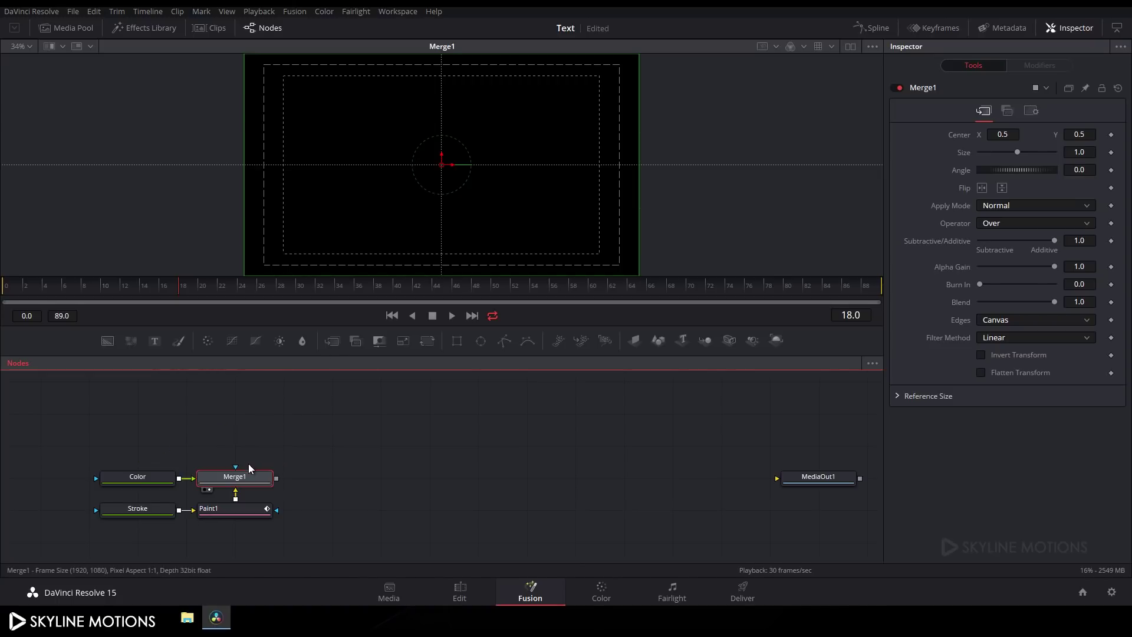
- View the Color node, set its type to Gradient, and run the gradient diagonally from the frame's lower-left to upper-right corner
{"action": "left_click_drag", "start_coordinate": [150, 476], "coordinate": [230, 148]}
{"action": "left_click", "coordinate": [149, 481]}
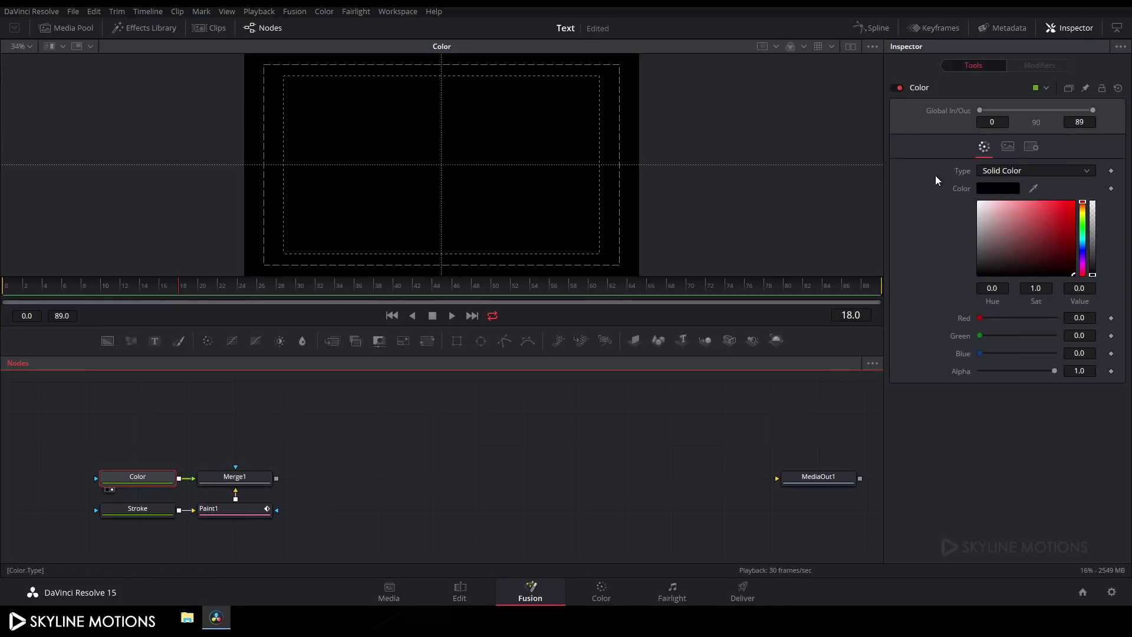
{"action": "left_click", "coordinate": [1015, 171]}
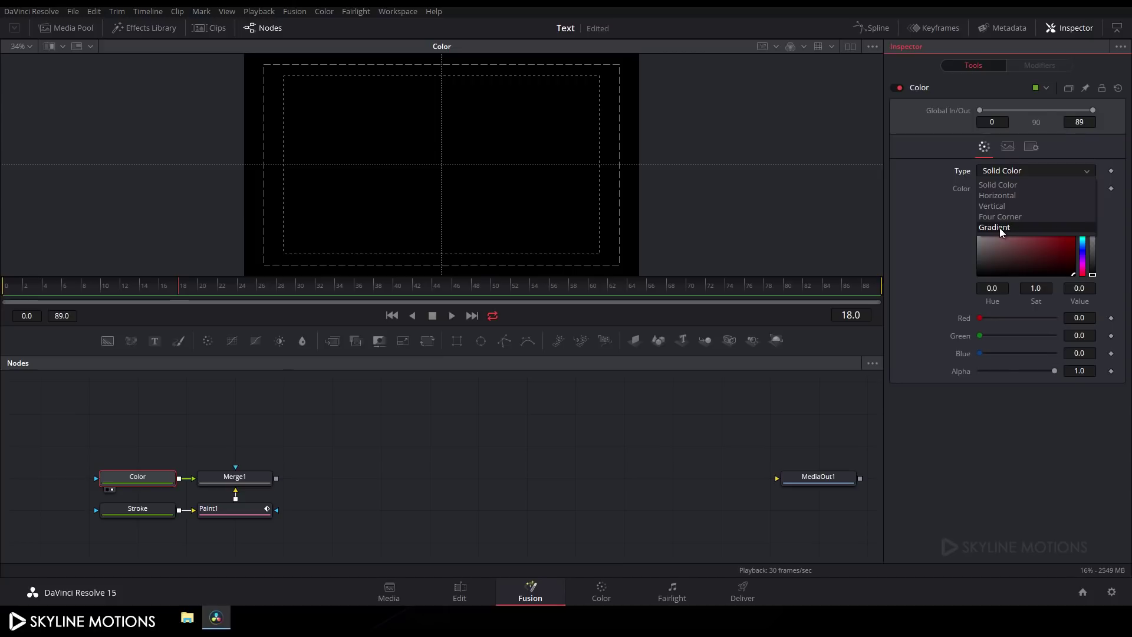
{"action": "left_click", "coordinate": [1000, 228]}
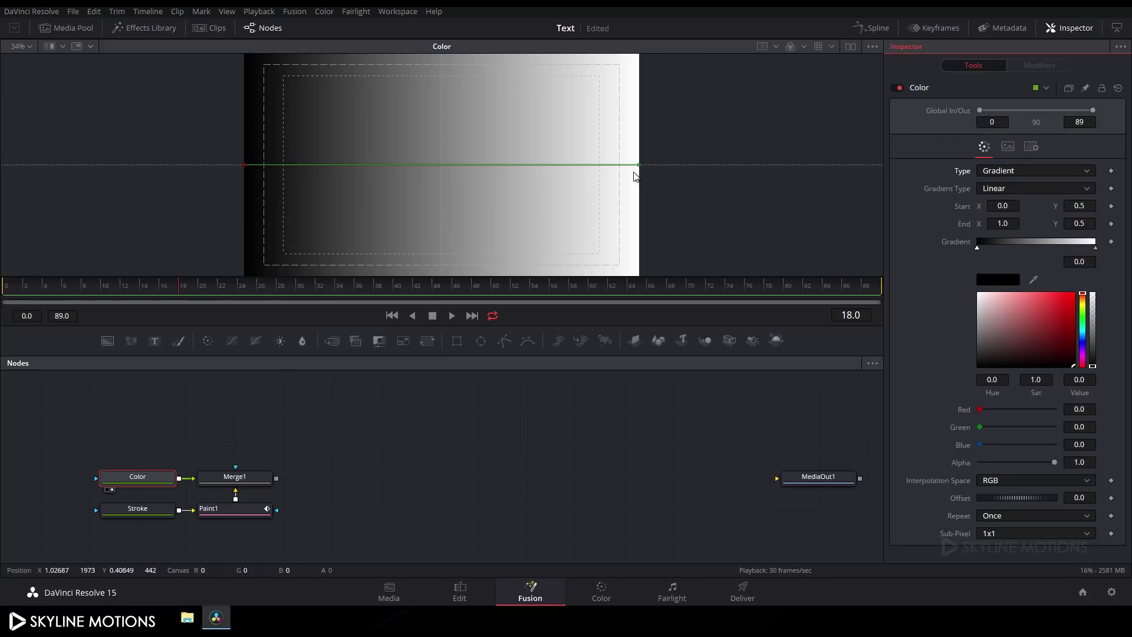
{"action": "left_click_drag", "start_coordinate": [638, 166], "coordinate": [639, 55]}
{"action": "left_click_drag", "start_coordinate": [245, 166], "coordinate": [246, 281]}
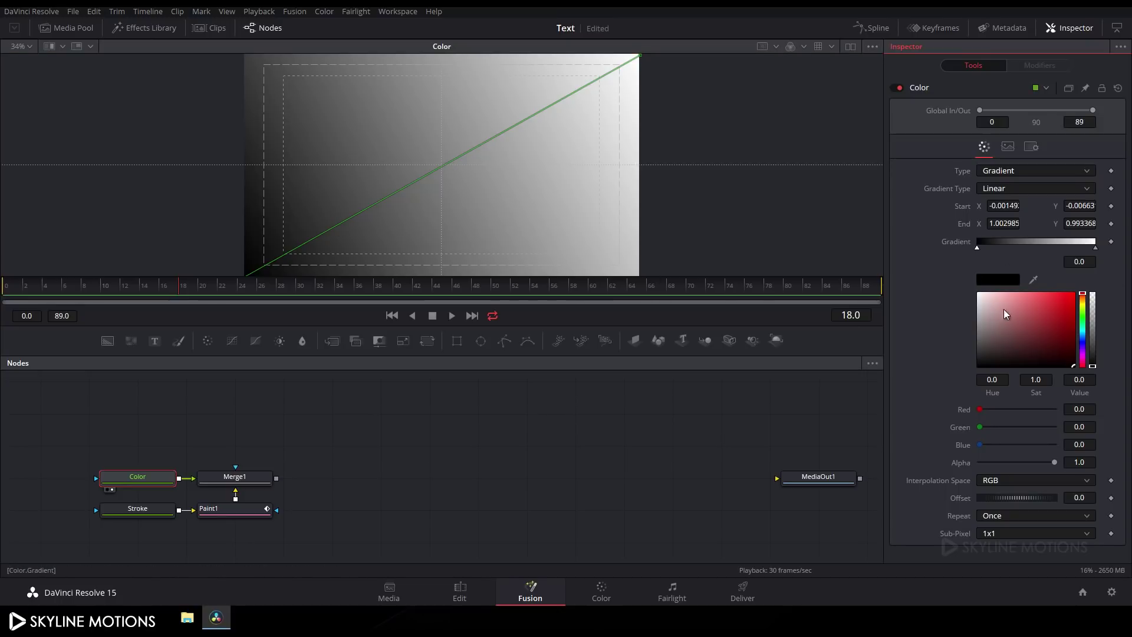
- Color the gradient from magenta to dark red and move both stops inward, the red one to about 0.69
{"action": "left_click_drag", "start_coordinate": [1087, 339], "coordinate": [1086, 316]}
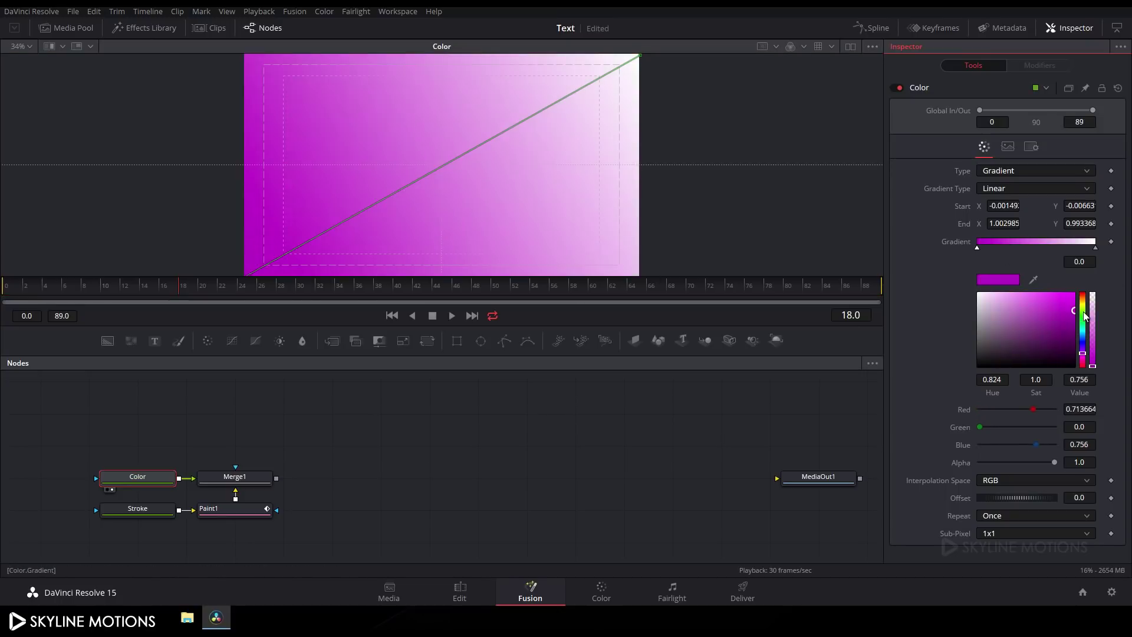
{"action": "left_click", "coordinate": [1096, 247]}
{"action": "left_click", "coordinate": [1071, 338]}
{"action": "left_click_drag", "start_coordinate": [1082, 361], "coordinate": [1083, 294]}
{"action": "left_click_drag", "start_coordinate": [1096, 248], "coordinate": [1059, 252]}
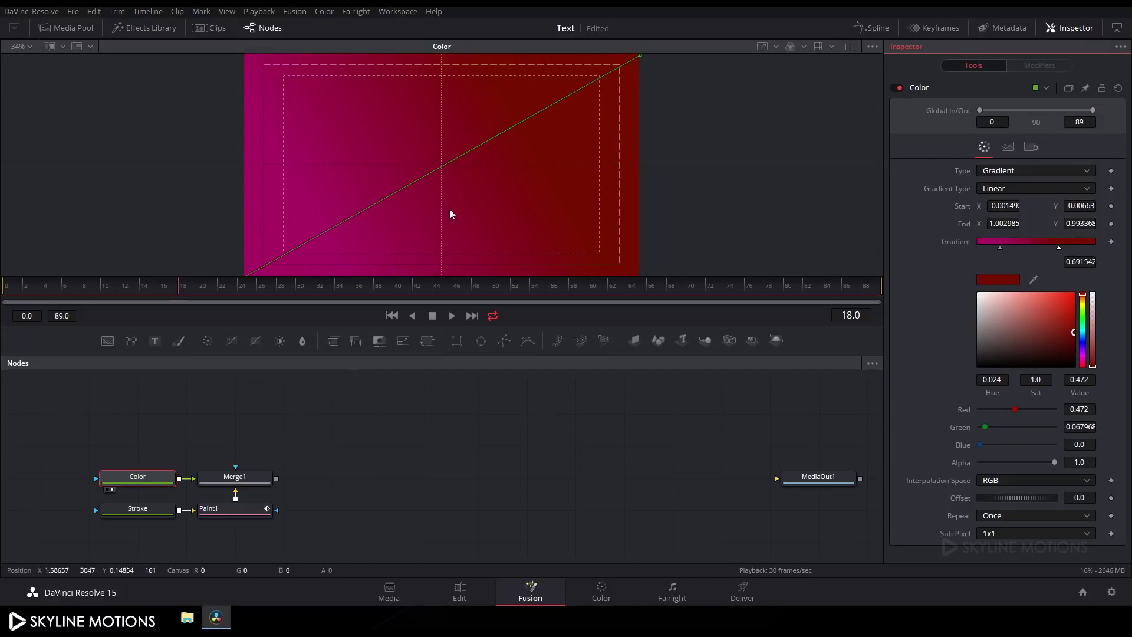
{"action": "left_click", "coordinate": [425, 427]}
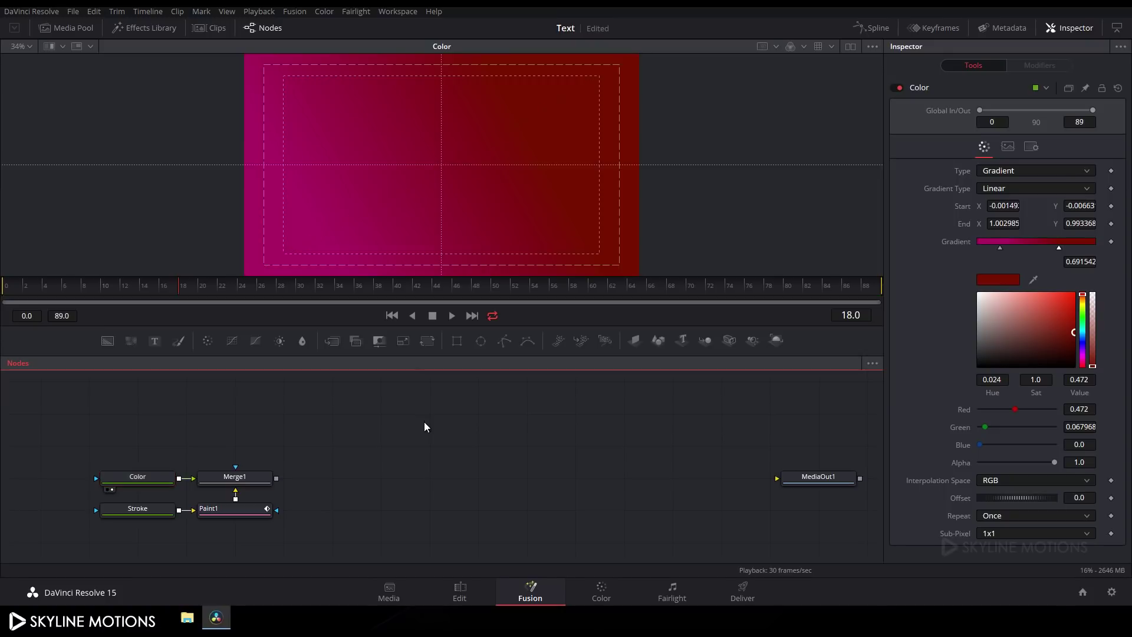
- Make the Stroke background fully transparent with an alpha of 0 and view Merge1
{"action": "left_click", "coordinate": [139, 510]}
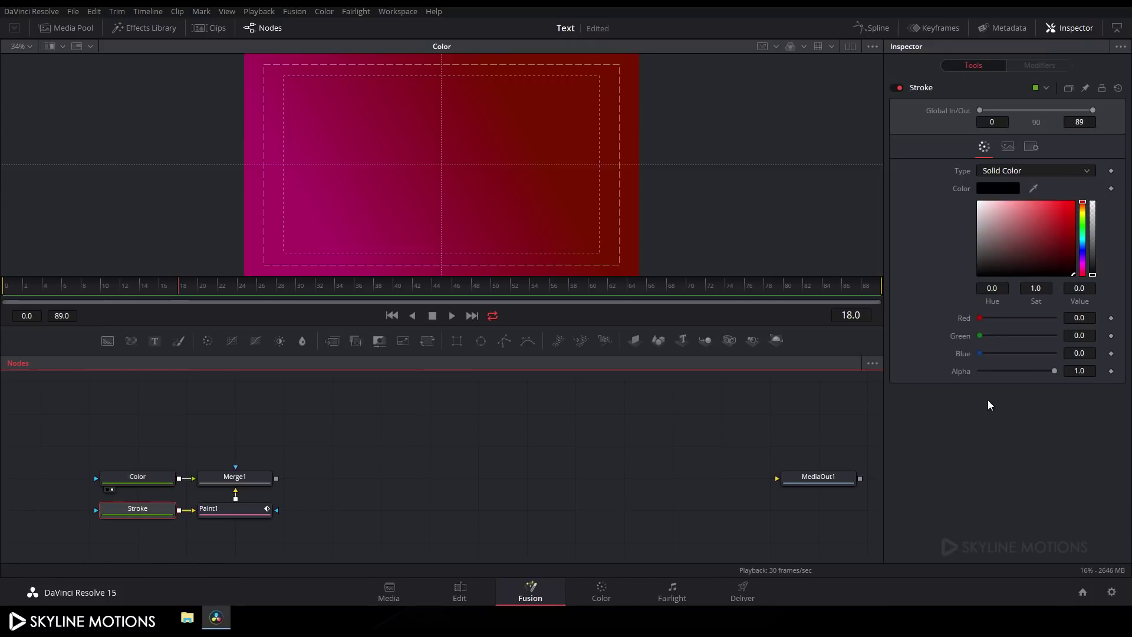
{"action": "left_click_drag", "start_coordinate": [1056, 370], "coordinate": [975, 381]}
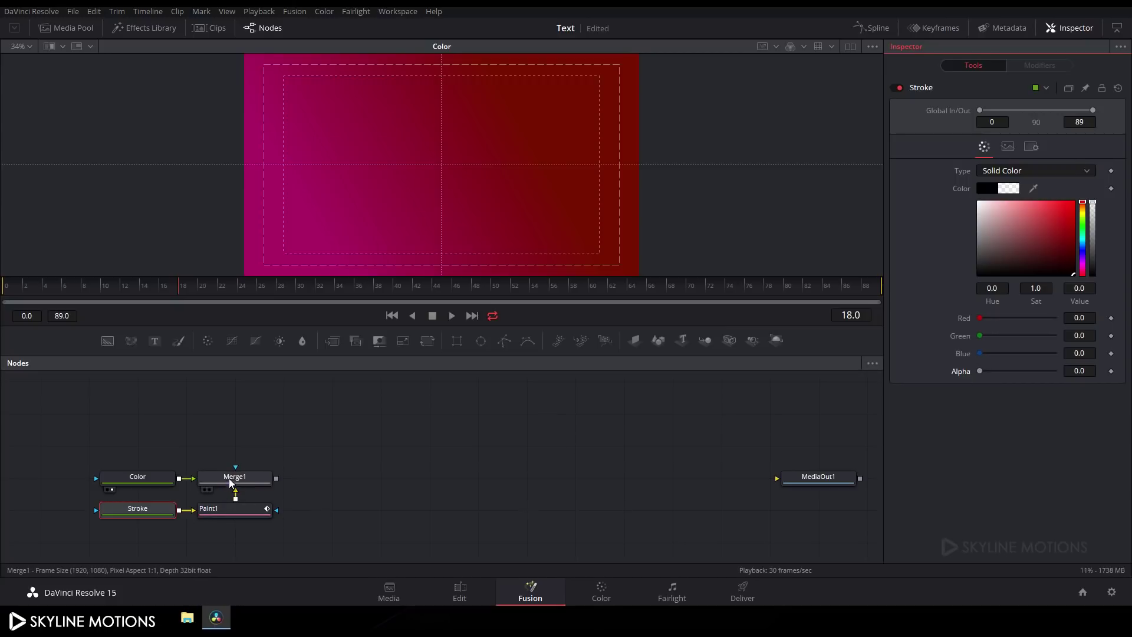
{"action": "key", "text": "1"}
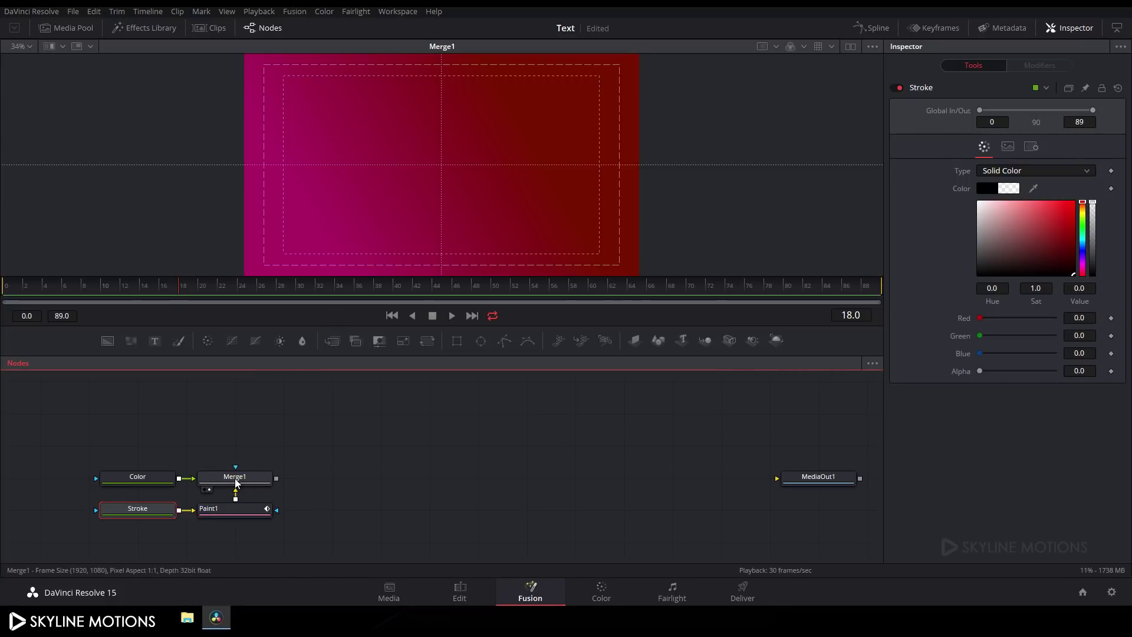
- Set the operator of Merge1 to In
{"action": "left_click", "coordinate": [236, 480]}
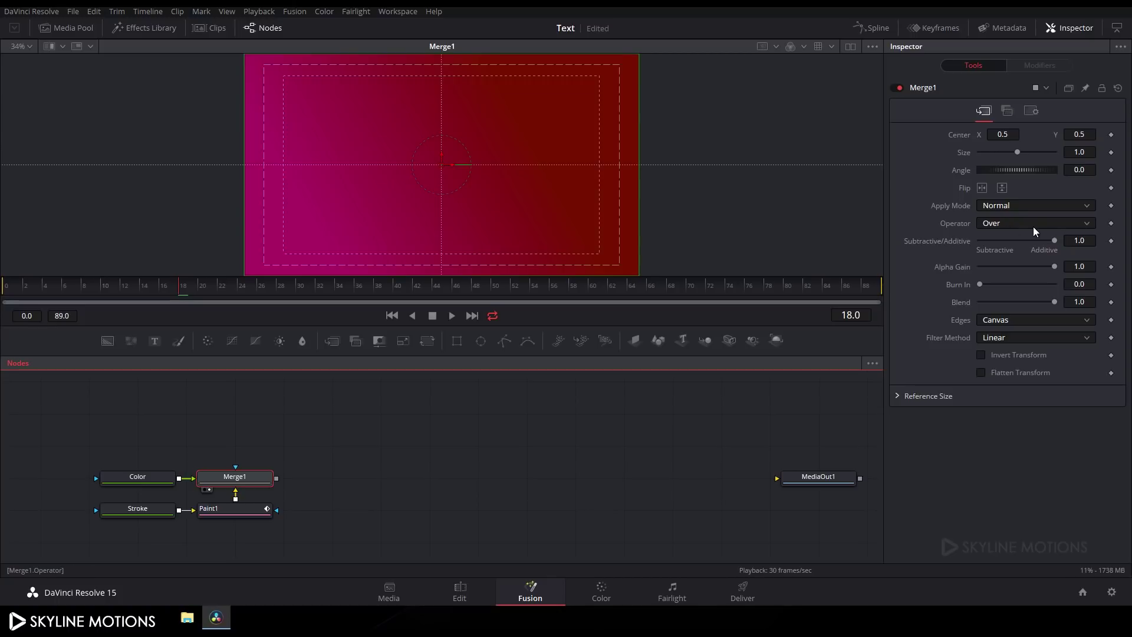
{"action": "left_click", "coordinate": [1003, 224]}
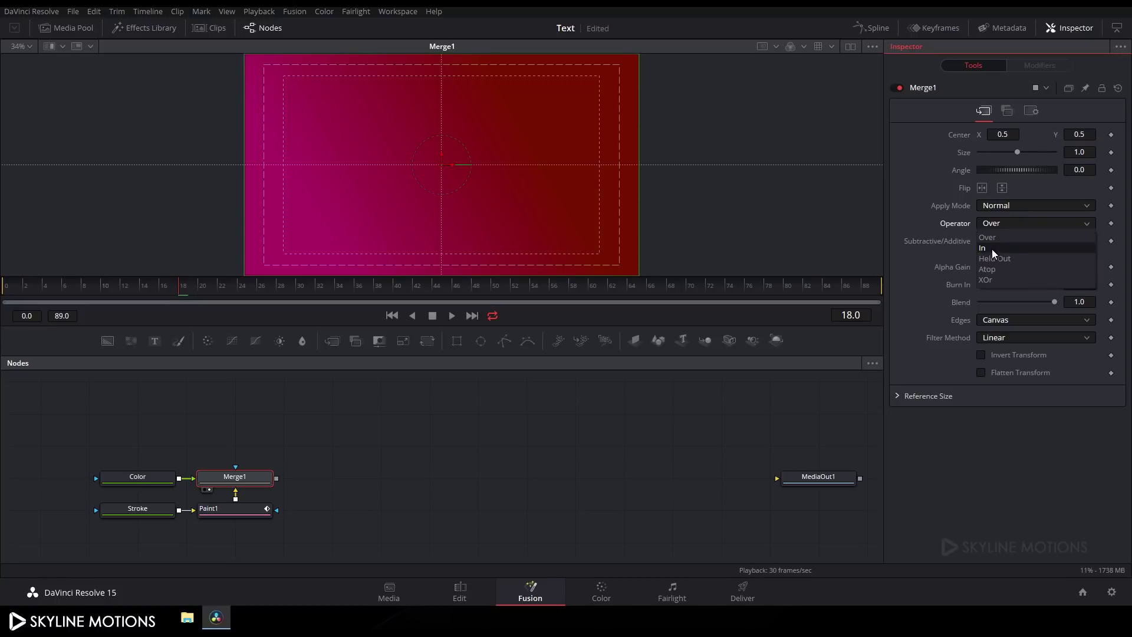
{"action": "left_click", "coordinate": [995, 250]}
{"action": "left_click", "coordinate": [387, 520]}
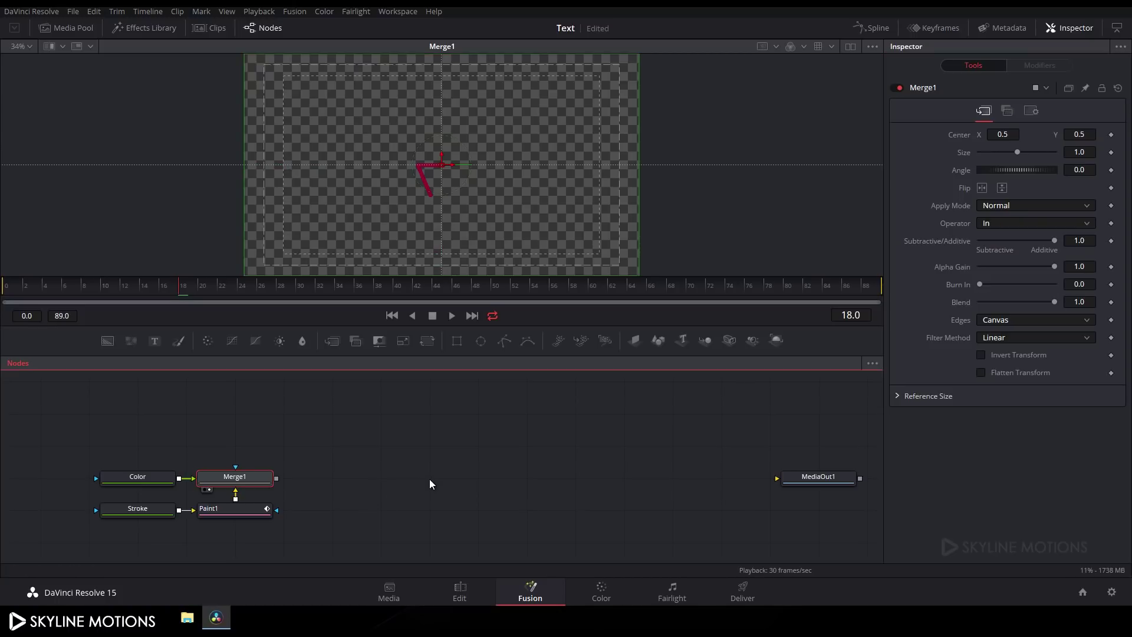
- Scrub through the colored stroke animation to frame 66
{"action": "scroll", "coordinate": [519, 202], "scroll_direction": "up", "scroll_amount": 2}
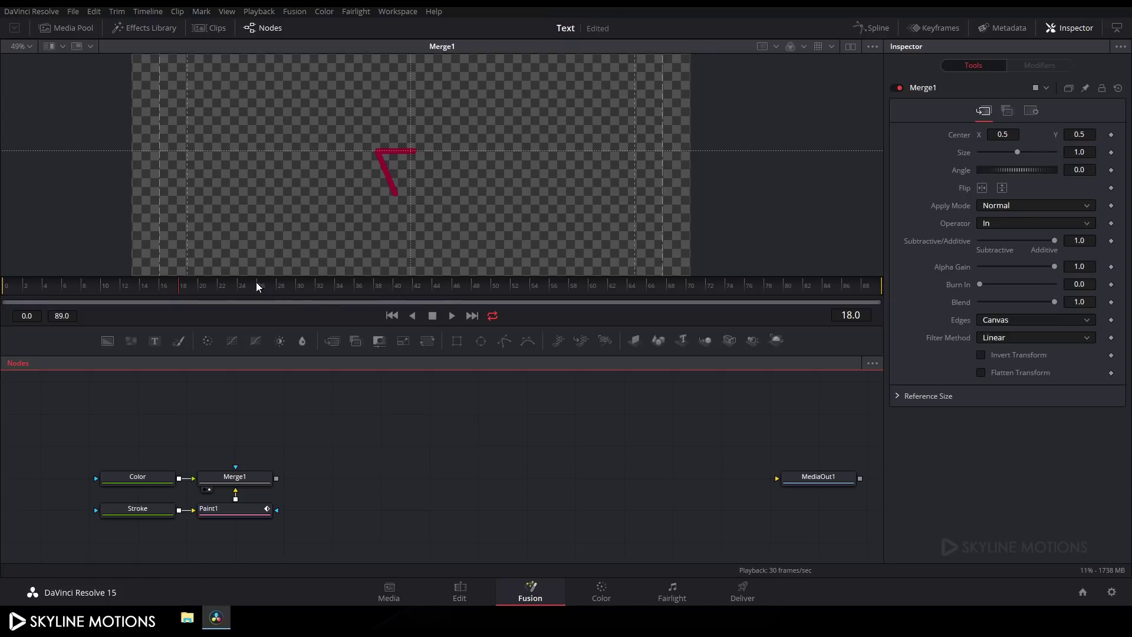
{"action": "mouse_move", "coordinate": [166, 279]}
{"action": "left_mouse_down"}
{"action": "mouse_move", "coordinate": [140, 292]}
{"action": "mouse_move", "coordinate": [660, 286]}
{"action": "left_mouse_up"}
{"action": "scroll", "coordinate": [442, 458], "scroll_direction": "up", "scroll_amount": 1}
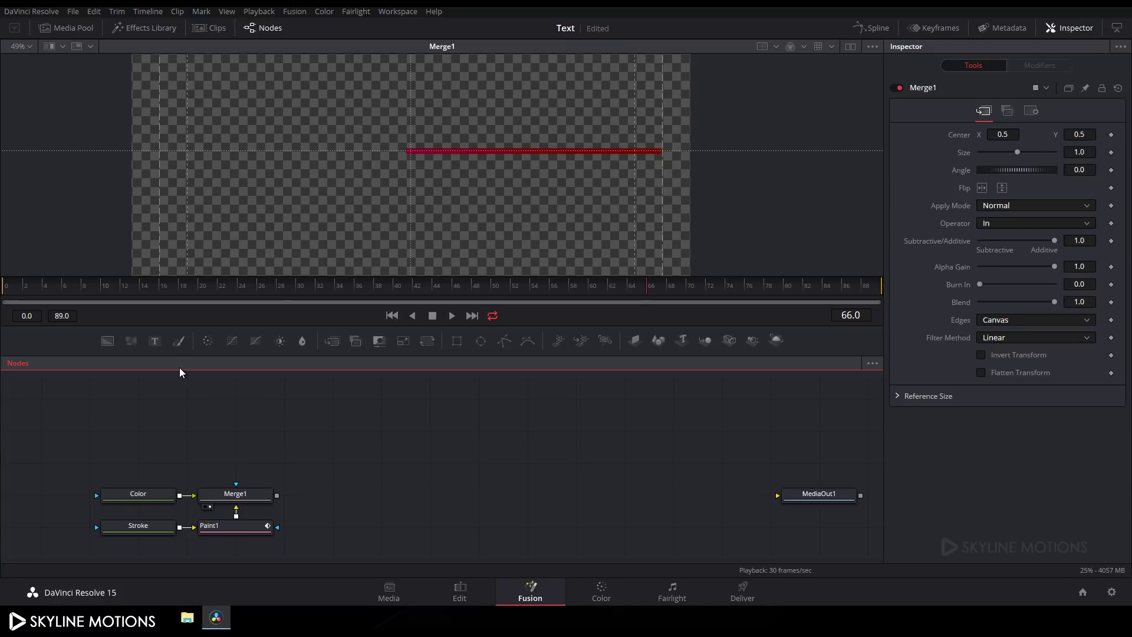
- Add a Text node above the Merge1 branch and show it in the viewer
{"action": "left_click", "coordinate": [156, 345]}
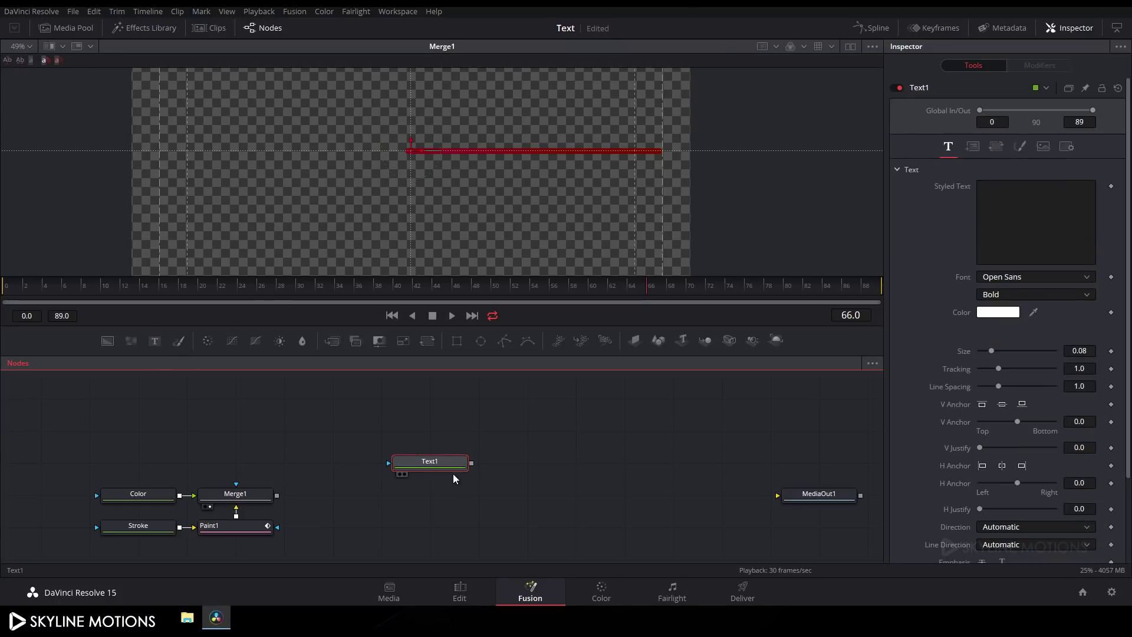
{"action": "left_click_drag", "start_coordinate": [428, 463], "coordinate": [330, 432]}
{"action": "key", "text": "1"}
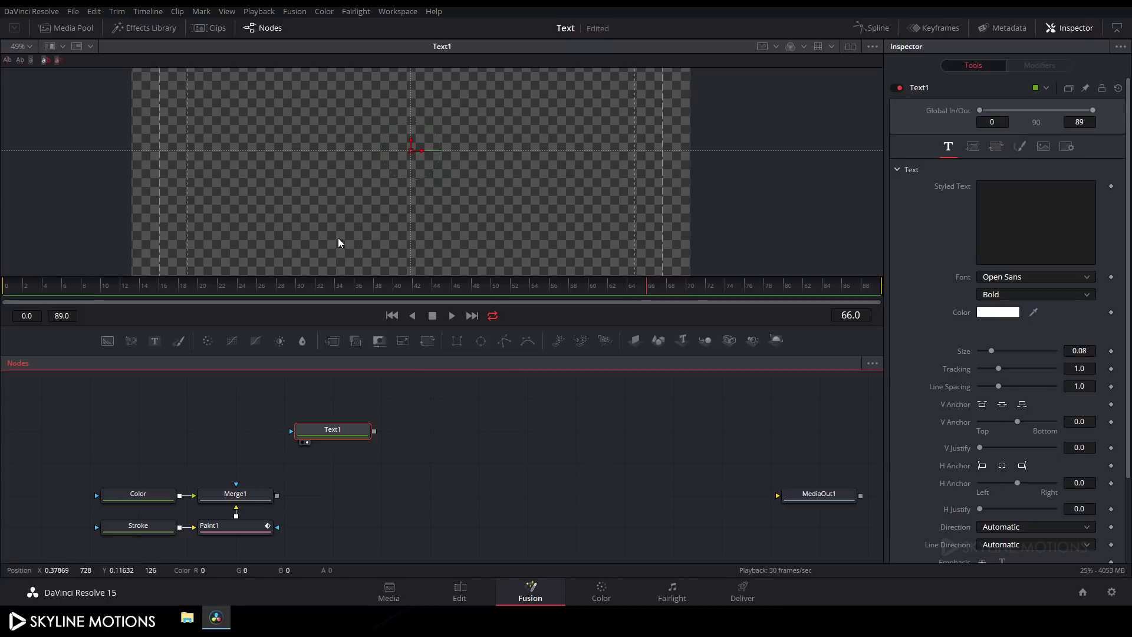
- Enter CLEAN TEXT as the styled text of Text1 and open its font list
{"action": "left_click", "coordinate": [1014, 197]}
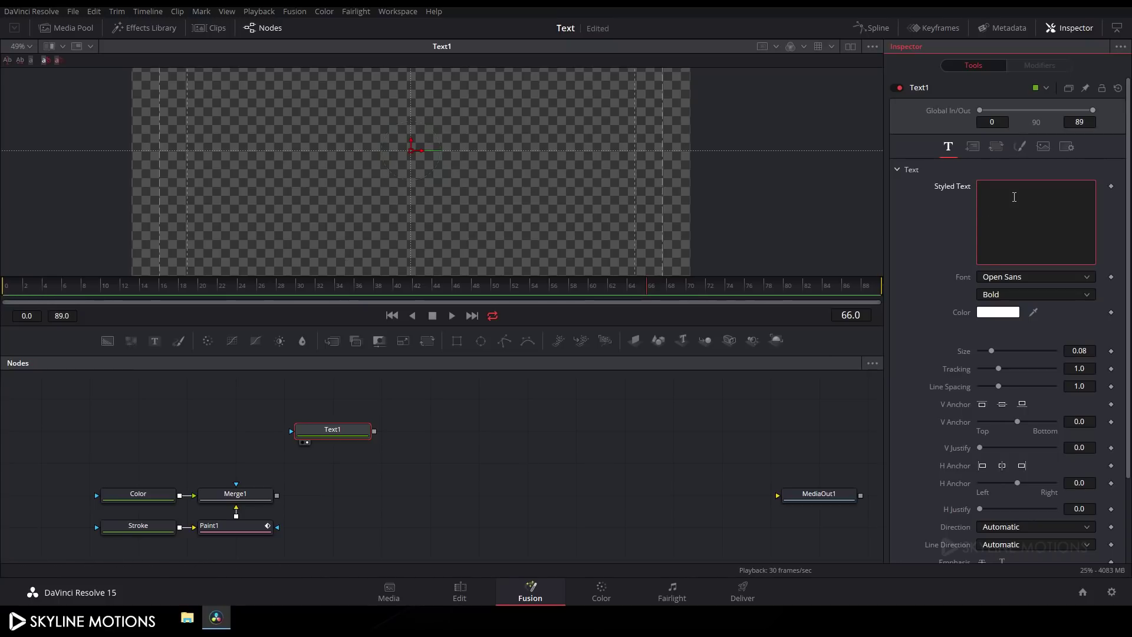
{"action": "type", "text": "CLEAN TEXT"}
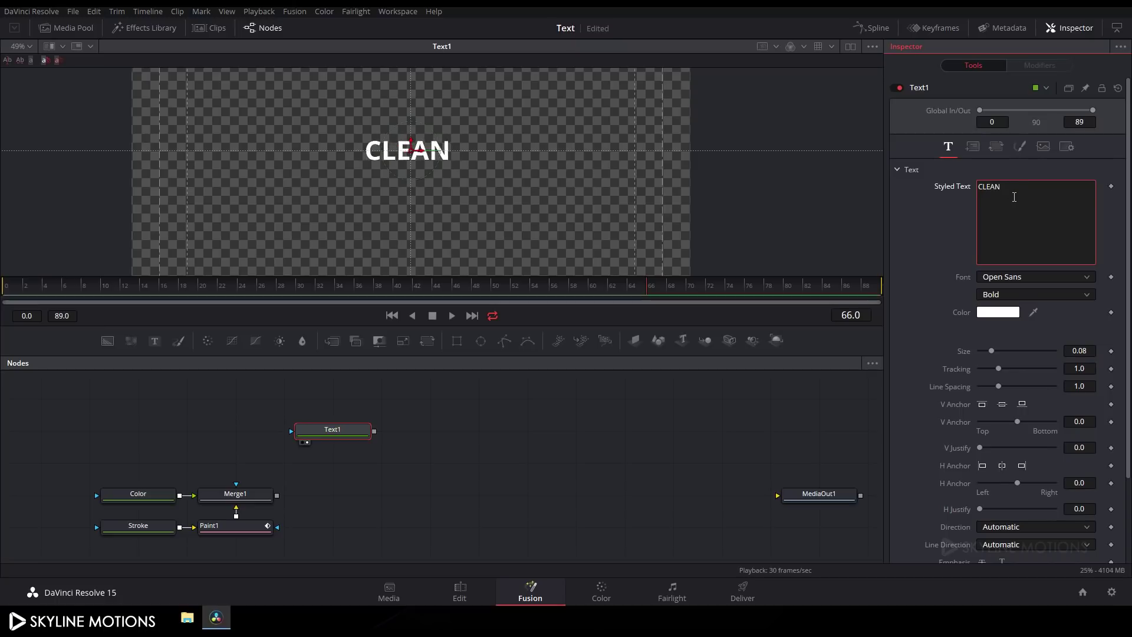
{"action": "left_click", "coordinate": [1010, 277]}
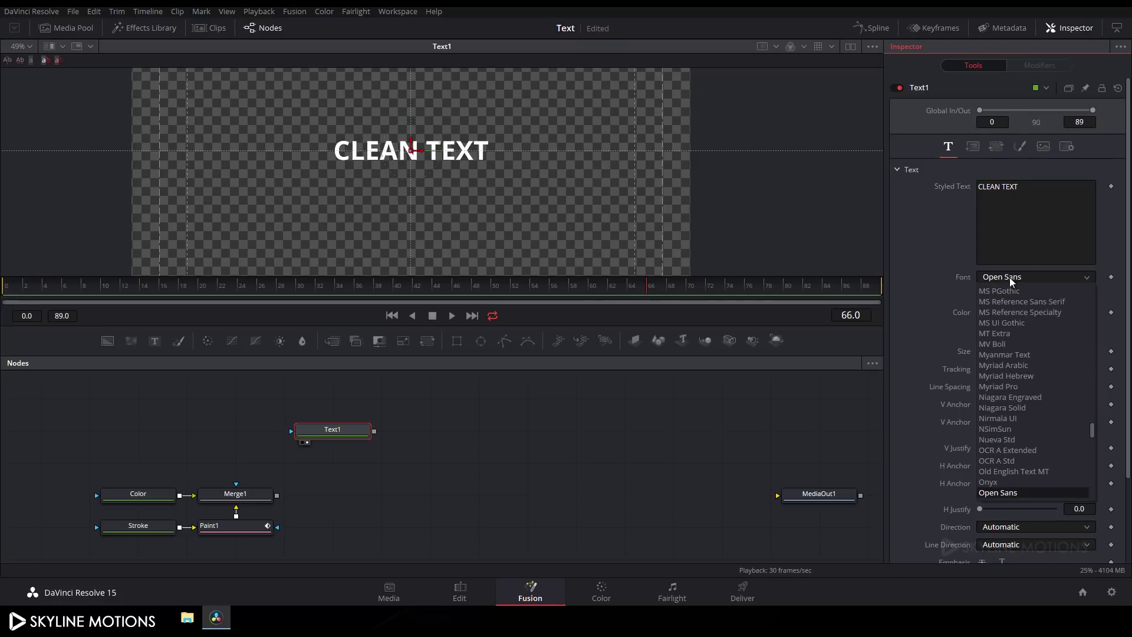
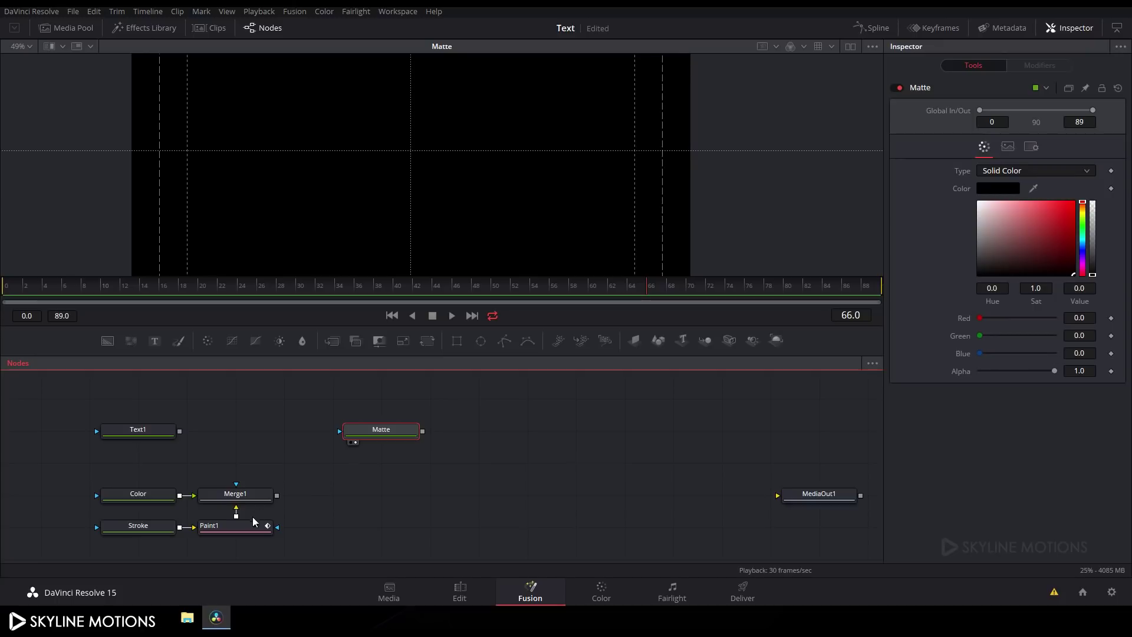
- View Merge1 and scrub to frame 16, where the stroke forms the slanted segment
{"action": "left_click", "coordinate": [205, 507]}
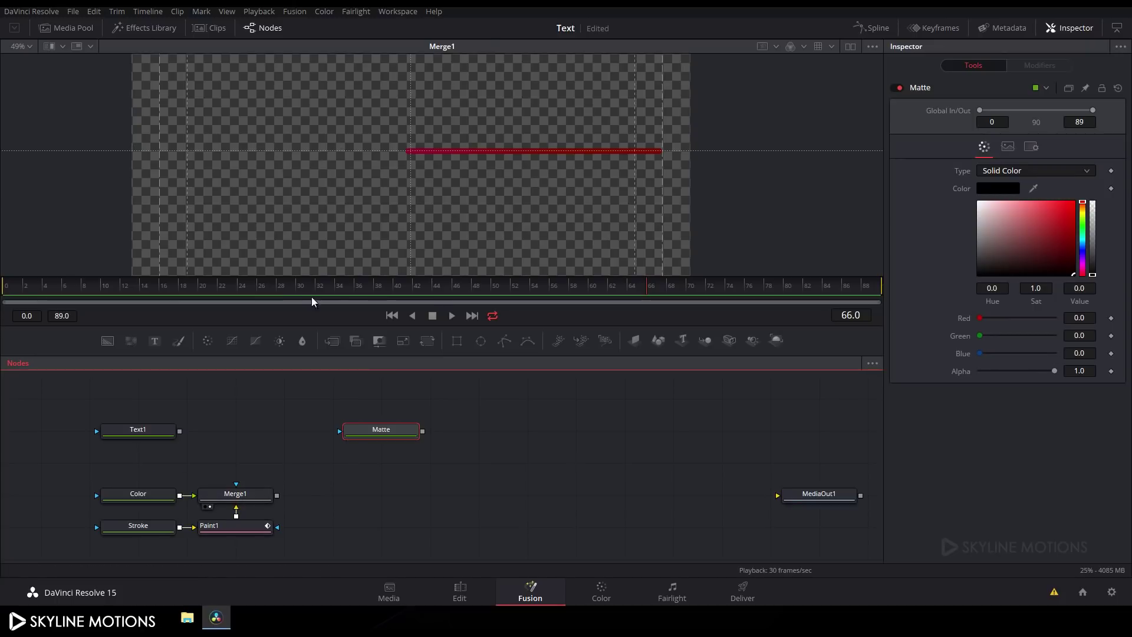
{"action": "left_click", "coordinate": [149, 285]}
{"action": "left_click", "coordinate": [207, 289]}
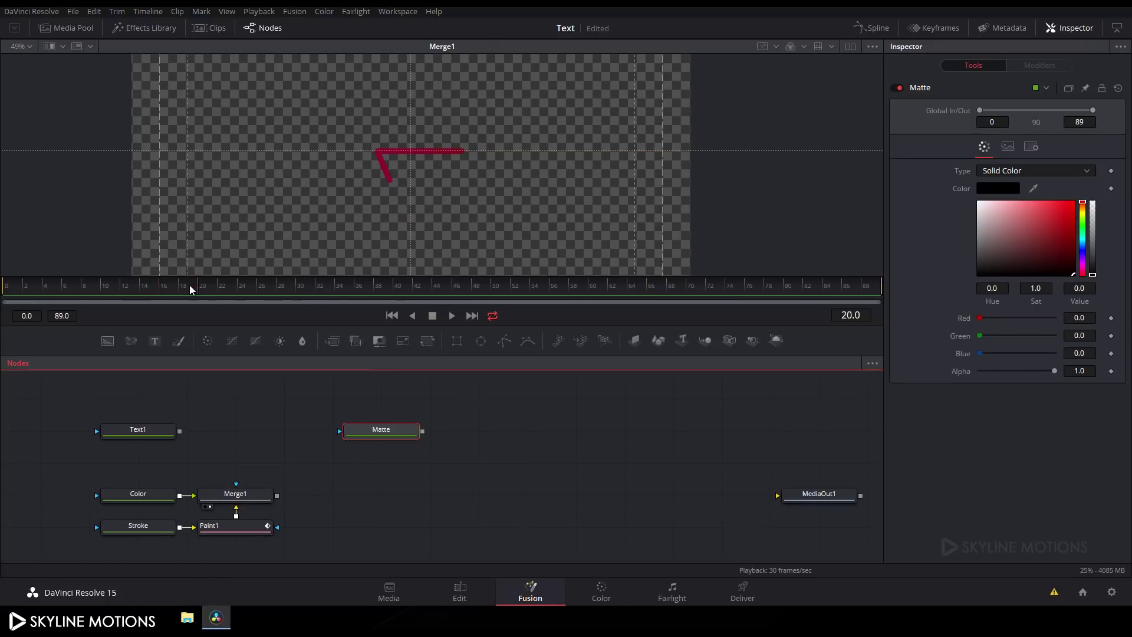
{"action": "left_click_drag", "start_coordinate": [190, 284], "coordinate": [164, 289]}
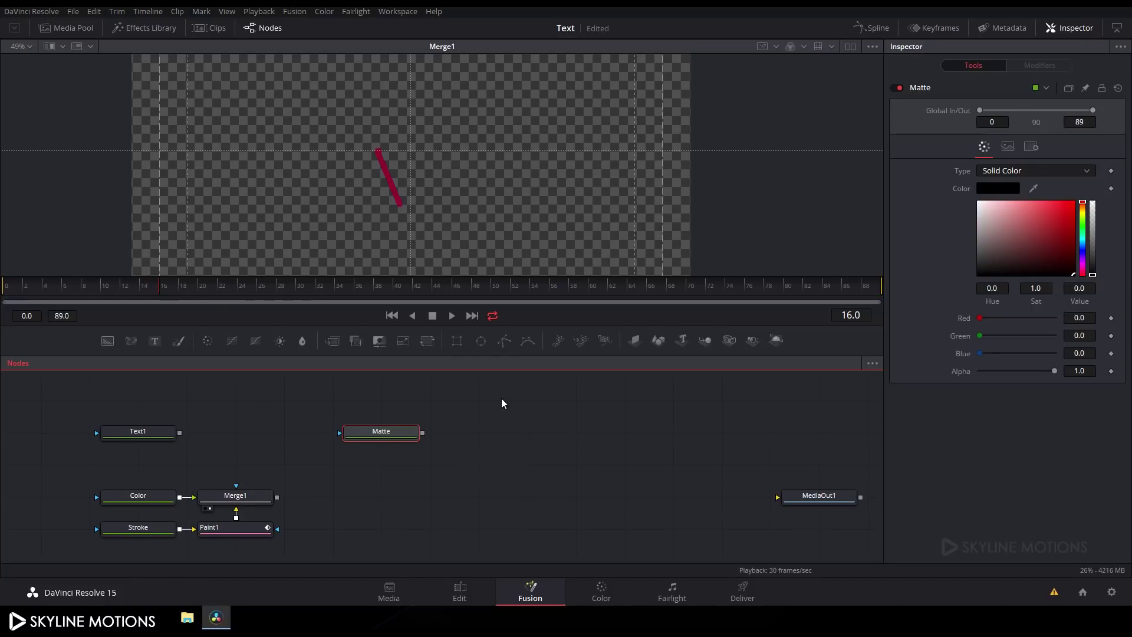
- Add a Polygon mask to the Matte node, place it beside Matte, and remove its Polygon1Polyline shape animation
{"action": "left_click", "coordinate": [505, 341]}
{"action": "left_click_drag", "start_coordinate": [367, 401], "coordinate": [270, 433]}
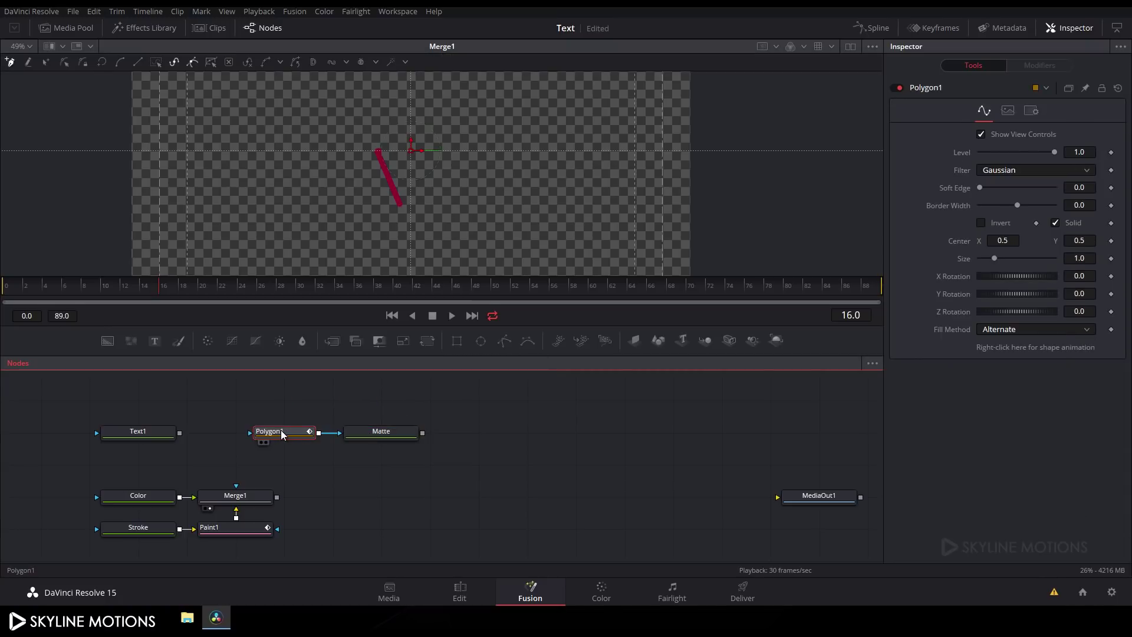
{"action": "right_click", "coordinate": [996, 349]}
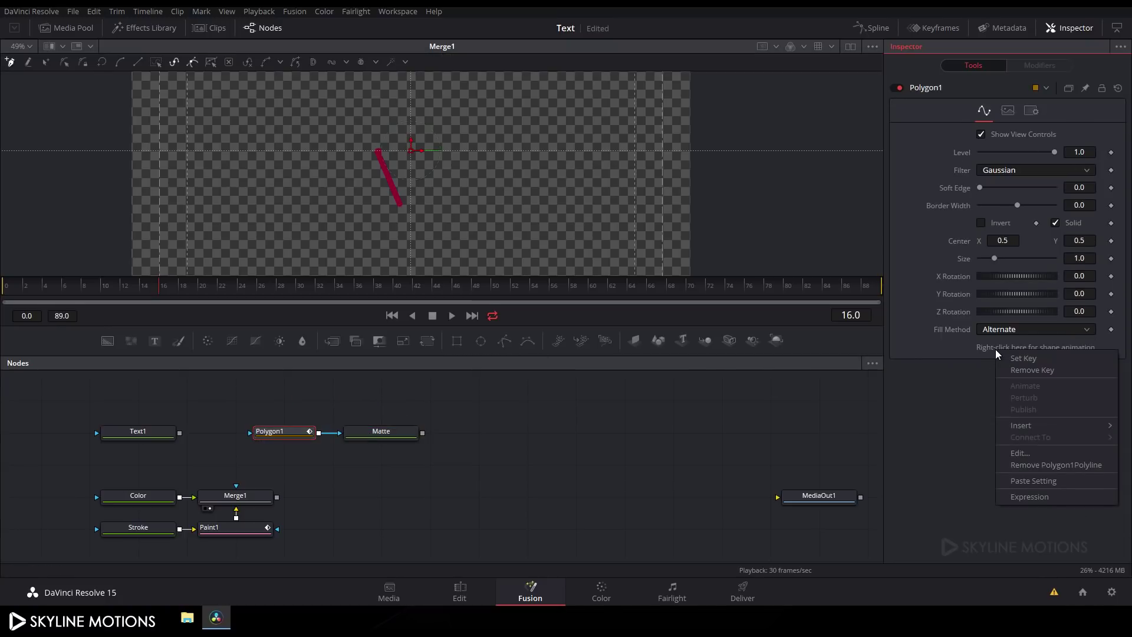
{"action": "left_click", "coordinate": [1028, 469]}
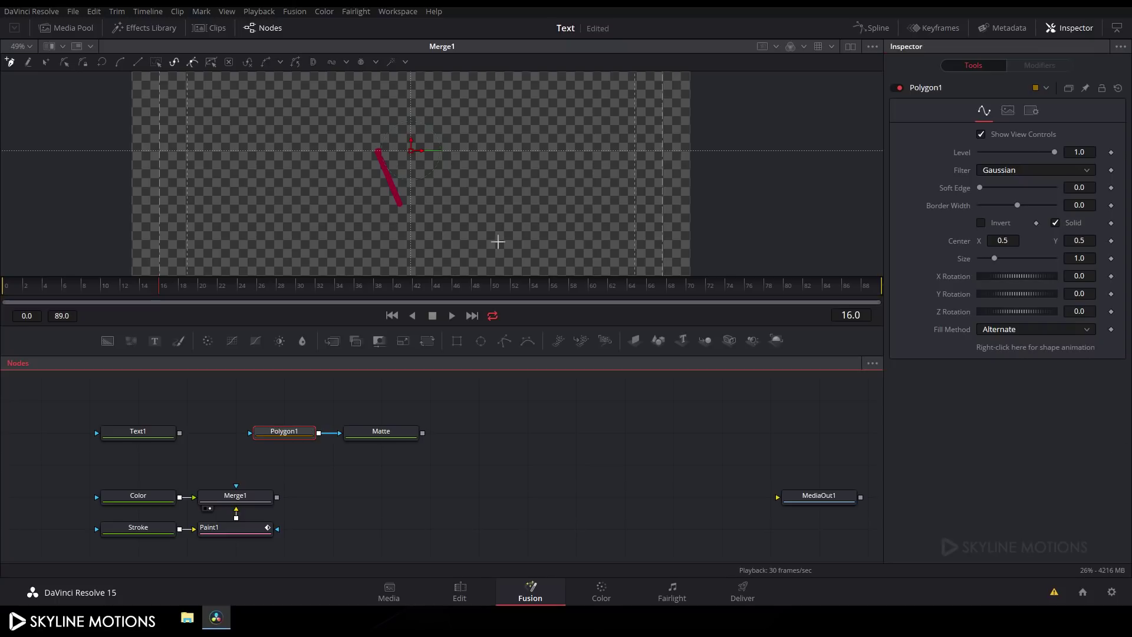
- Draw a closed four-point mask from the slanted stroke to the frame's right edge, leveling its lower-right corner with the lower-left one
{"action": "scroll", "coordinate": [459, 216], "scroll_direction": "up", "scroll_amount": 2}
{"action": "left_click", "coordinate": [392, 226]}
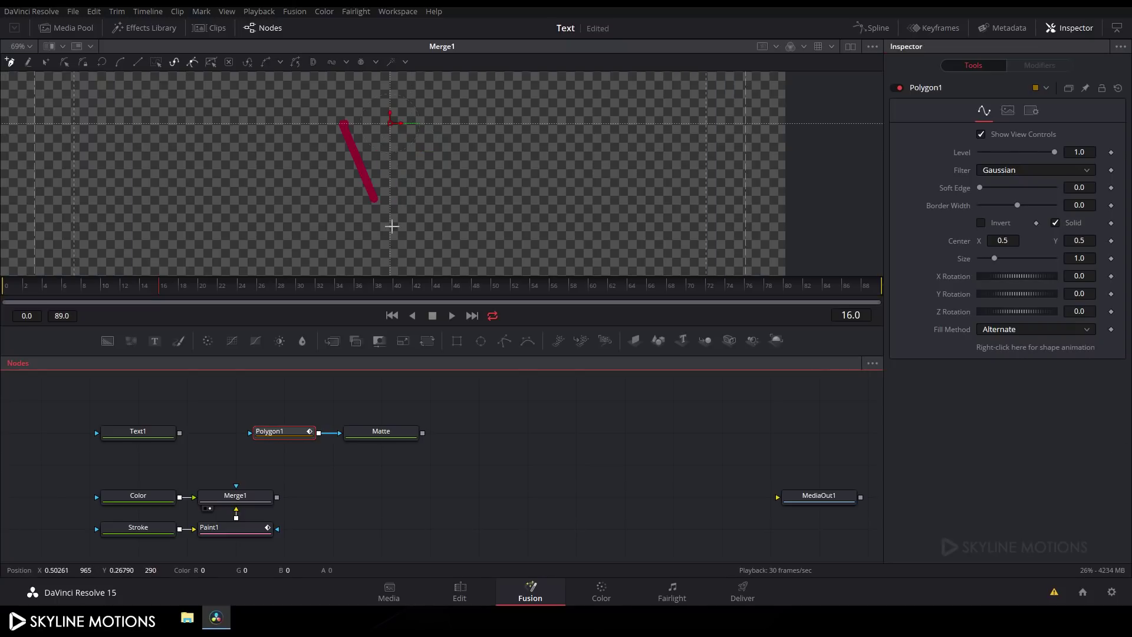
{"action": "left_click", "coordinate": [345, 124]}
{"action": "left_click", "coordinate": [784, 124]}
{"action": "left_click", "coordinate": [784, 211]}
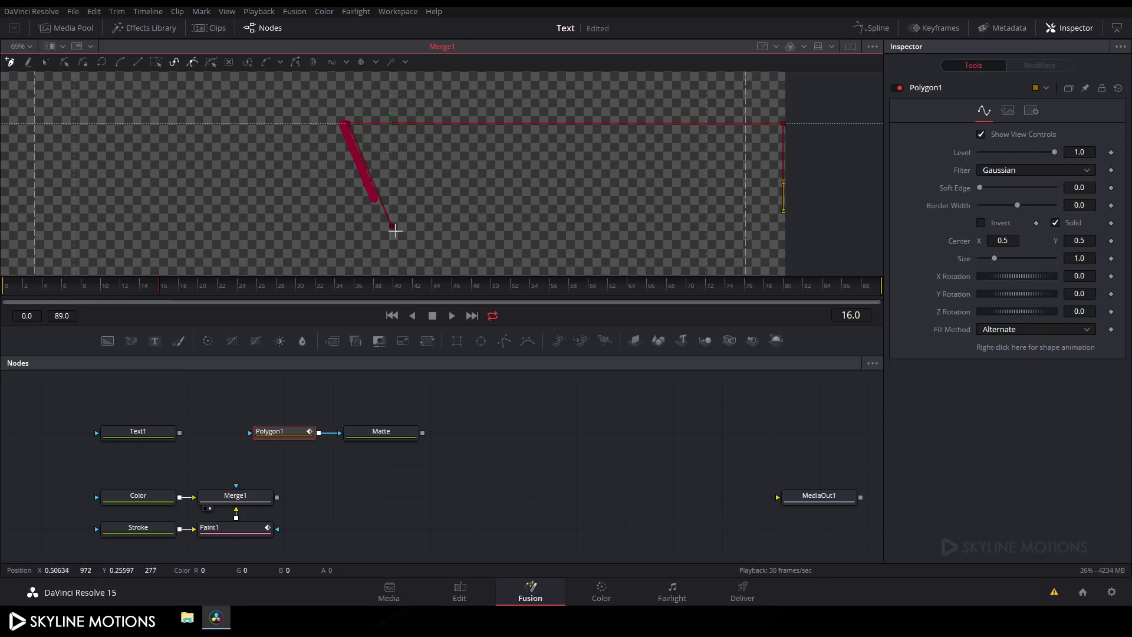
{"action": "left_click", "coordinate": [395, 232]}
{"action": "left_click_drag", "start_coordinate": [787, 211], "coordinate": [788, 228]}
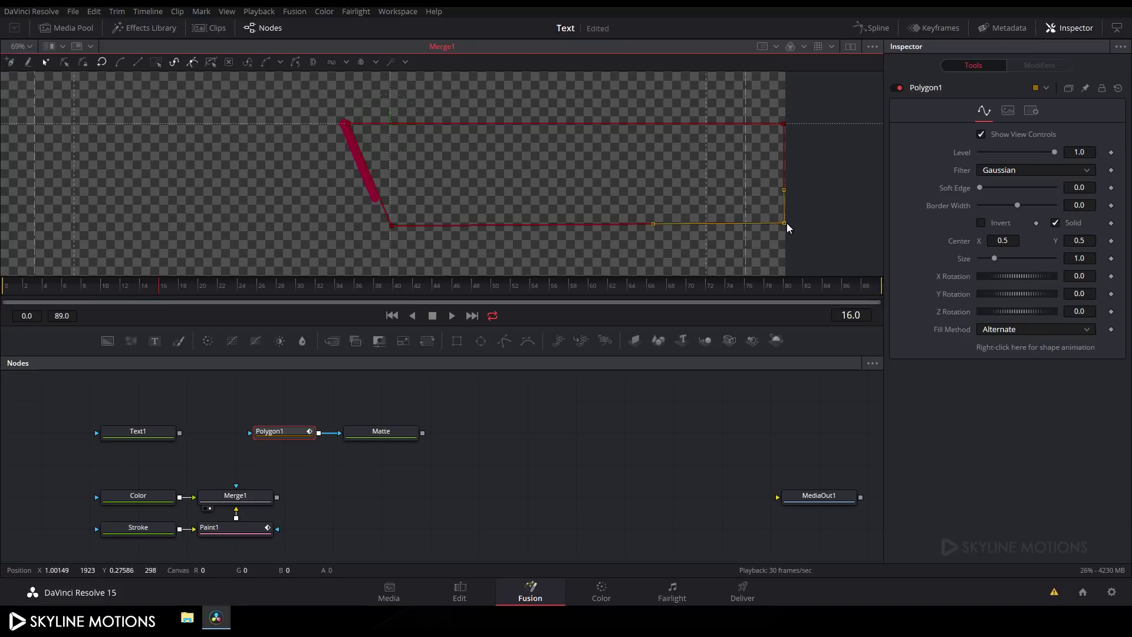
- Adjust the polygon mask's two left corners so its slanted edge follows the stroke
{"action": "left_click", "coordinate": [347, 124]}
{"action": "left_click", "coordinate": [391, 226]}
{"action": "left_click", "coordinate": [346, 124]}
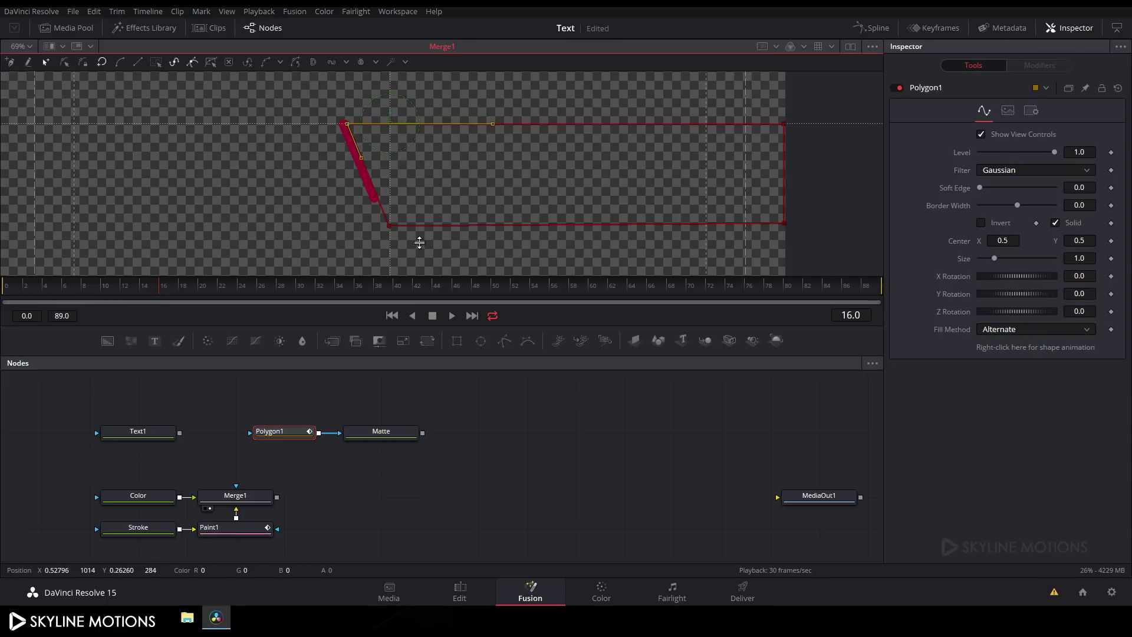
{"action": "left_click", "coordinate": [387, 403]}
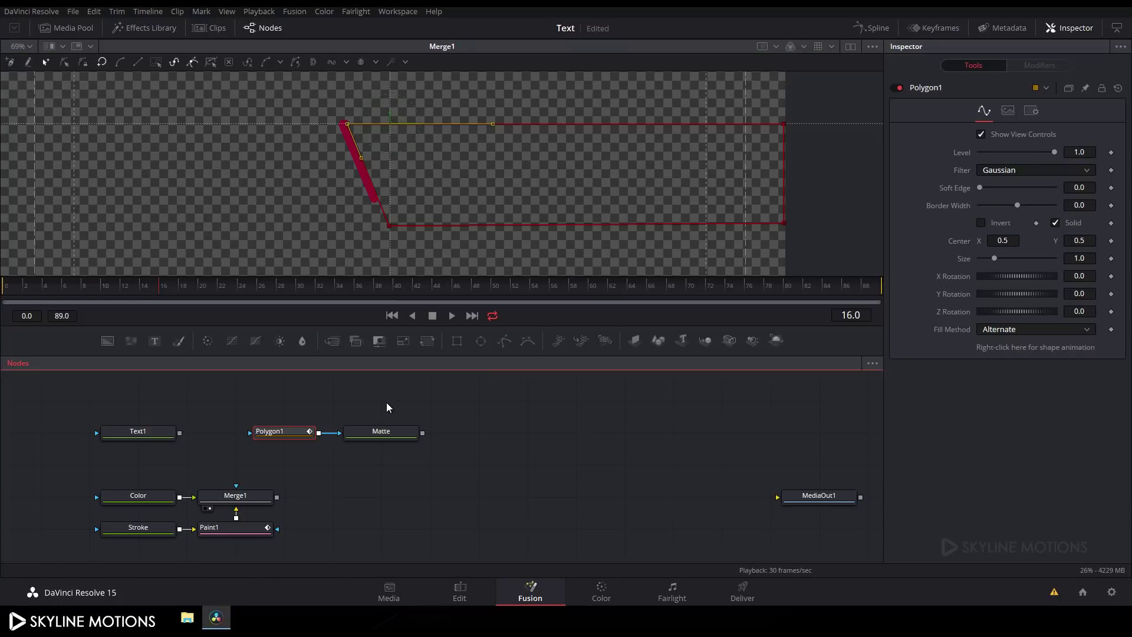
- Place Polygon1 and Matte directly below Text1, with the three nodes grouped above the Color and Merge1 row
{"action": "left_click_drag", "start_coordinate": [440, 409], "coordinate": [530, 403]}
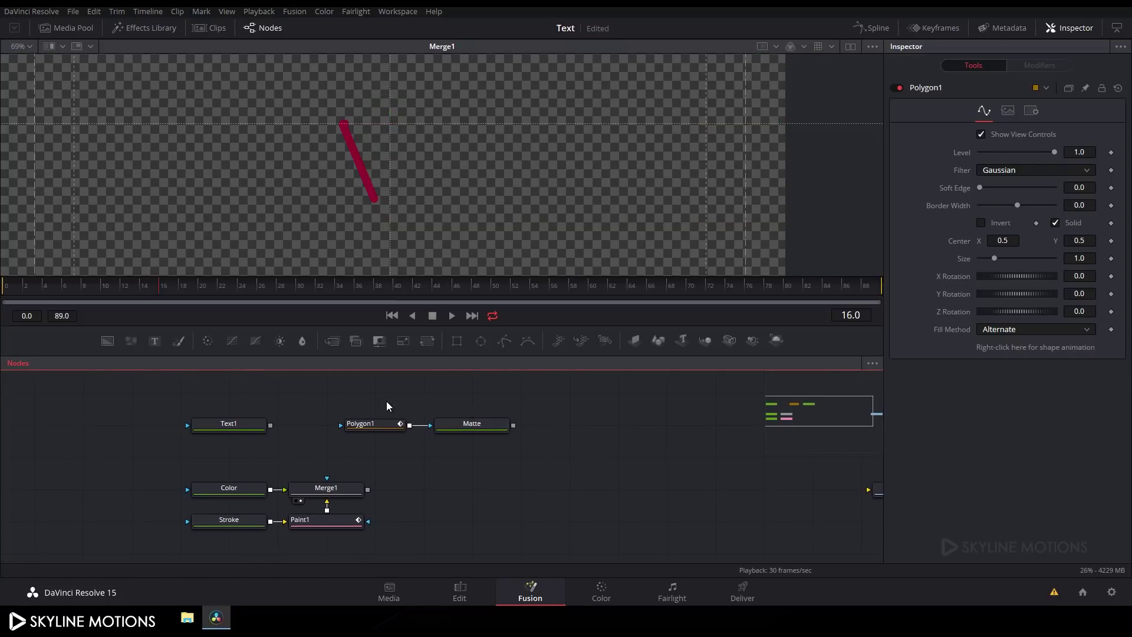
{"action": "left_click_drag", "start_coordinate": [387, 403], "coordinate": [329, 443]}
{"action": "left_click", "coordinate": [383, 429]}
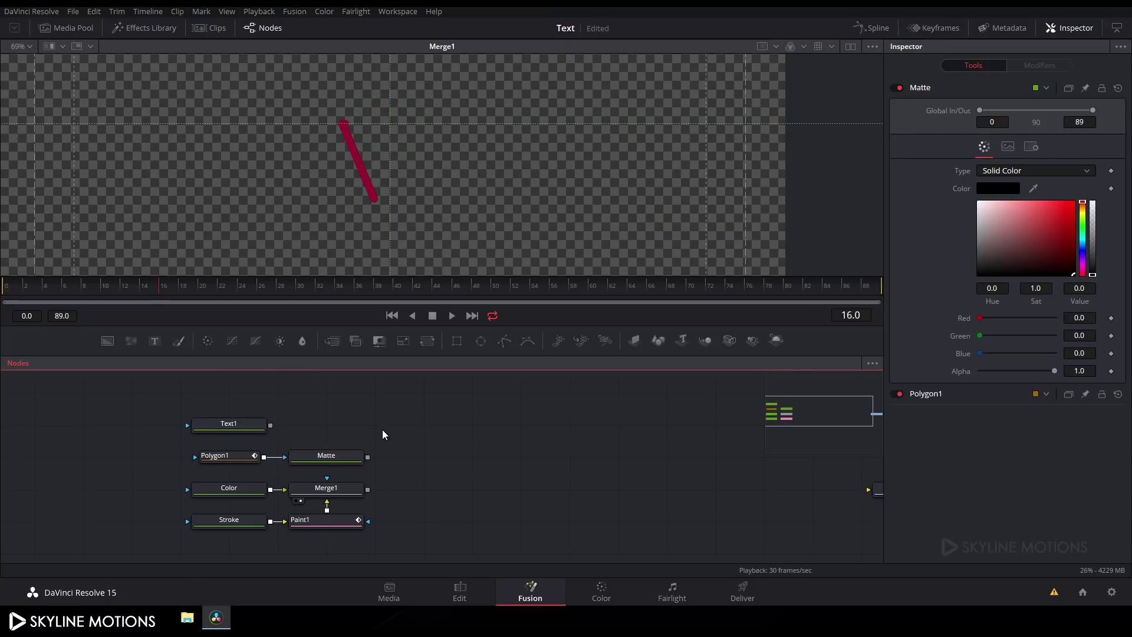
{"action": "left_click_drag", "start_coordinate": [443, 452], "coordinate": [444, 449]}
{"action": "left_click_drag", "start_coordinate": [185, 386], "coordinate": [345, 420]}
{"action": "scroll", "coordinate": [427, 448], "scroll_direction": "up", "scroll_amount": 3}
- Add a Merge node combining Text1 as foreground over Matte as background, place it above Matte, and view it
{"action": "left_click", "coordinate": [422, 465]}
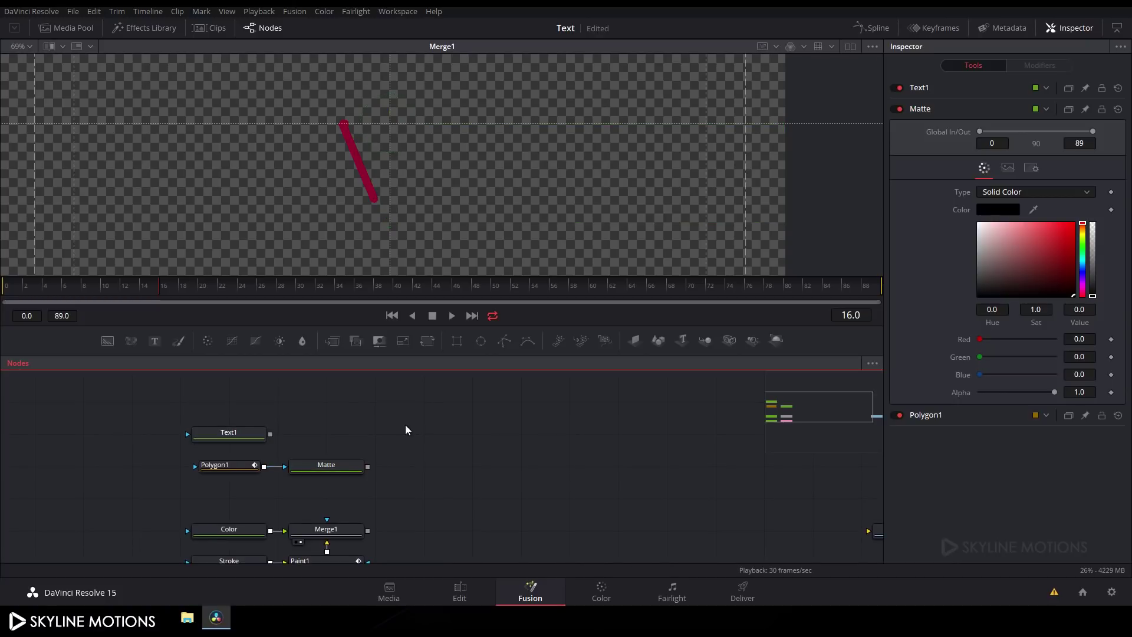
{"action": "left_click", "coordinate": [332, 341]}
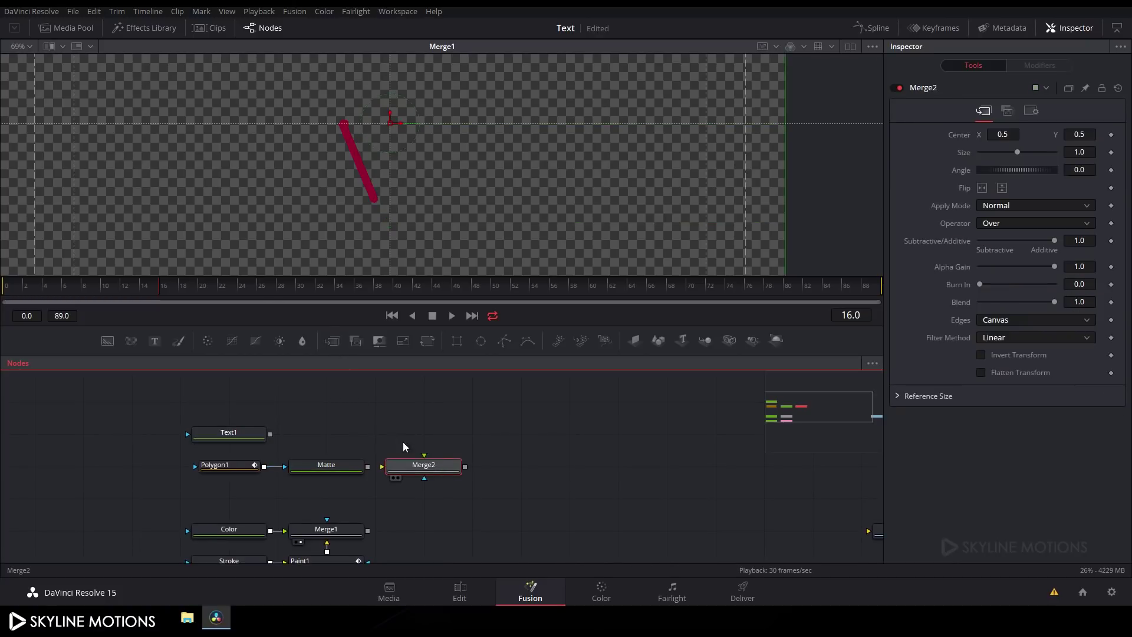
{"action": "left_click_drag", "start_coordinate": [412, 465], "coordinate": [392, 136]}
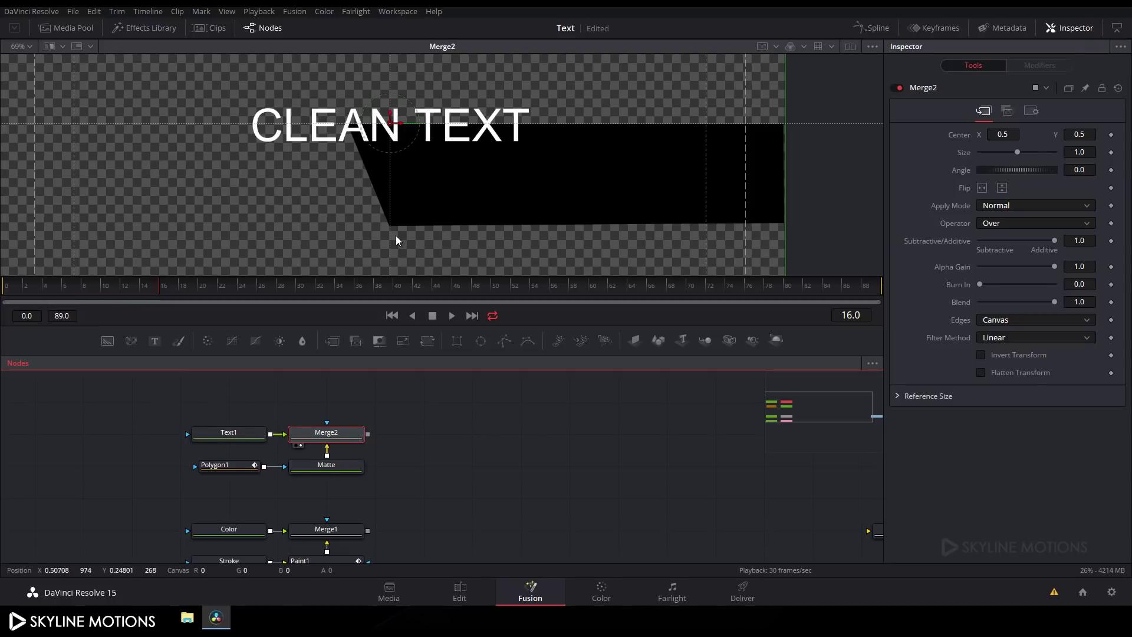
{"action": "scroll", "coordinate": [427, 388], "scroll_direction": "right", "scroll_amount": 1}
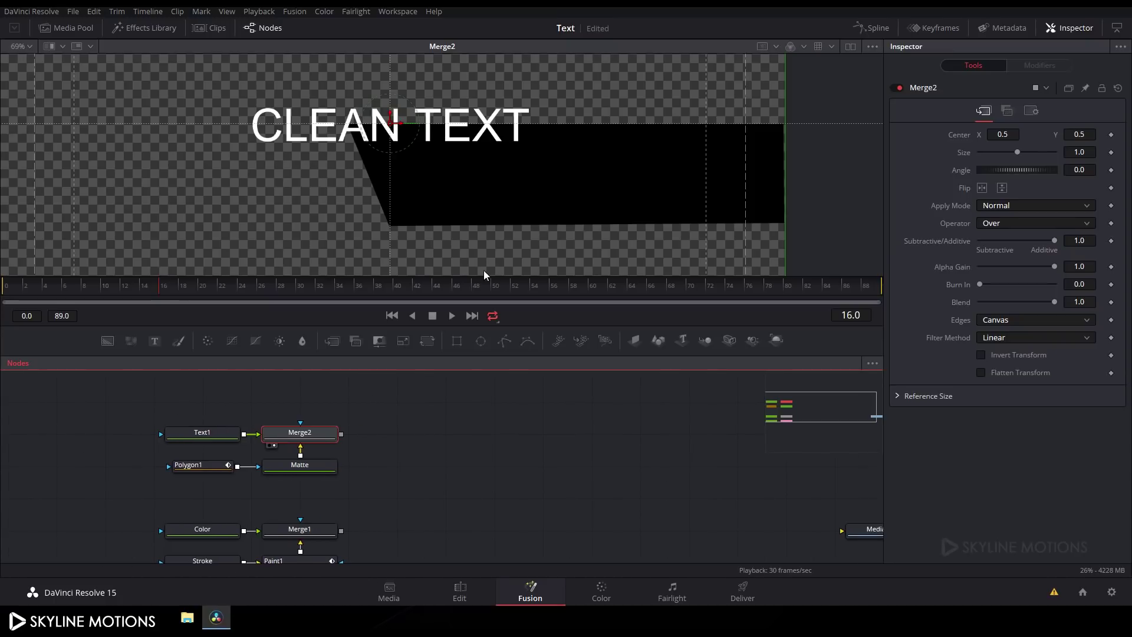
- Set Text1's size to 0.1024 and move it inside the black matte at about X 0.723, Y 0.435
{"action": "left_click_drag", "start_coordinate": [536, 224], "coordinate": [456, 241]}
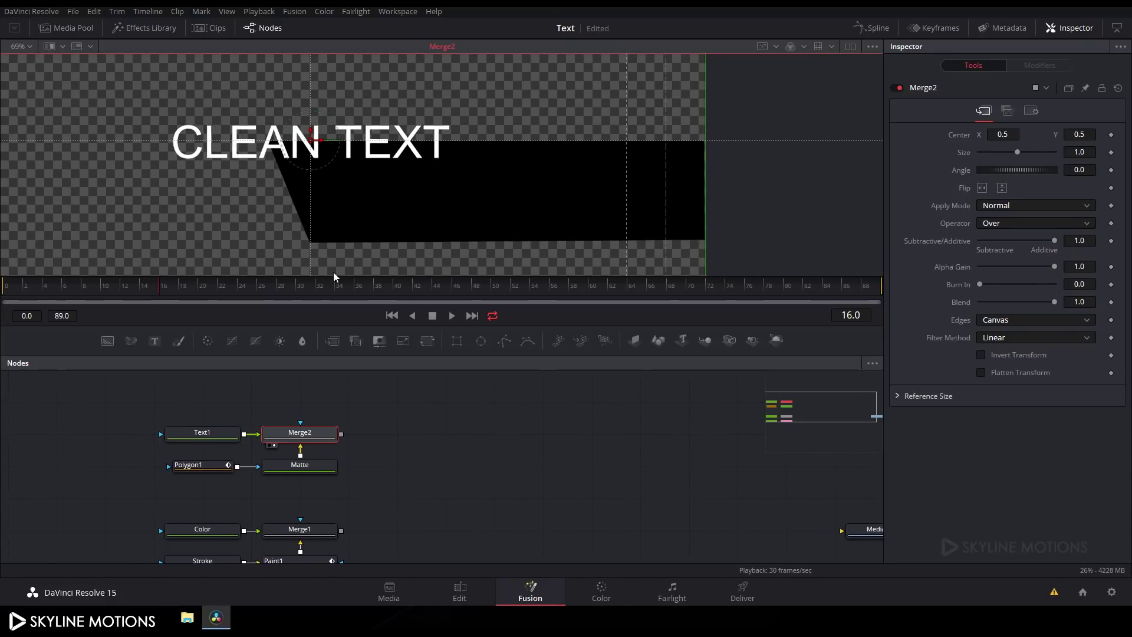
{"action": "left_click", "coordinate": [217, 434]}
{"action": "left_click_drag", "start_coordinate": [341, 152], "coordinate": [498, 178]}
{"action": "left_click_drag", "start_coordinate": [991, 352], "coordinate": [995, 351]}
{"action": "mouse_move", "coordinate": [477, 168]}
{"action": "left_mouse_down"}
{"action": "mouse_move", "coordinate": [498, 171]}
{"action": "mouse_move", "coordinate": [487, 163]}
{"action": "left_mouse_up"}
{"action": "left_click", "coordinate": [444, 437]}
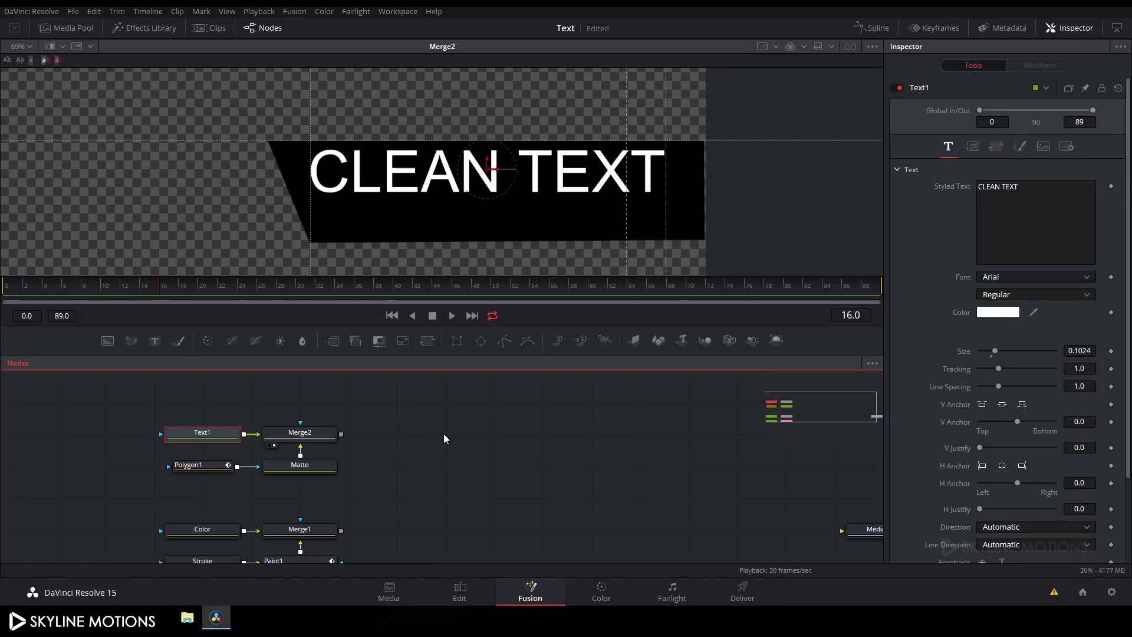
- Set Merge2's Operator to In so the matte area limits the text
{"action": "left_click", "coordinate": [306, 437]}
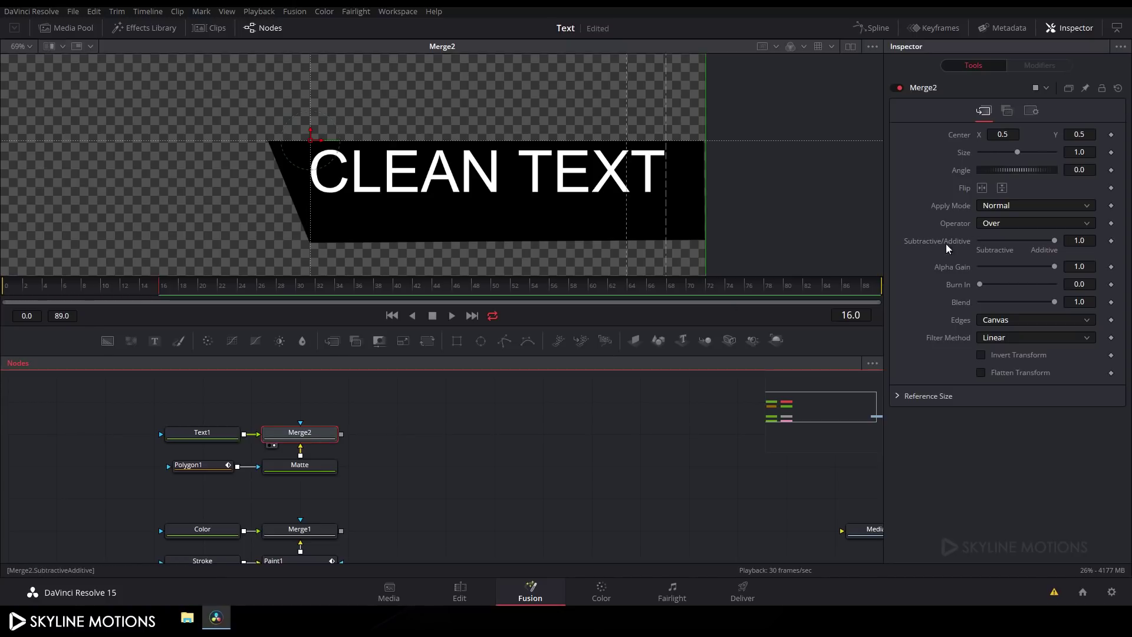
{"action": "left_click", "coordinate": [1012, 223]}
{"action": "left_click", "coordinate": [993, 243]}
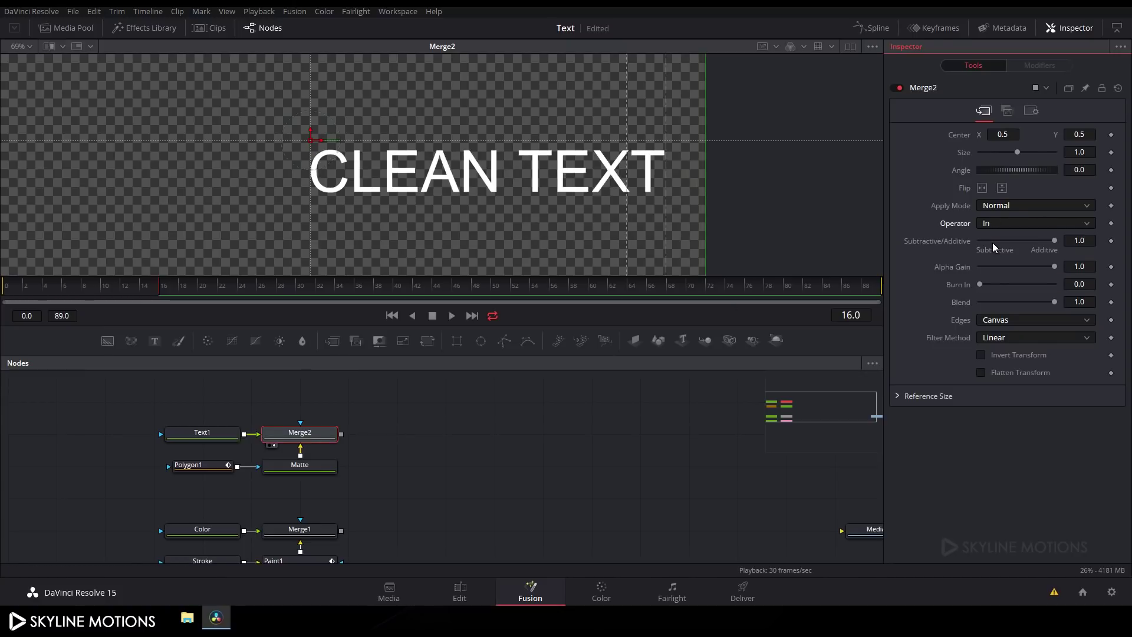
{"action": "left_click", "coordinate": [471, 434]}
- Animate Text1's Center with a path keyed at frame 89, and move the text to about X 0.205, Y 0.435 at frame 0
{"action": "left_click", "coordinate": [210, 434]}
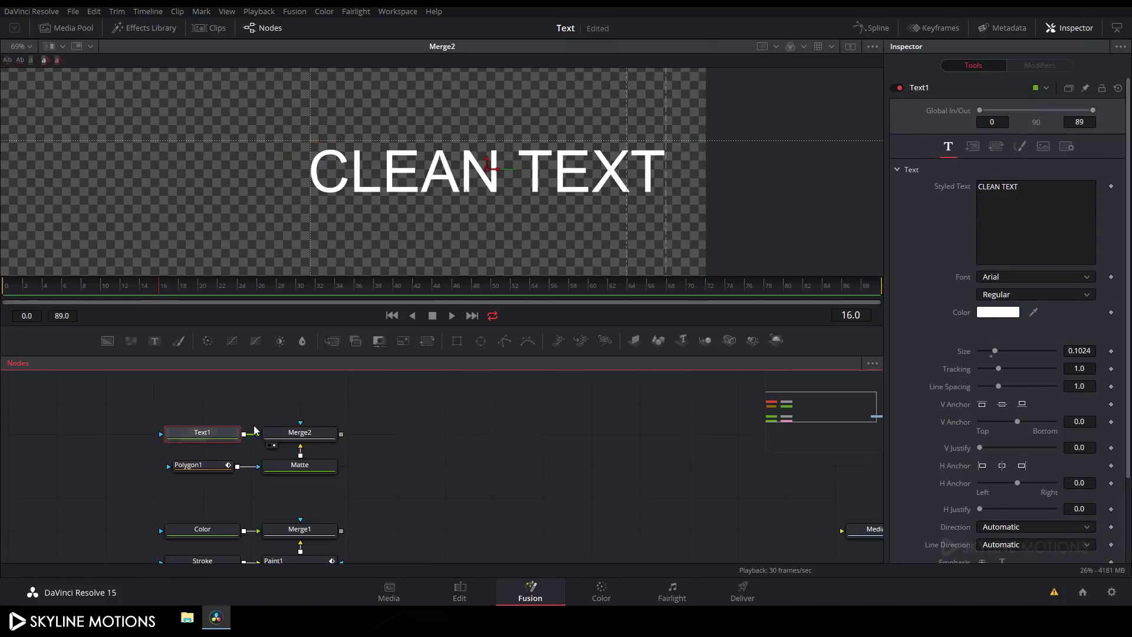
{"action": "left_click_drag", "start_coordinate": [562, 289], "coordinate": [844, 287]}
{"action": "left_click", "coordinate": [974, 147]}
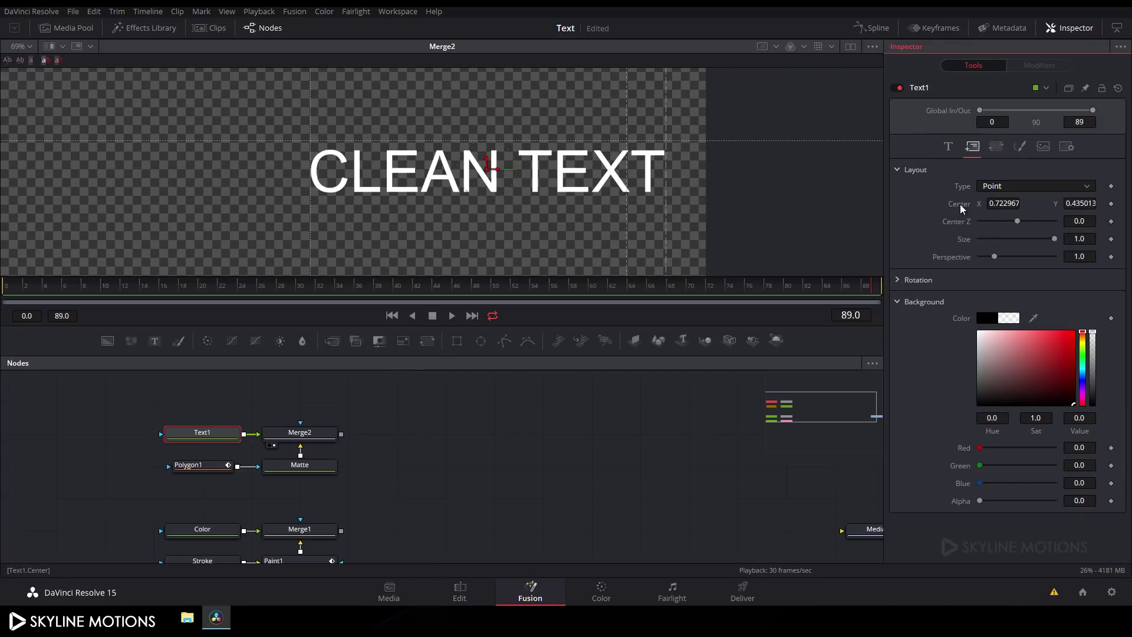
{"action": "right_click", "coordinate": [961, 204]}
{"action": "left_click", "coordinate": [971, 213]}
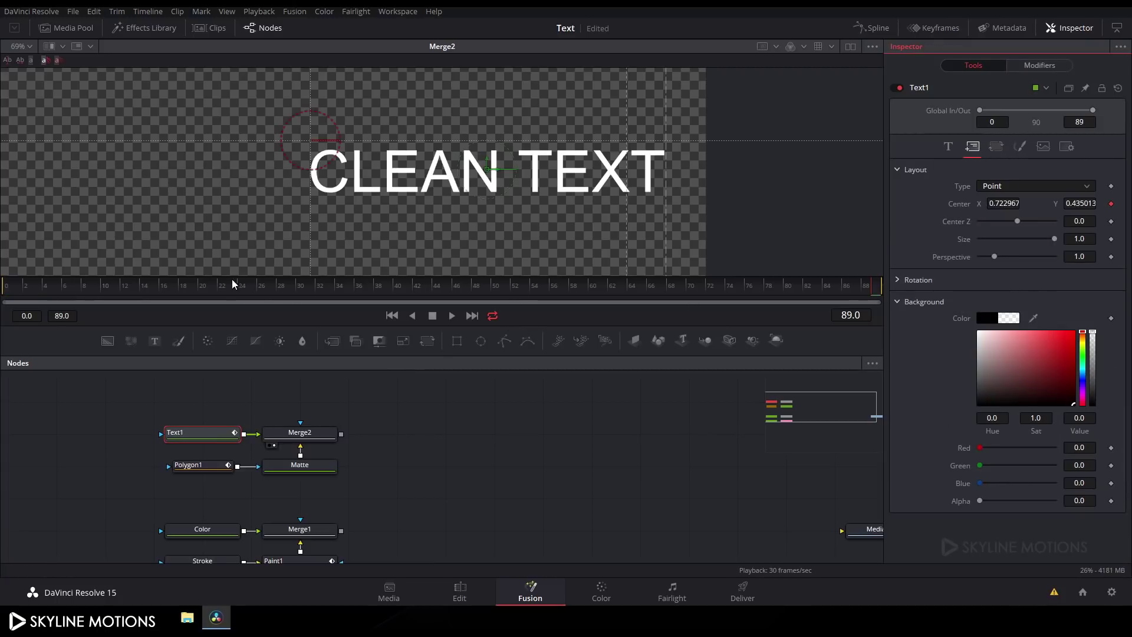
{"action": "left_click_drag", "start_coordinate": [192, 289], "coordinate": [3, 290]}
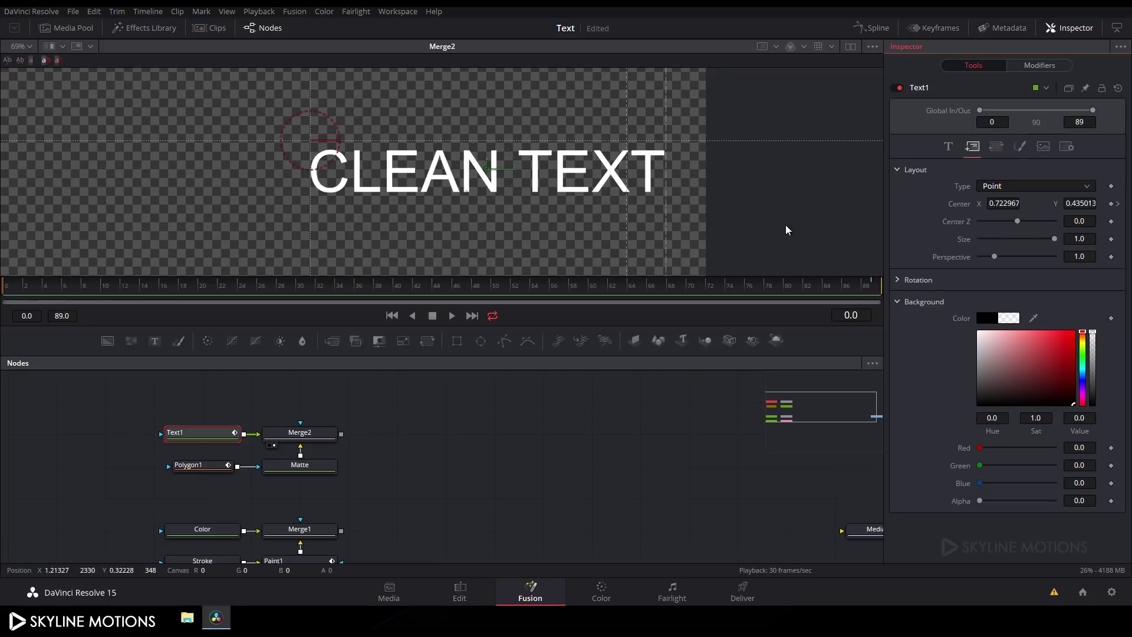
{"action": "left_click_drag", "start_coordinate": [495, 172], "coordinate": [85, 169]}
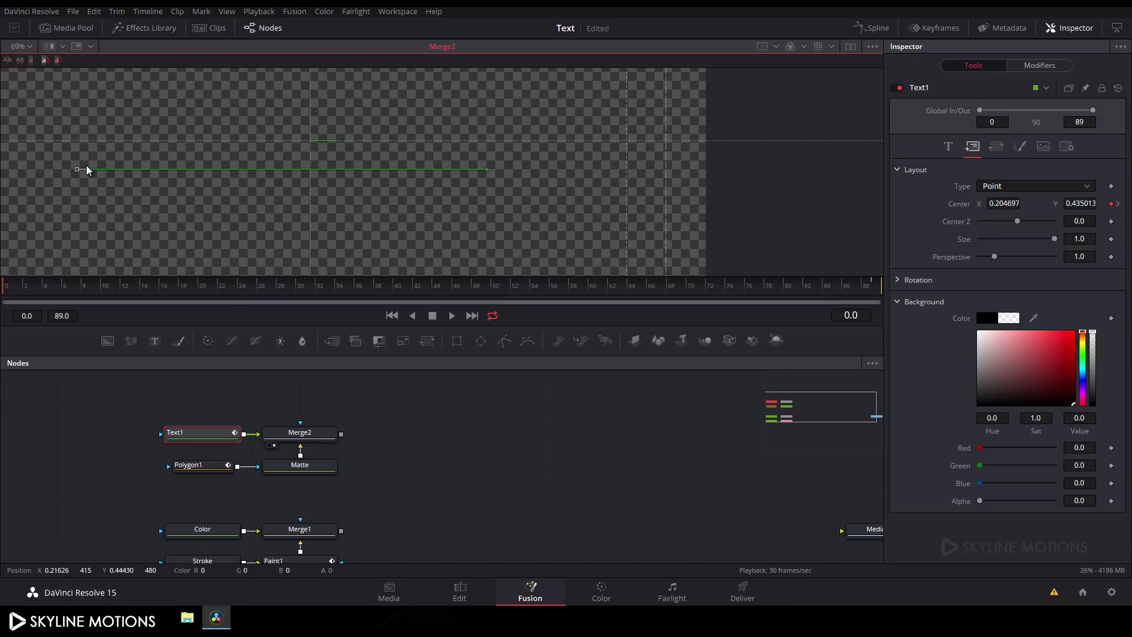
- Smooth Text1's Displacement spline, stretch the last keyframe's handle back to about frame 0, and scrub the text animation to frame 62
{"action": "left_click", "coordinate": [876, 27]}
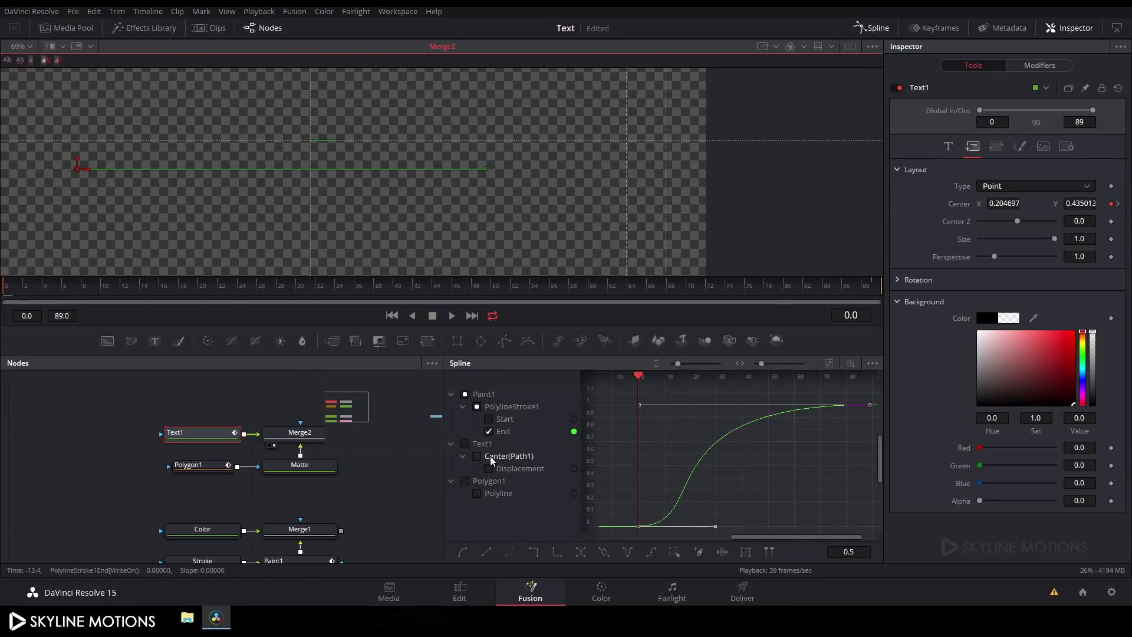
{"action": "left_click", "coordinate": [466, 445]}
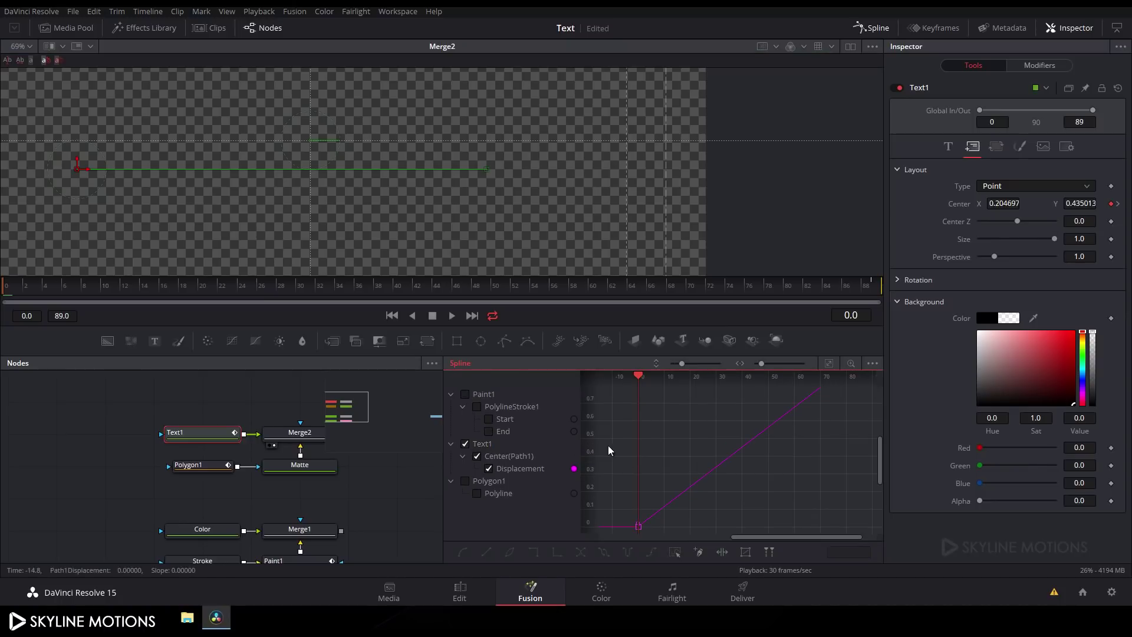
{"action": "left_click", "coordinate": [828, 364]}
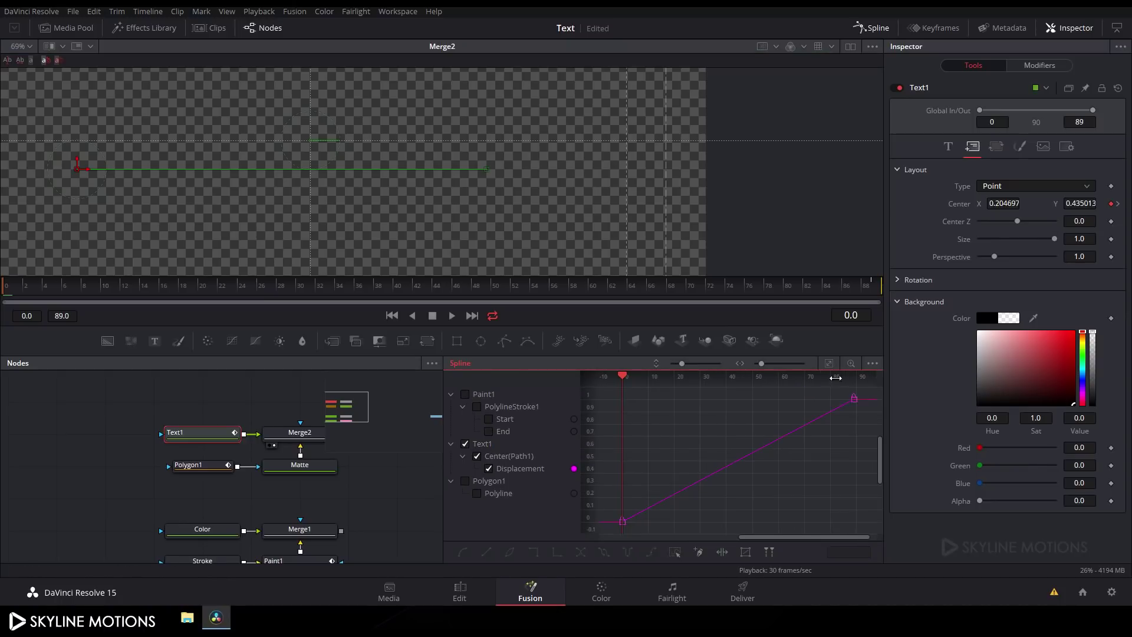
{"action": "left_click_drag", "start_coordinate": [872, 388], "coordinate": [624, 523]}
{"action": "key", "text": "s"}
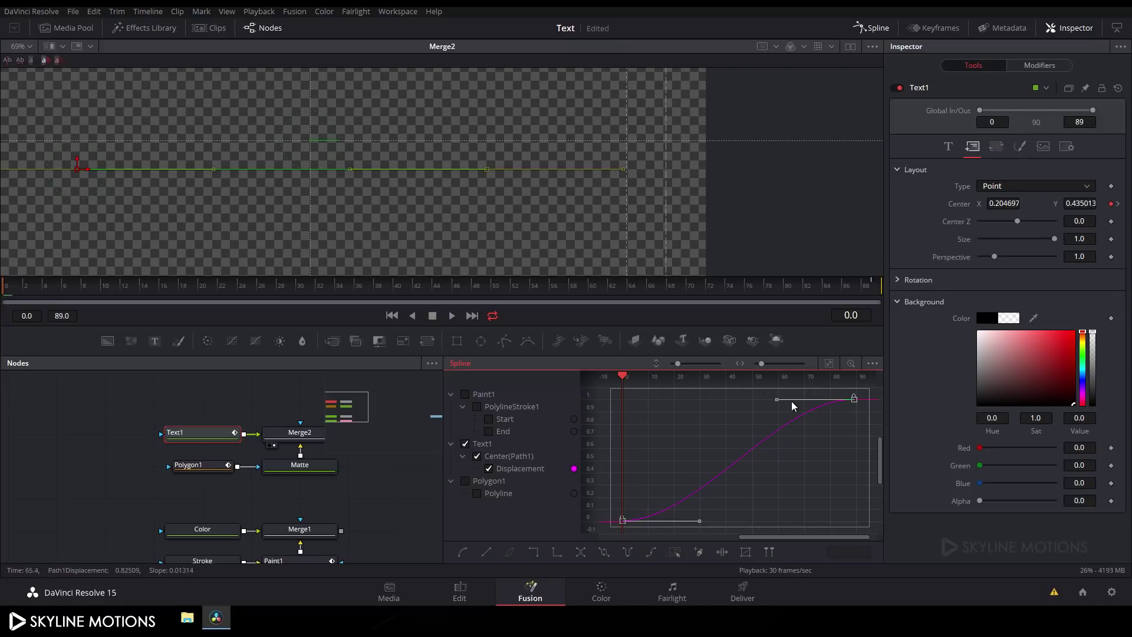
{"action": "left_click_drag", "start_coordinate": [776, 403], "coordinate": [623, 399]}
{"action": "left_click", "coordinate": [873, 30]}
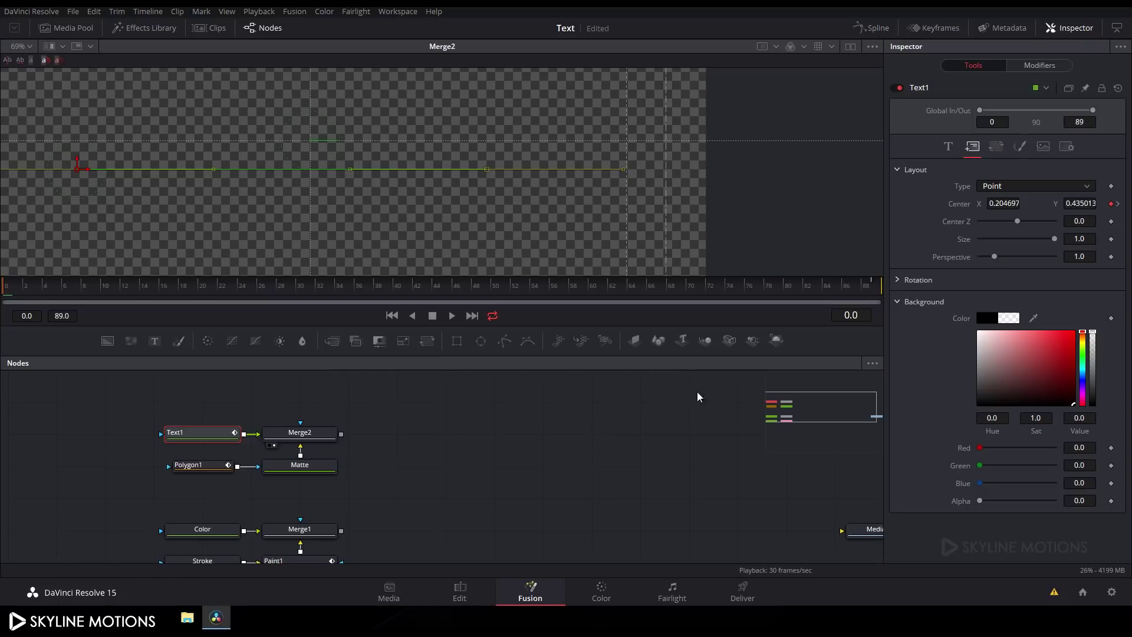
{"action": "left_click_drag", "start_coordinate": [48, 290], "coordinate": [614, 290]}
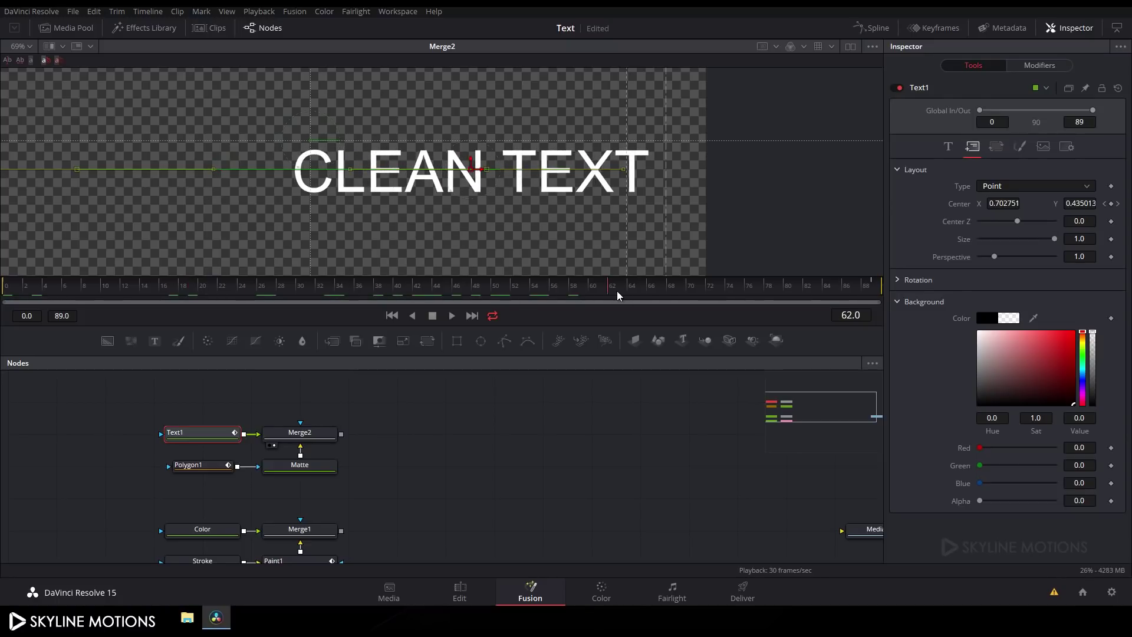
- Add a Merge node beside Merge2 with Merge1 as background and Merge2 as foreground, and view it
{"action": "left_click", "coordinate": [419, 457]}
{"action": "left_click", "coordinate": [419, 451]}
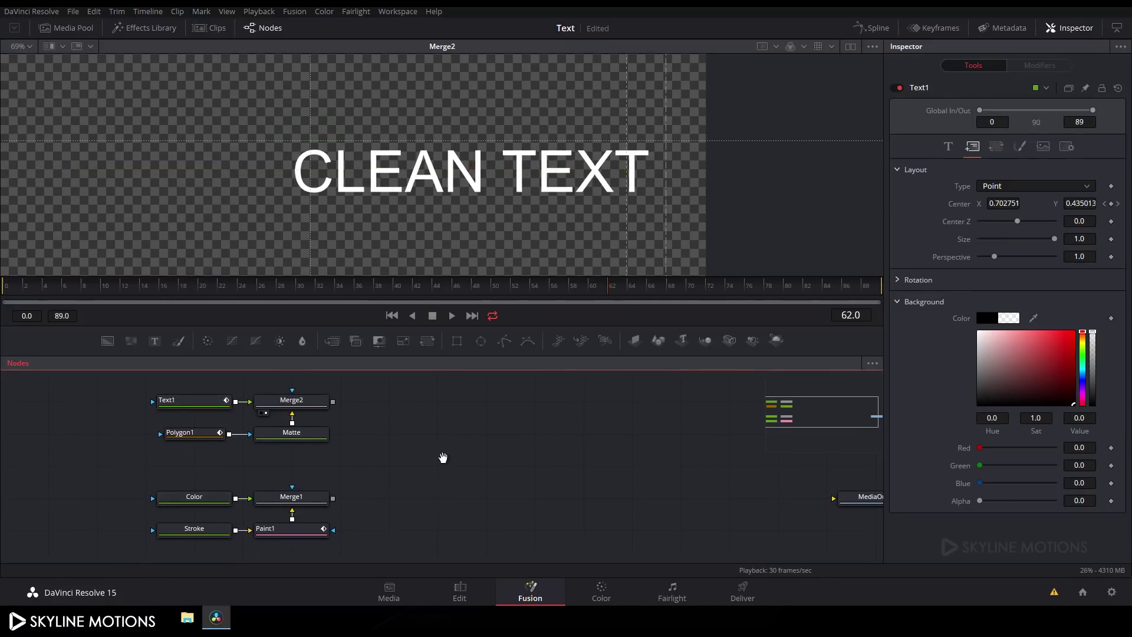
{"action": "left_click", "coordinate": [332, 341]}
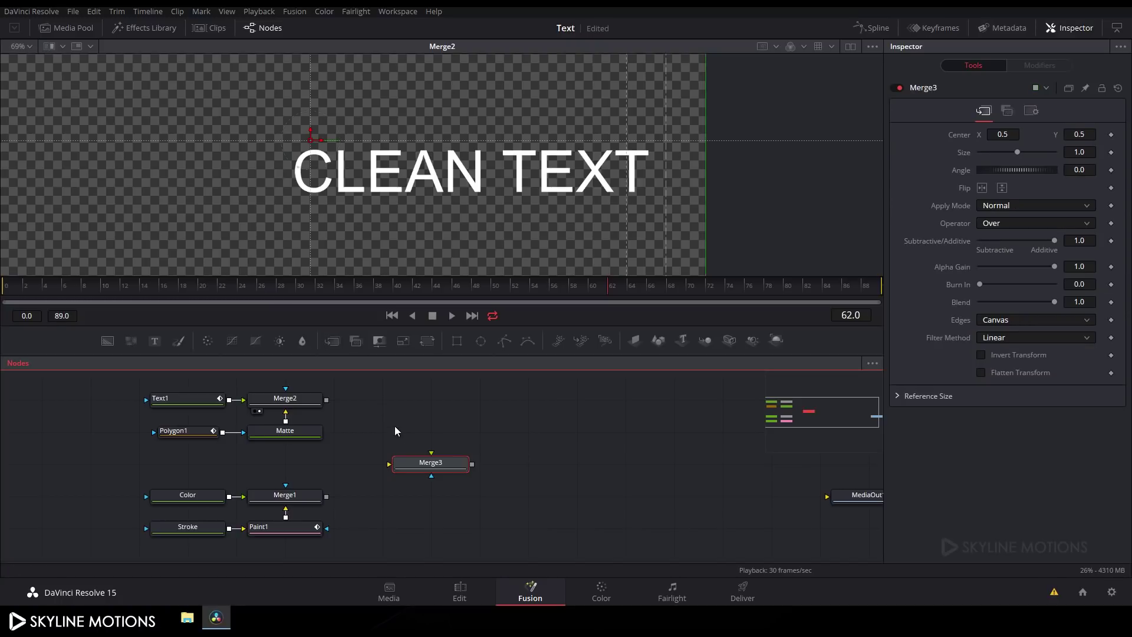
{"action": "mouse_move", "coordinate": [397, 462]}
{"action": "left_mouse_down"}
{"action": "mouse_move", "coordinate": [395, 430]}
{"action": "mouse_move", "coordinate": [342, 515]}
{"action": "mouse_move", "coordinate": [306, 504]}
{"action": "mouse_move", "coordinate": [324, 496]}
{"action": "left_mouse_up"}
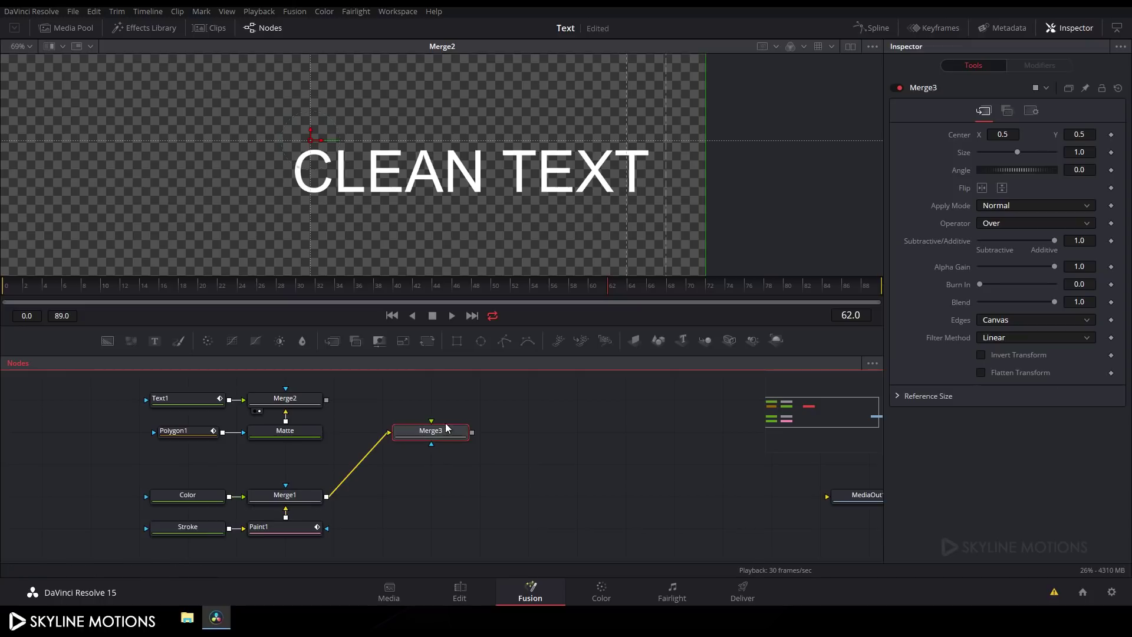
{"action": "left_click_drag", "start_coordinate": [431, 421], "coordinate": [386, 399]}
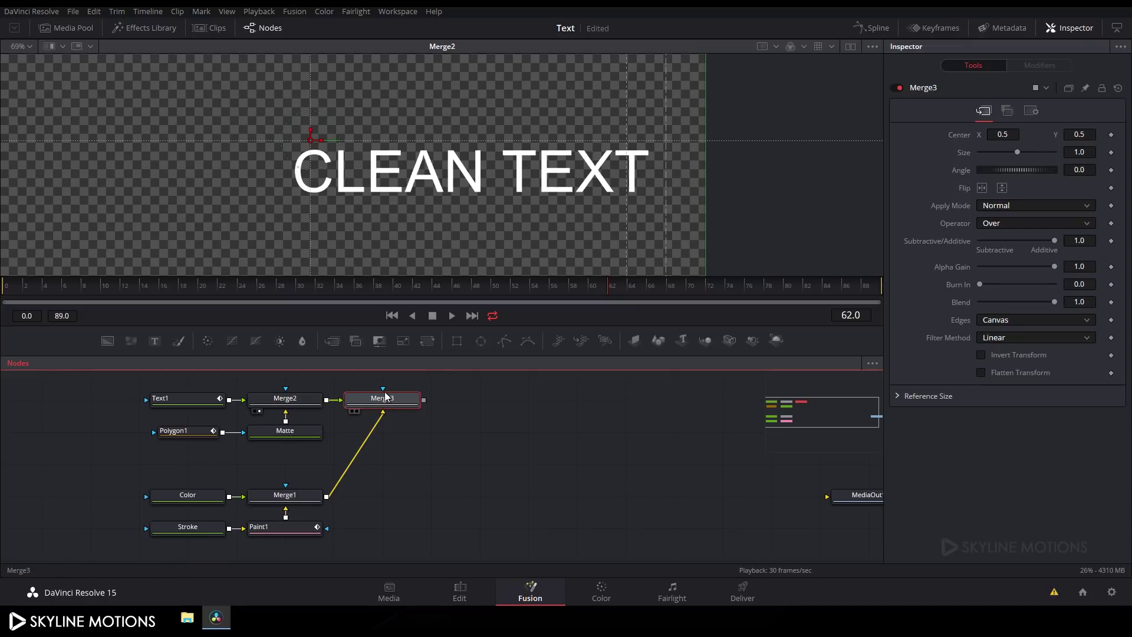
{"action": "key", "text": "1"}
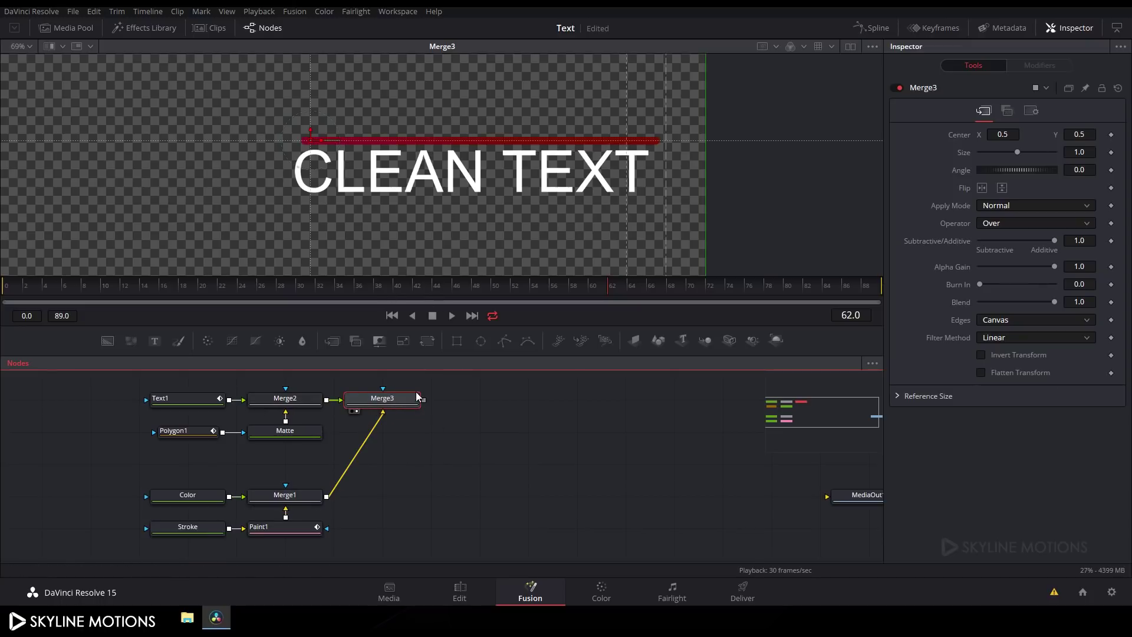
- Route the Merge1 connection at a right angle through a pipe router below Merge3, and scrub the combined animation to frame 79
{"action": "left_click", "coordinate": [354, 459], "text": "alt"}
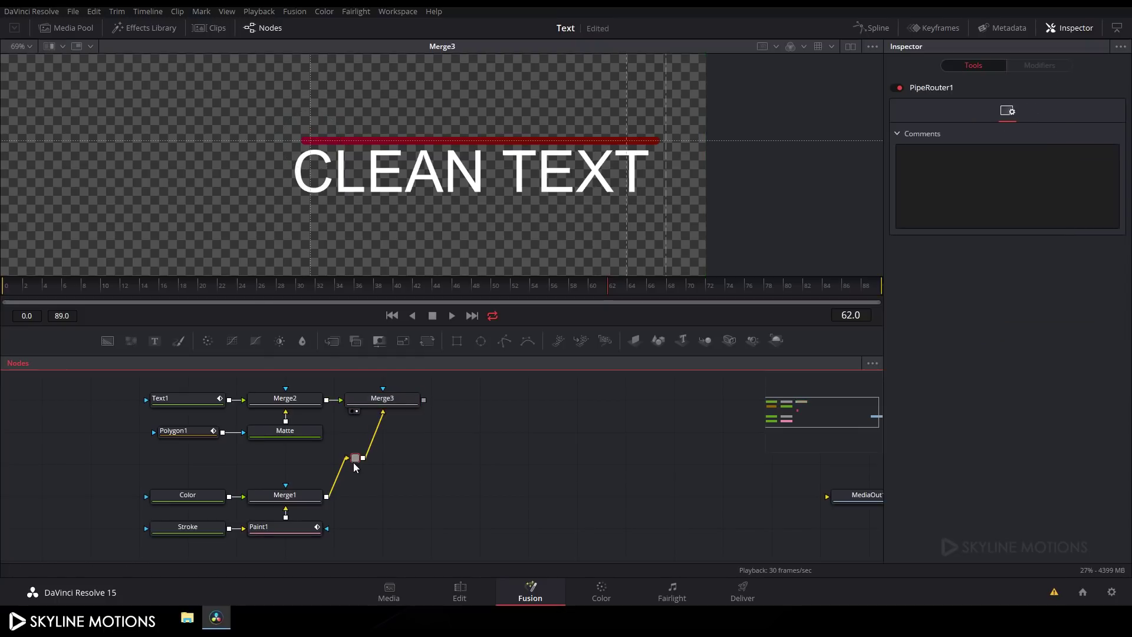
{"action": "left_click_drag", "start_coordinate": [352, 462], "coordinate": [381, 495]}
{"action": "left_click", "coordinate": [404, 494]}
{"action": "scroll", "coordinate": [450, 446], "scroll_direction": "up", "scroll_amount": 3}
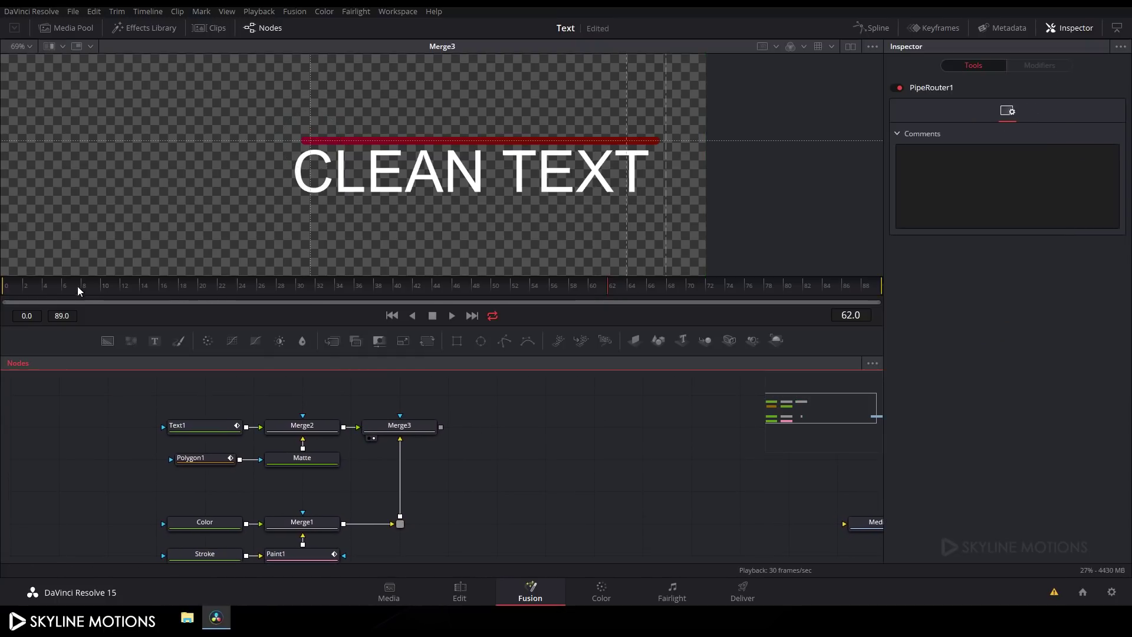
{"action": "left_click_drag", "start_coordinate": [76, 286], "coordinate": [783, 299]}
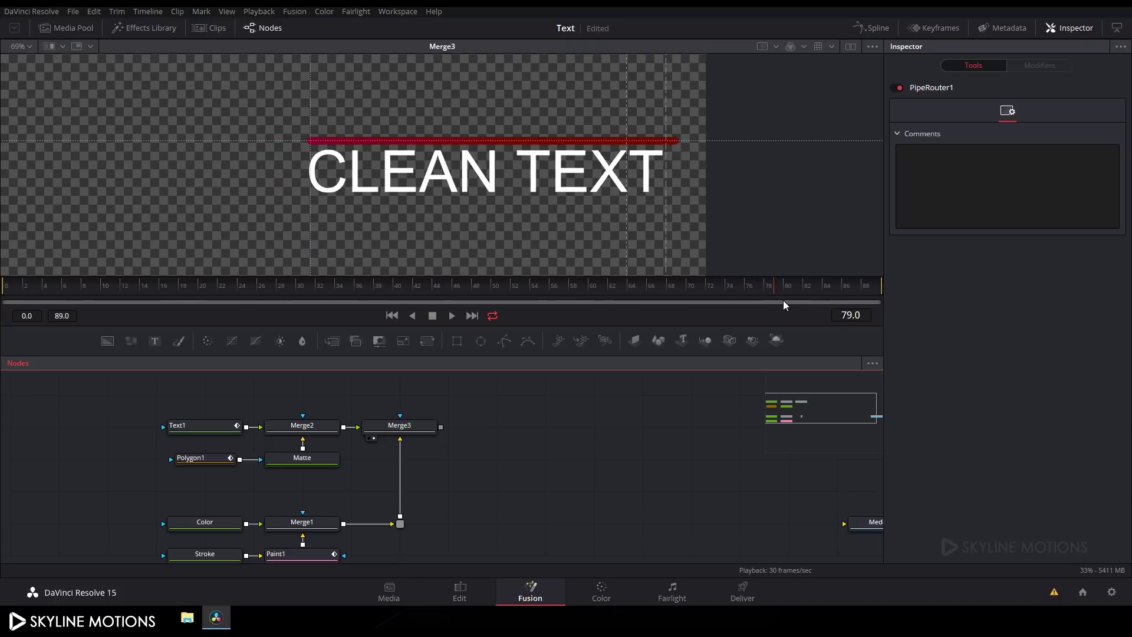
- Add a Text+ node above Text1, view it, and enter ANIMATION as its styled text
{"action": "scroll", "coordinate": [537, 468], "scroll_direction": "up", "scroll_amount": 2}
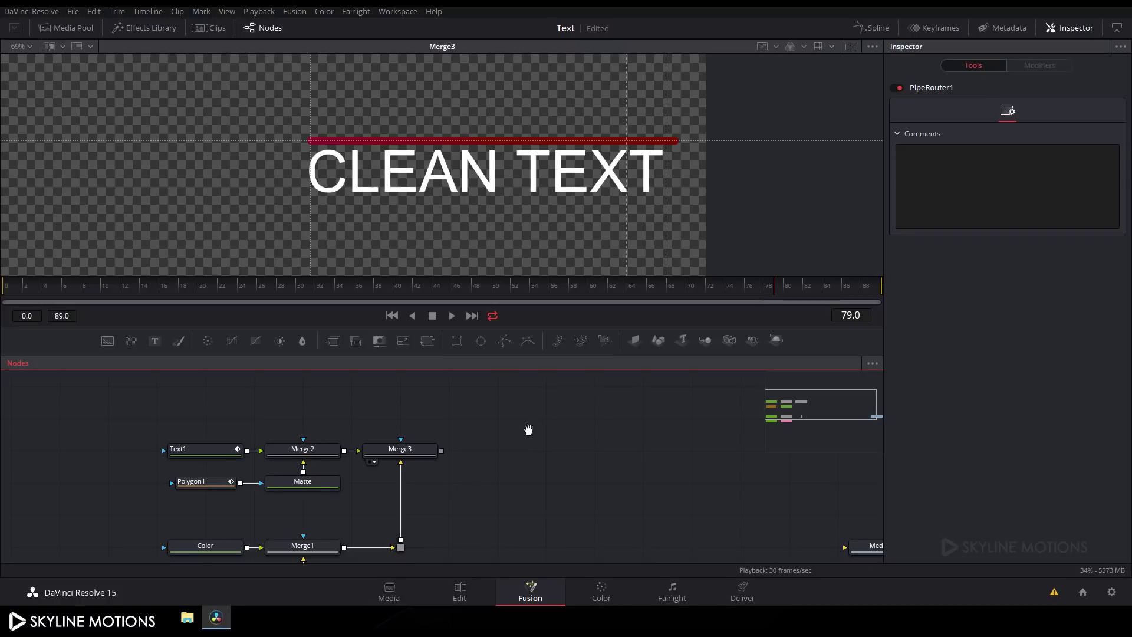
{"action": "scroll", "coordinate": [514, 442], "scroll_direction": "up", "scroll_amount": 2}
{"action": "left_click", "coordinate": [155, 341]}
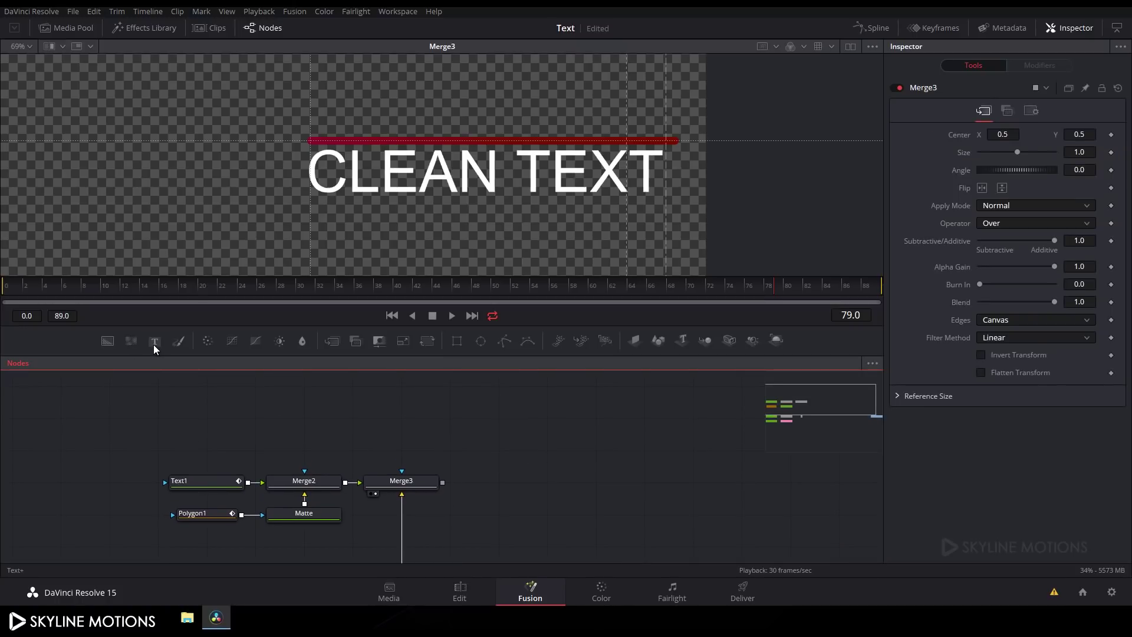
{"action": "left_click_drag", "start_coordinate": [483, 458], "coordinate": [256, 256]}
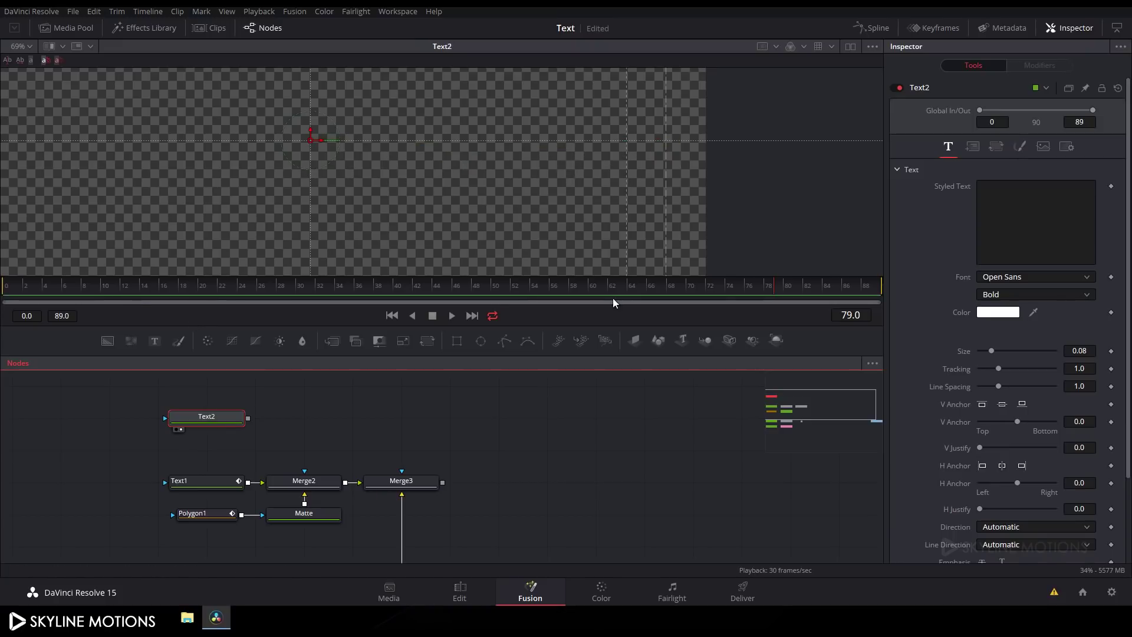
{"action": "left_click", "coordinate": [990, 194]}
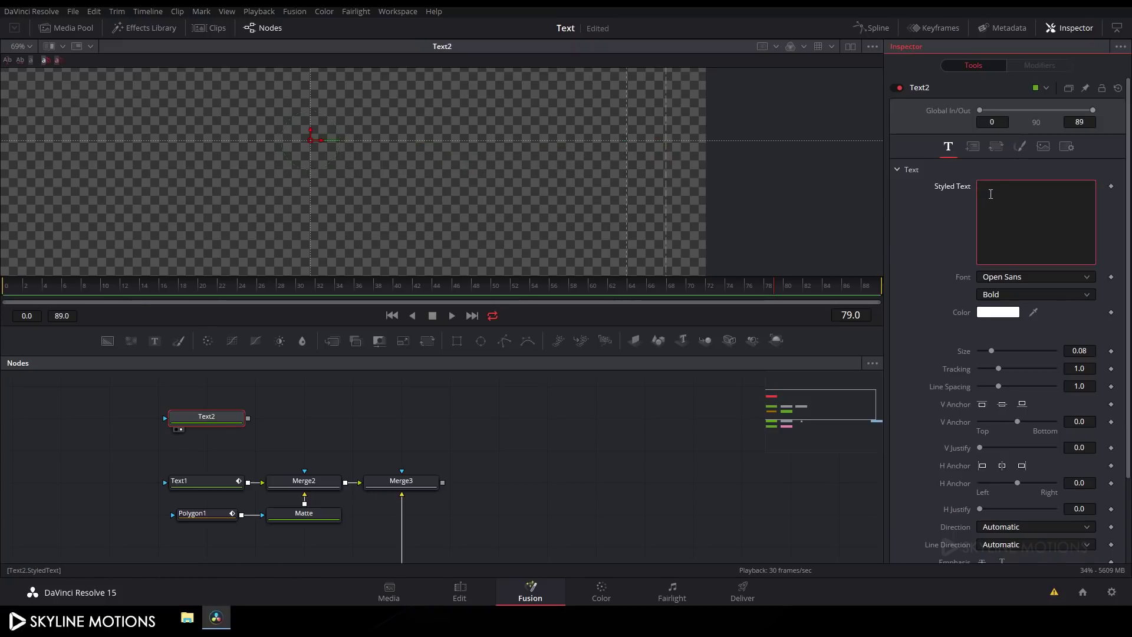
{"action": "type", "text": "ANIMATION"}
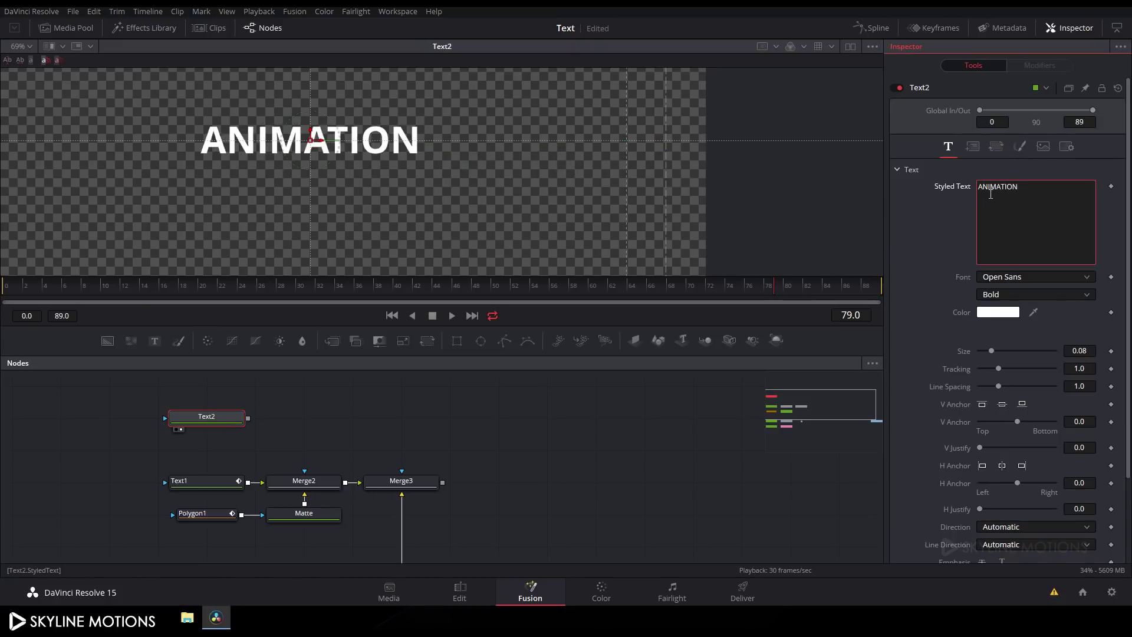
- Set the font of the ANIMATION text to Arial, keeping the Bold style
{"action": "left_click", "coordinate": [1031, 278]}
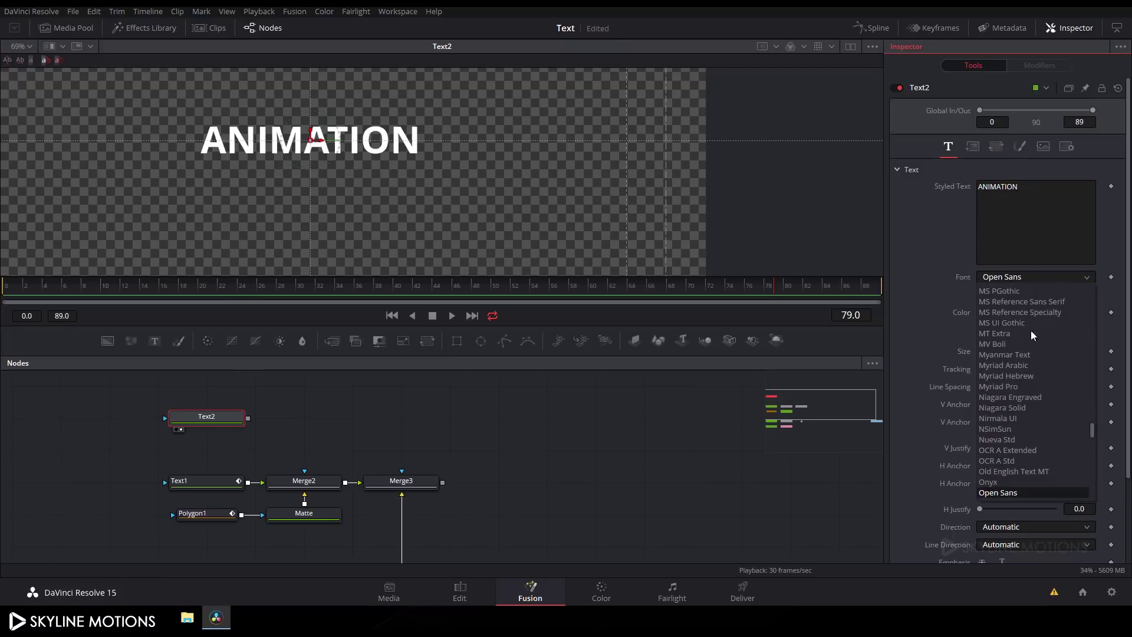
{"action": "scroll", "coordinate": [1024, 408], "scroll_direction": "up", "scroll_amount": 15}
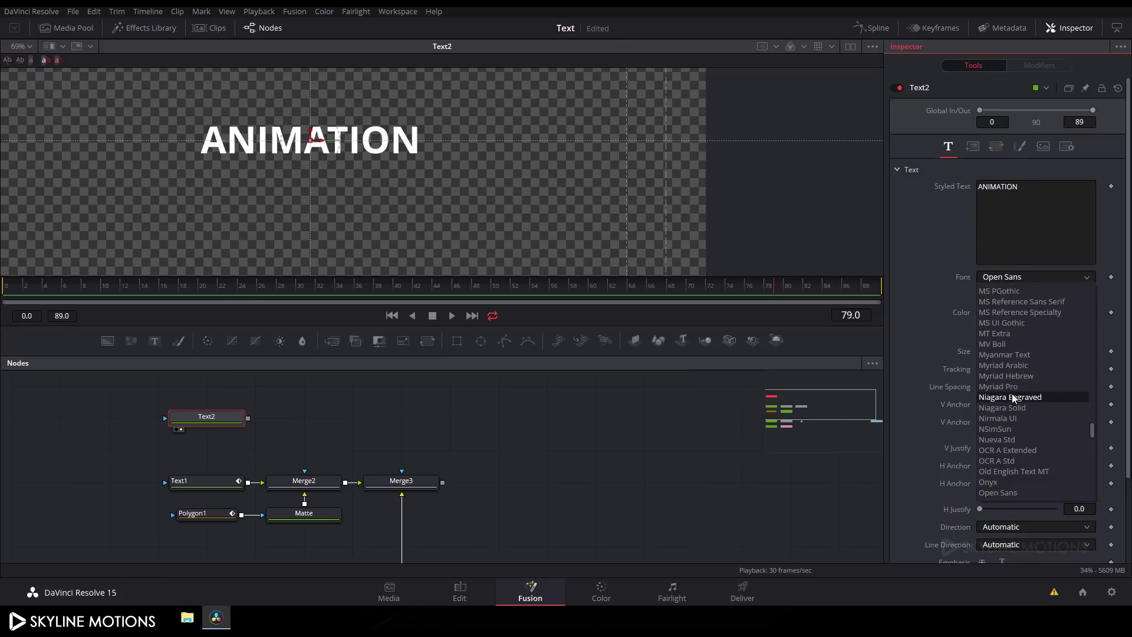
{"action": "left_click", "coordinate": [997, 493]}
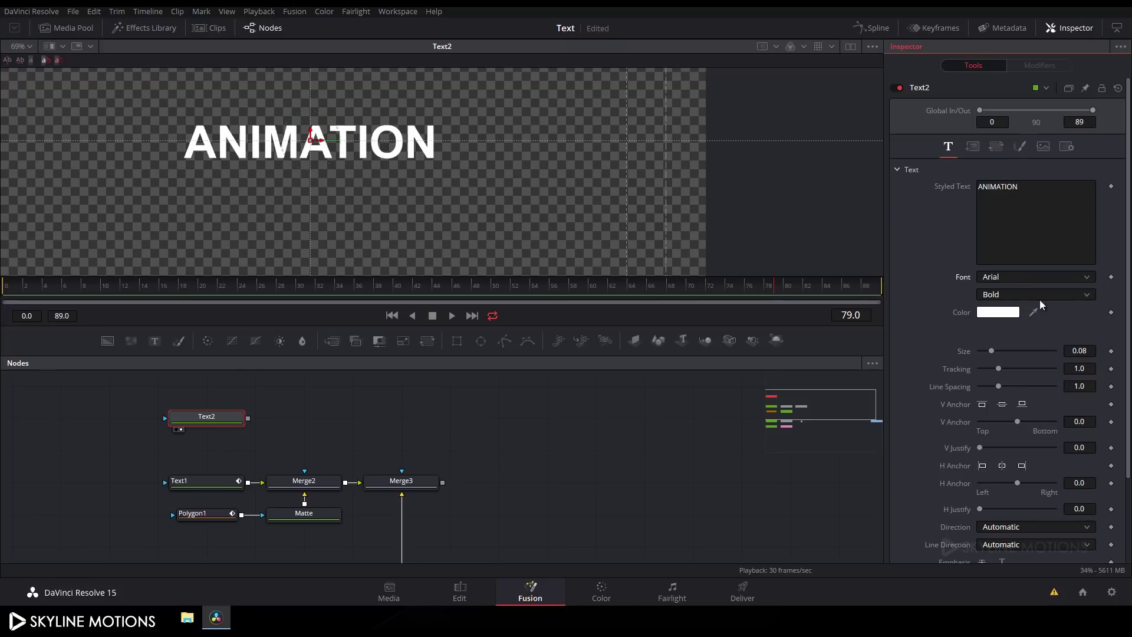
{"action": "left_click", "coordinate": [507, 453]}
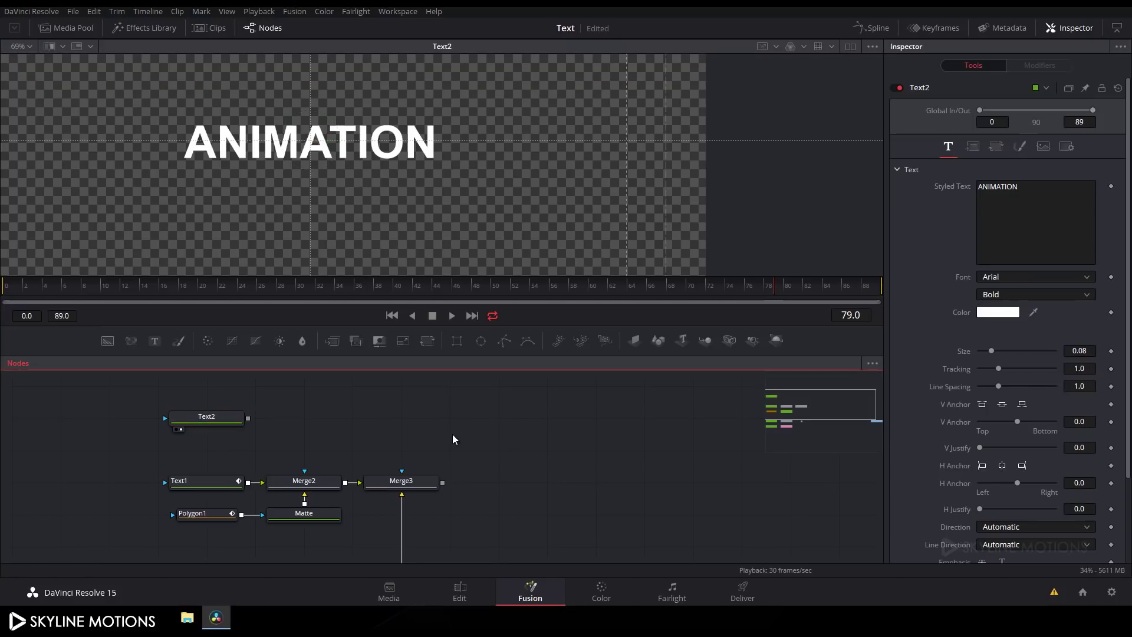
- Duplicate the Matte and Polygon1 nodes into the space between Text2 and Text1
{"action": "left_click_drag", "start_coordinate": [189, 534], "coordinate": [325, 515]}
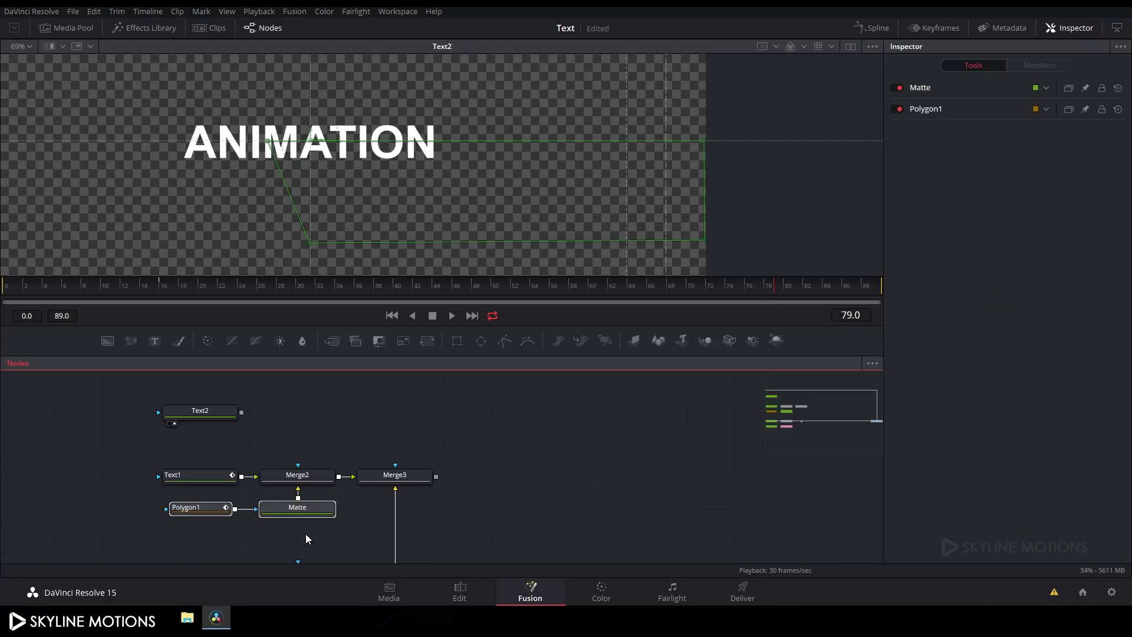
{"action": "left_click", "coordinate": [309, 434]}
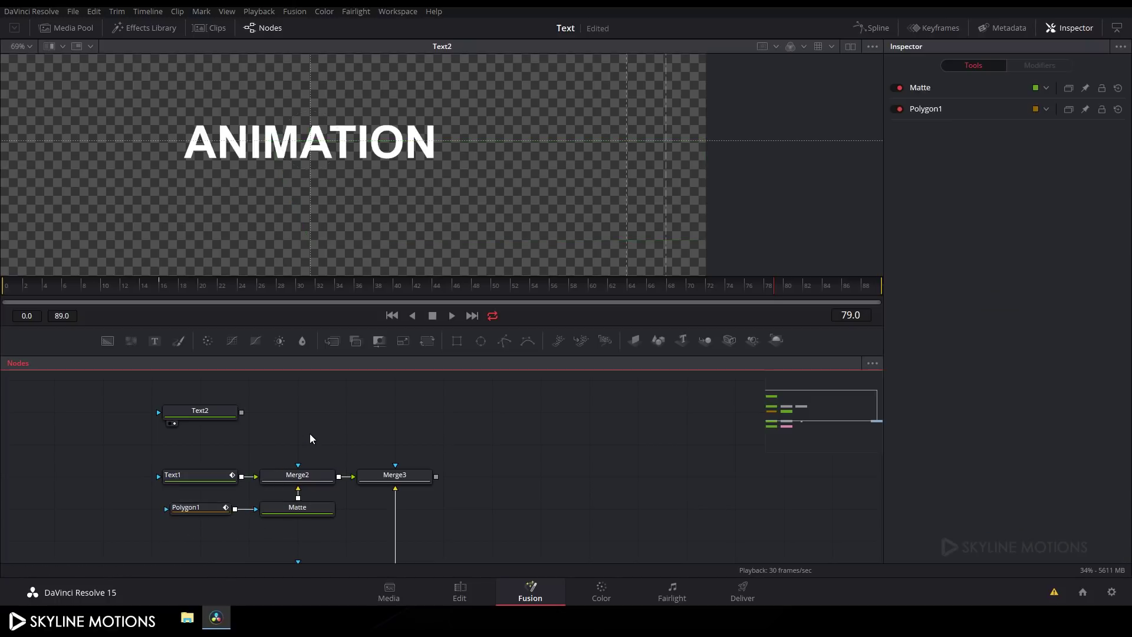
{"action": "key", "text": "ctrl+v"}
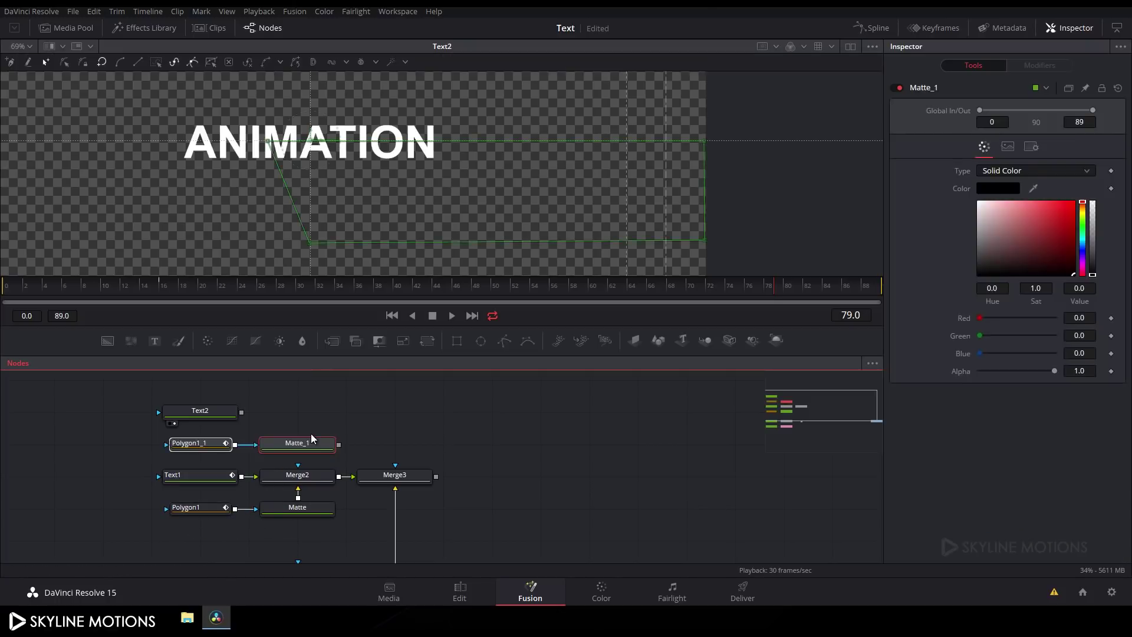
{"action": "left_click", "coordinate": [383, 427]}
- Remove the polyline shape animation from the Polygon1_1 and Polygon1 masks
{"action": "left_click", "coordinate": [196, 449]}
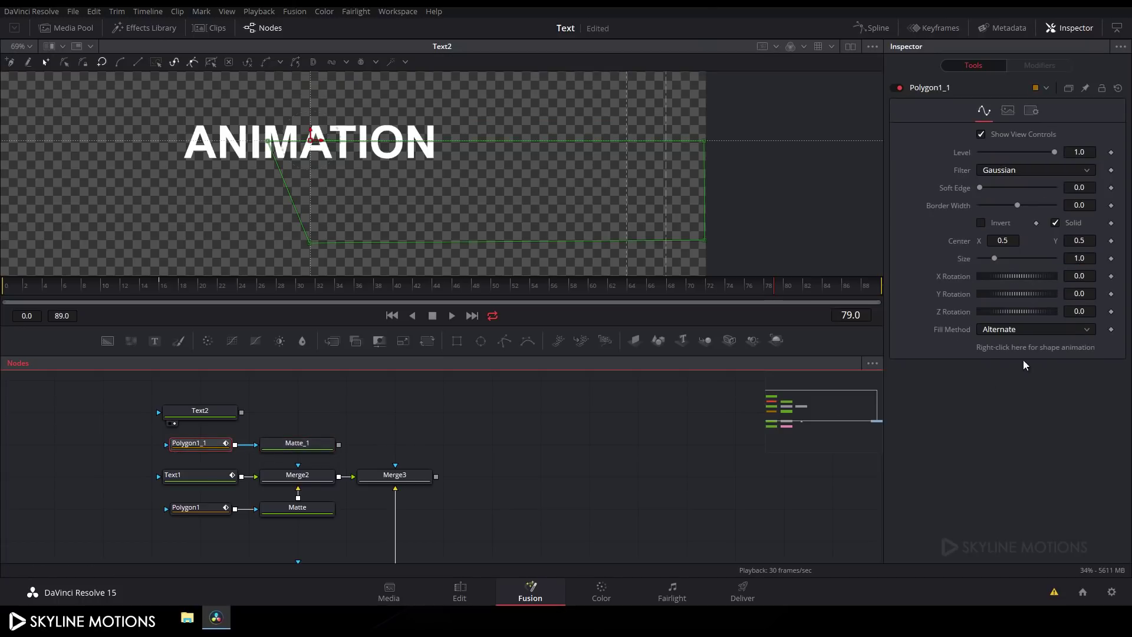
{"action": "right_click", "coordinate": [995, 347]}
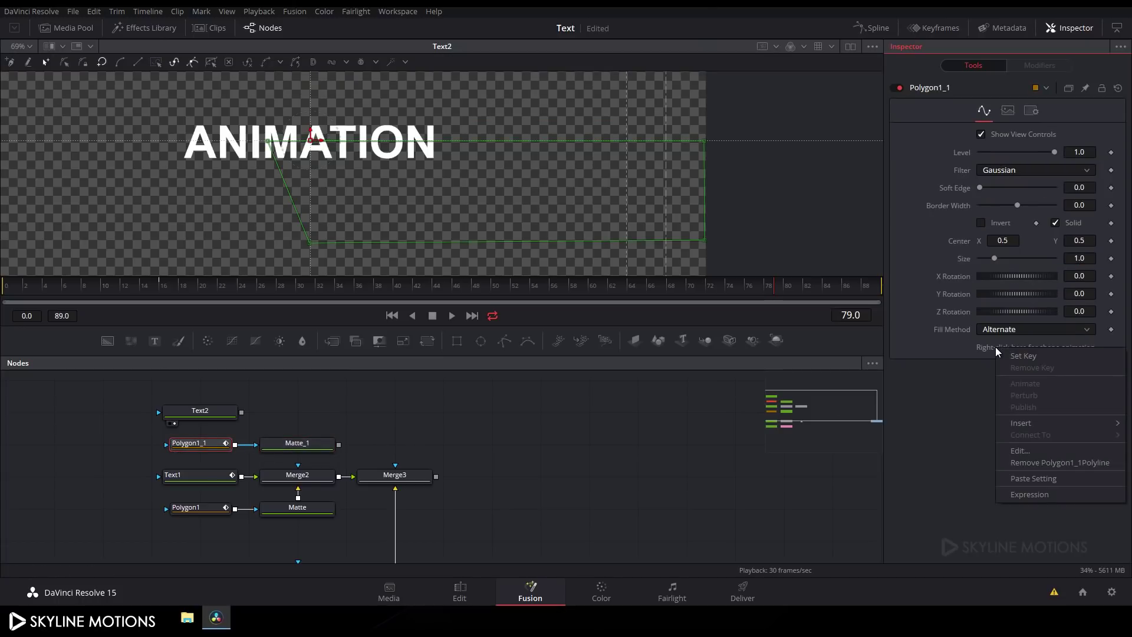
{"action": "left_click", "coordinate": [1028, 462]}
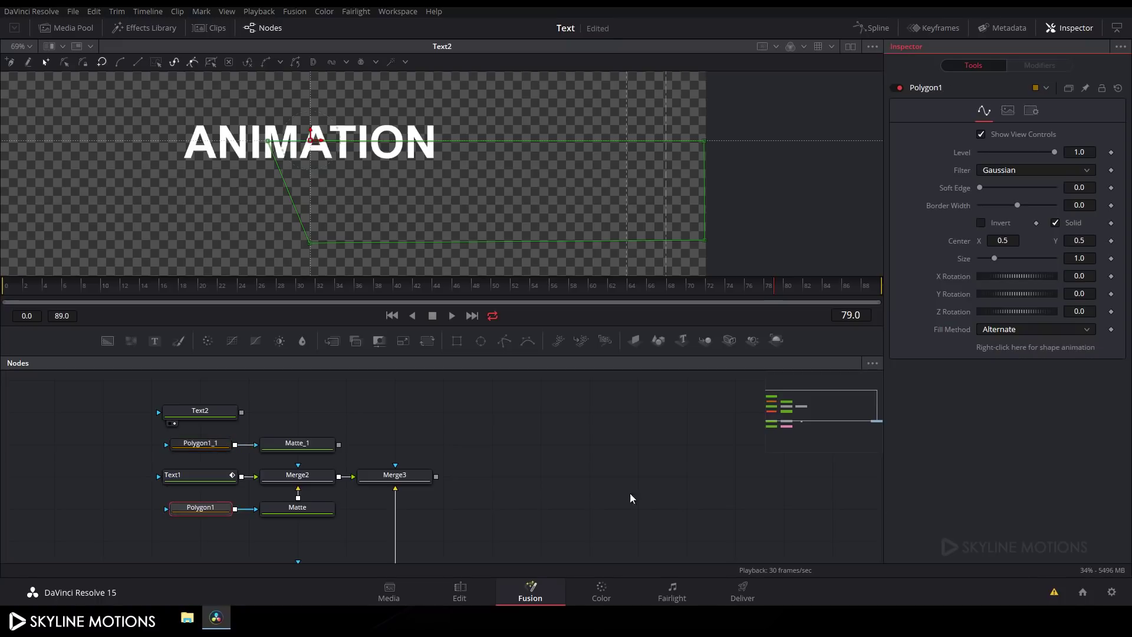
{"action": "left_click", "coordinate": [560, 473]}
- Move the Text2, Polygon1_1 and Matte_1 nodes up together, leaving a gap above the Text1 row
{"action": "scroll", "coordinate": [295, 428], "scroll_direction": "up", "scroll_amount": 1}
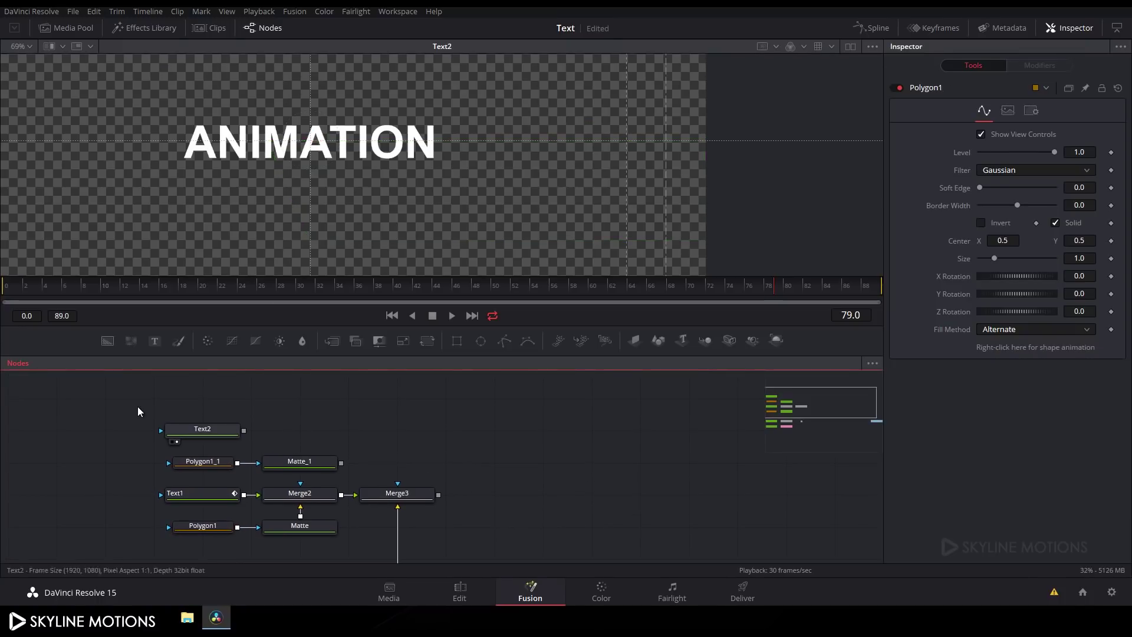
{"action": "left_click_drag", "start_coordinate": [139, 394], "coordinate": [315, 449]}
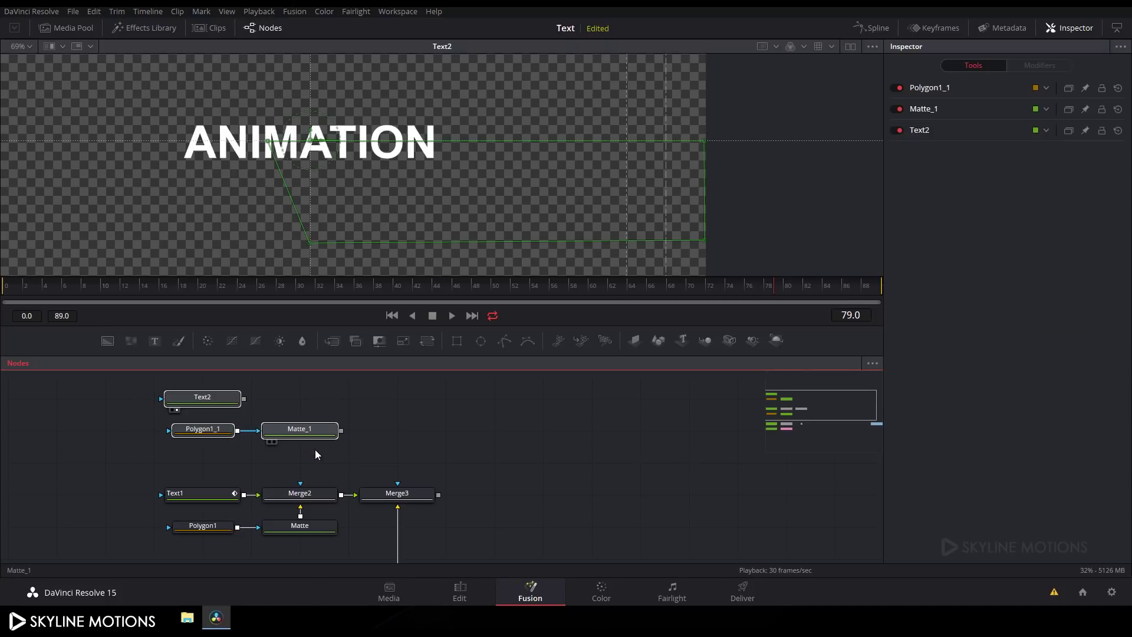
{"action": "scroll", "coordinate": [406, 461], "scroll_direction": "up", "scroll_amount": 2}
{"action": "left_click", "coordinate": [405, 461]}
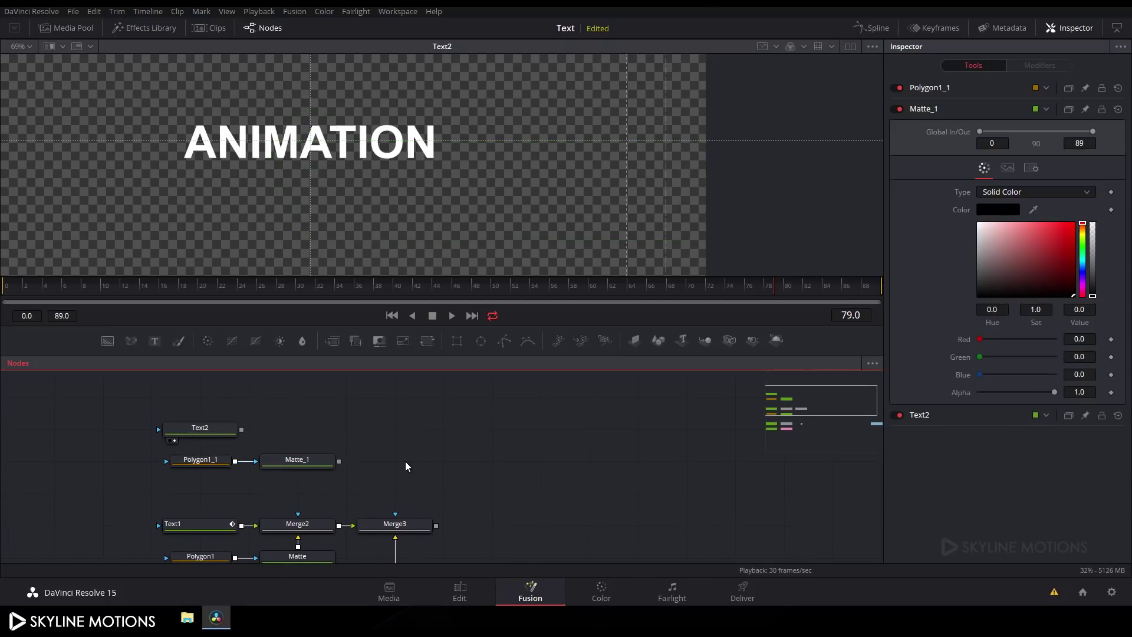
- Add a Merge node with Matte_1 as background and Text2 as foreground, and view it
{"action": "left_click", "coordinate": [332, 340]}
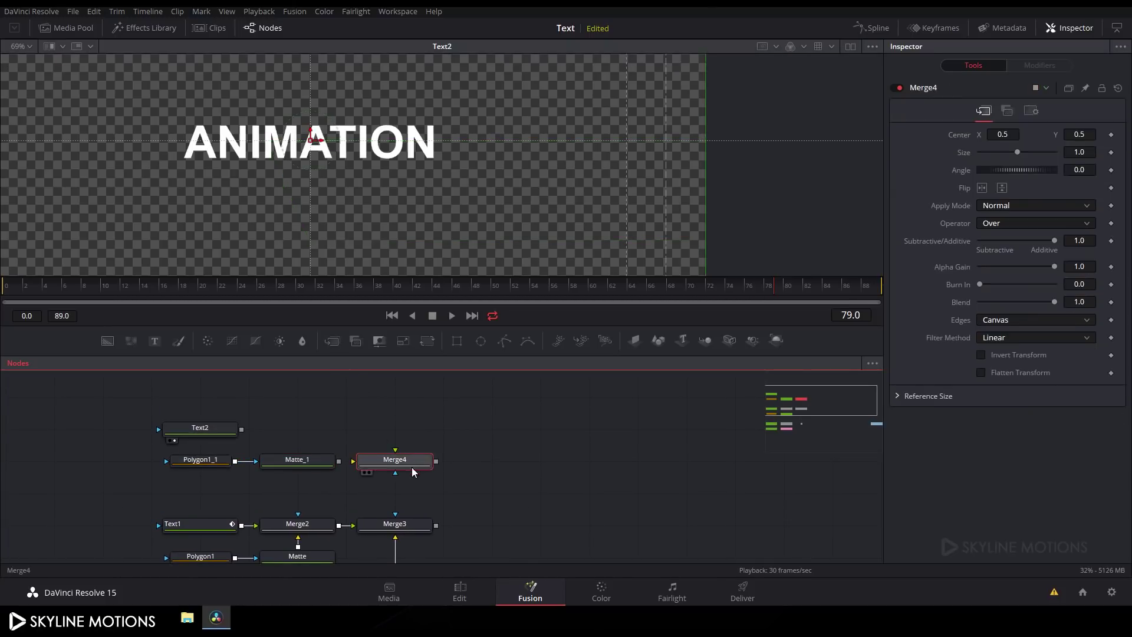
{"action": "left_click_drag", "start_coordinate": [390, 461], "coordinate": [306, 460]}
{"action": "left_click_drag", "start_coordinate": [395, 419], "coordinate": [242, 429]}
{"action": "key", "text": "1"}
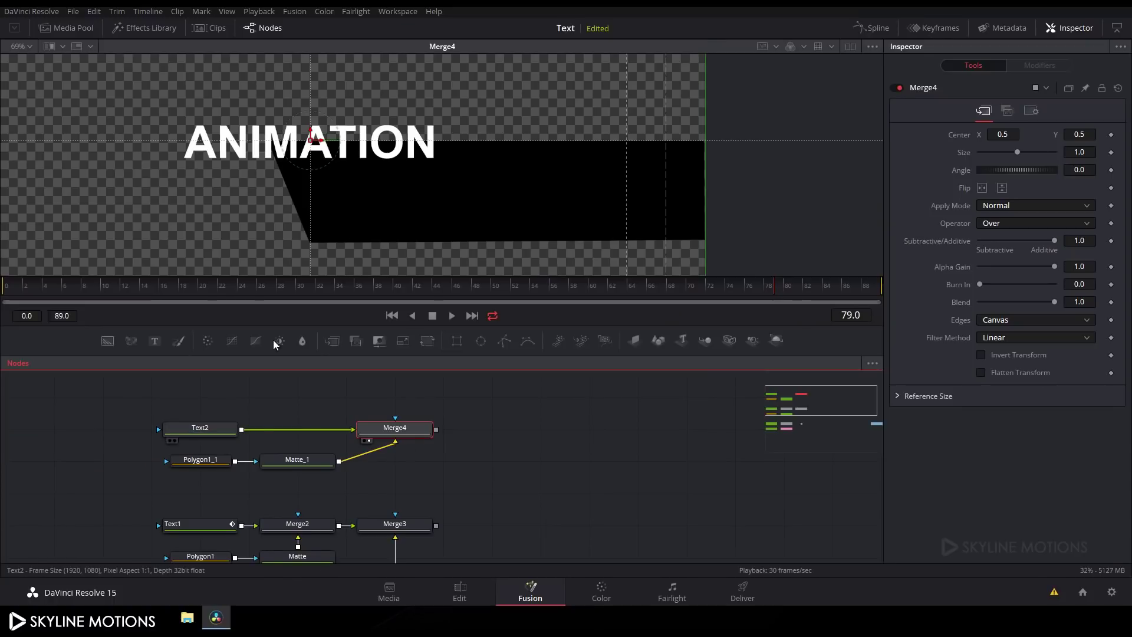
- Move the ANIMATION text inside the matte to about X 0.67, Y 0.32, and set Merge4's operator to In, placing the node above Matte_1
{"action": "left_click", "coordinate": [185, 430]}
{"action": "left_click_drag", "start_coordinate": [311, 135], "coordinate": [450, 221]}
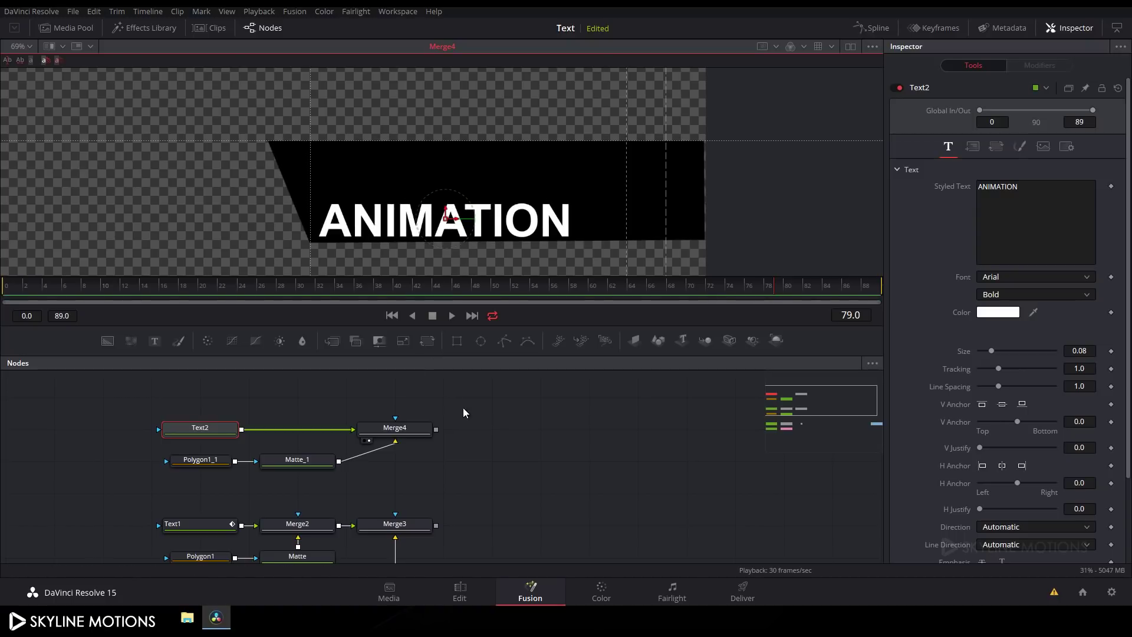
{"action": "left_click", "coordinate": [387, 434]}
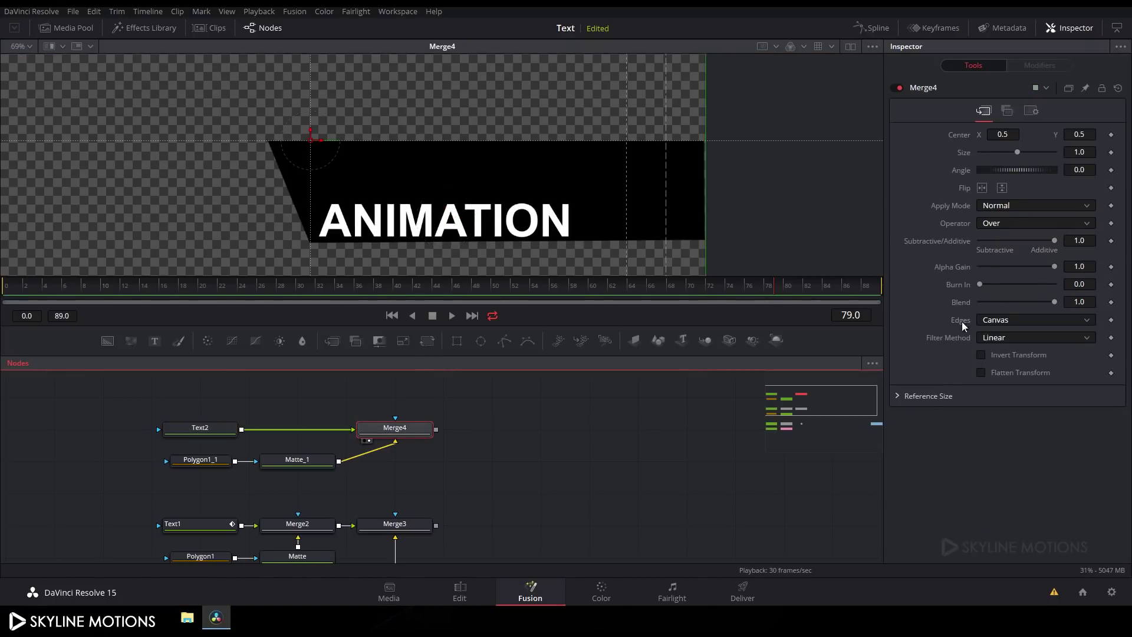
{"action": "left_click", "coordinate": [1003, 225]}
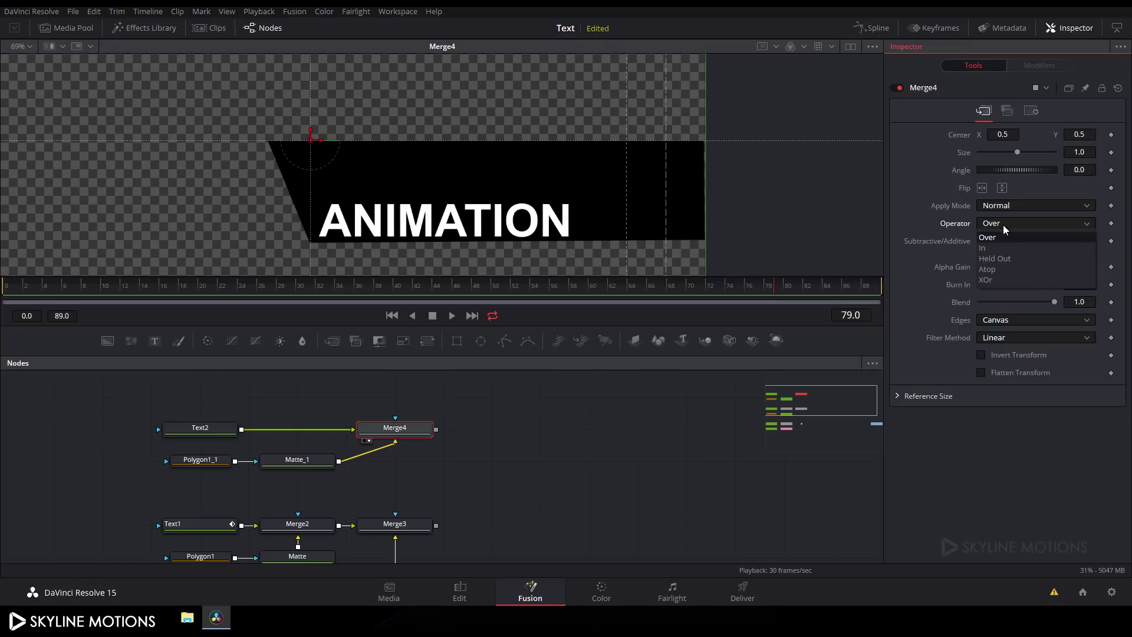
{"action": "left_click", "coordinate": [994, 247]}
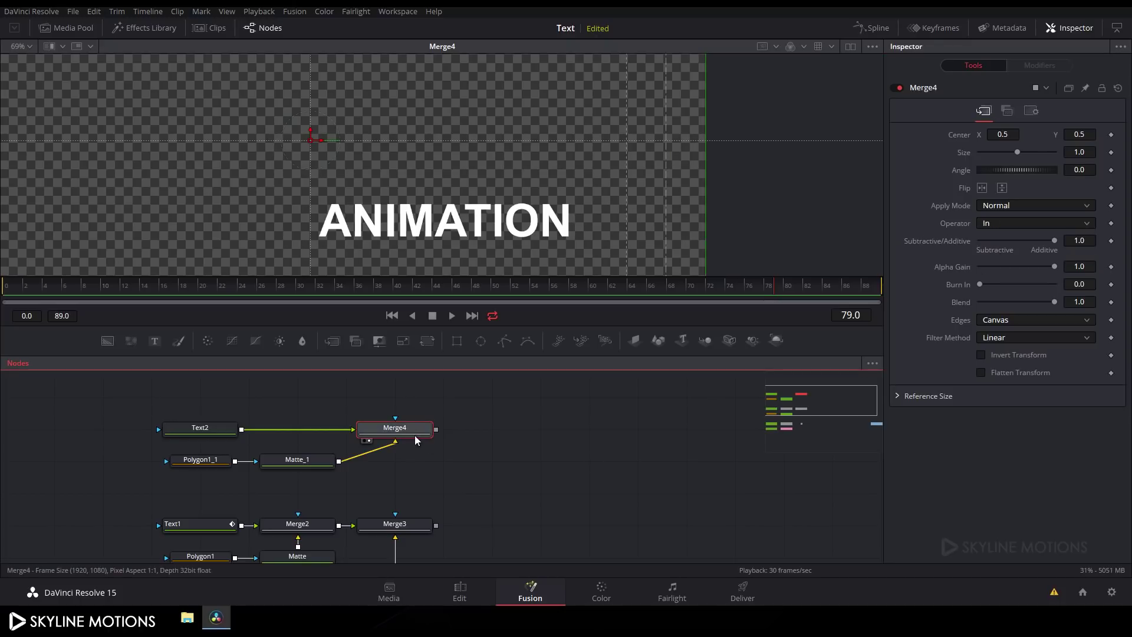
{"action": "left_click_drag", "start_coordinate": [373, 429], "coordinate": [271, 429]}
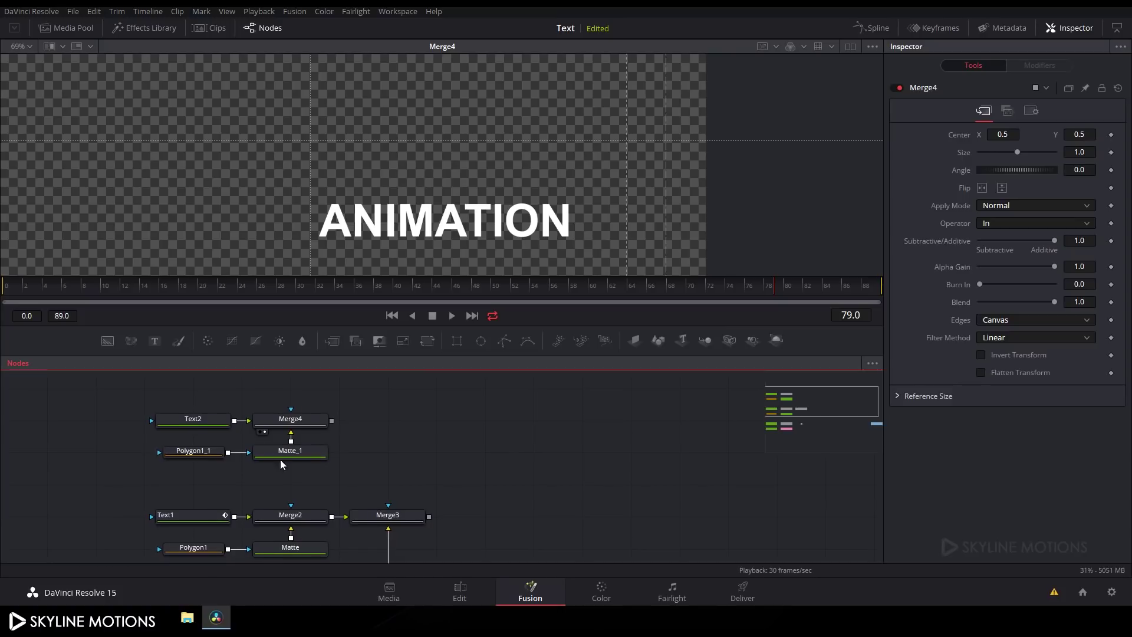
- Add a Merge above Merge3 with Merge3 as background and Merge4 as foreground, view it, and scrub the combined animation to frame 64
{"action": "left_click", "coordinate": [339, 342]}
{"action": "left_click_drag", "start_coordinate": [384, 440], "coordinate": [377, 498]}
{"action": "left_click_drag", "start_coordinate": [429, 423], "coordinate": [283, 402]}
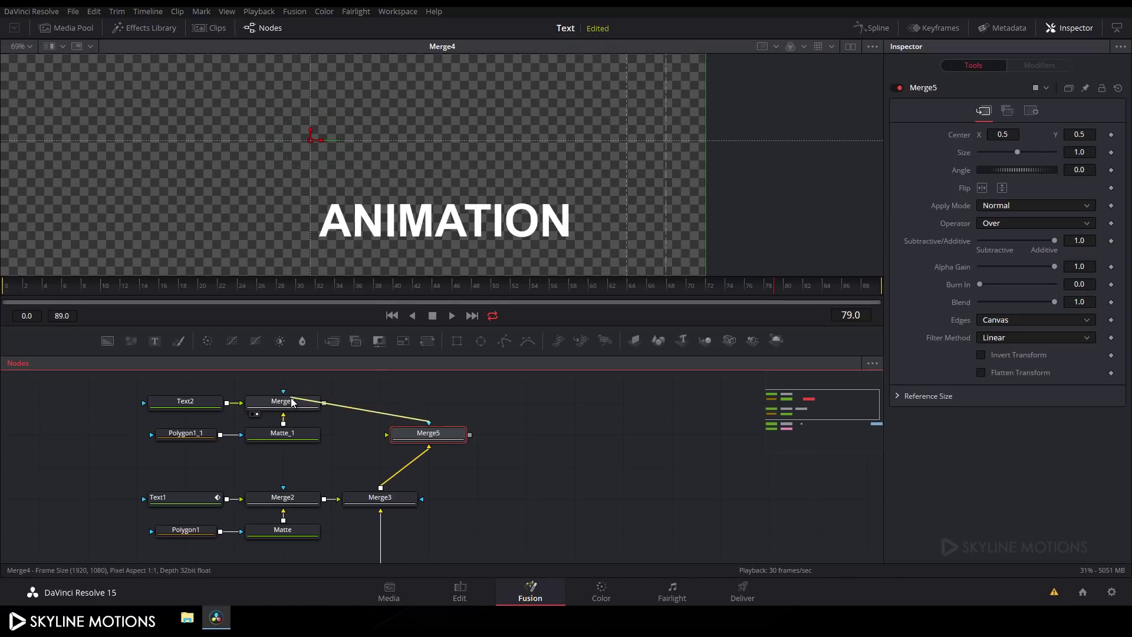
{"action": "left_click_drag", "start_coordinate": [410, 435], "coordinate": [365, 392]}
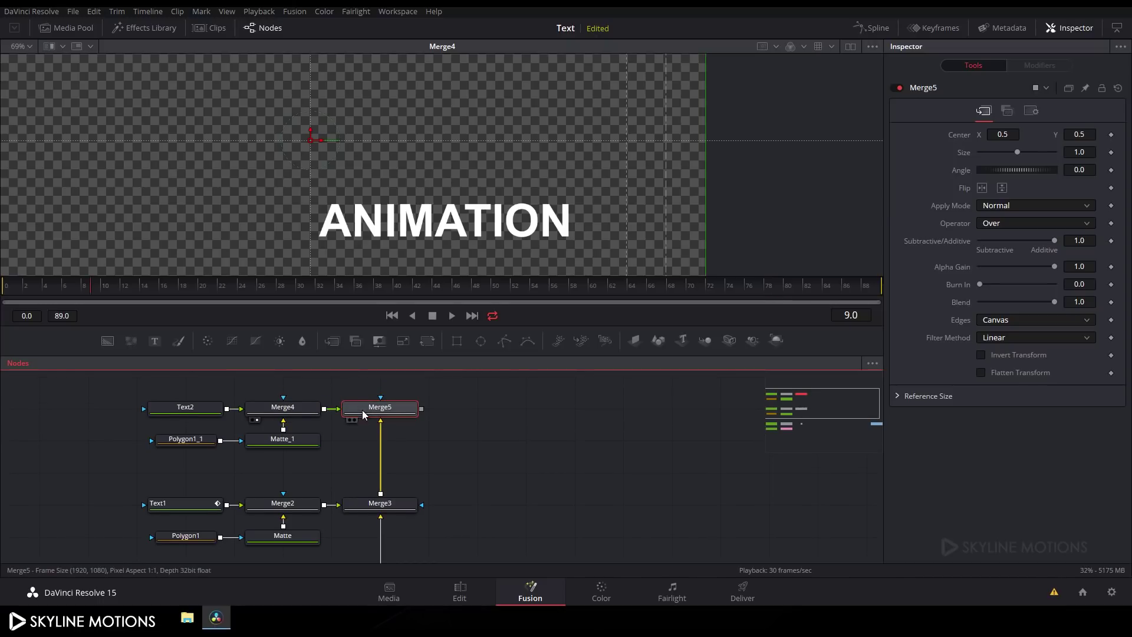
{"action": "left_click_drag", "start_coordinate": [362, 409], "coordinate": [451, 145]}
{"action": "left_click_drag", "start_coordinate": [475, 293], "coordinate": [630, 287]}
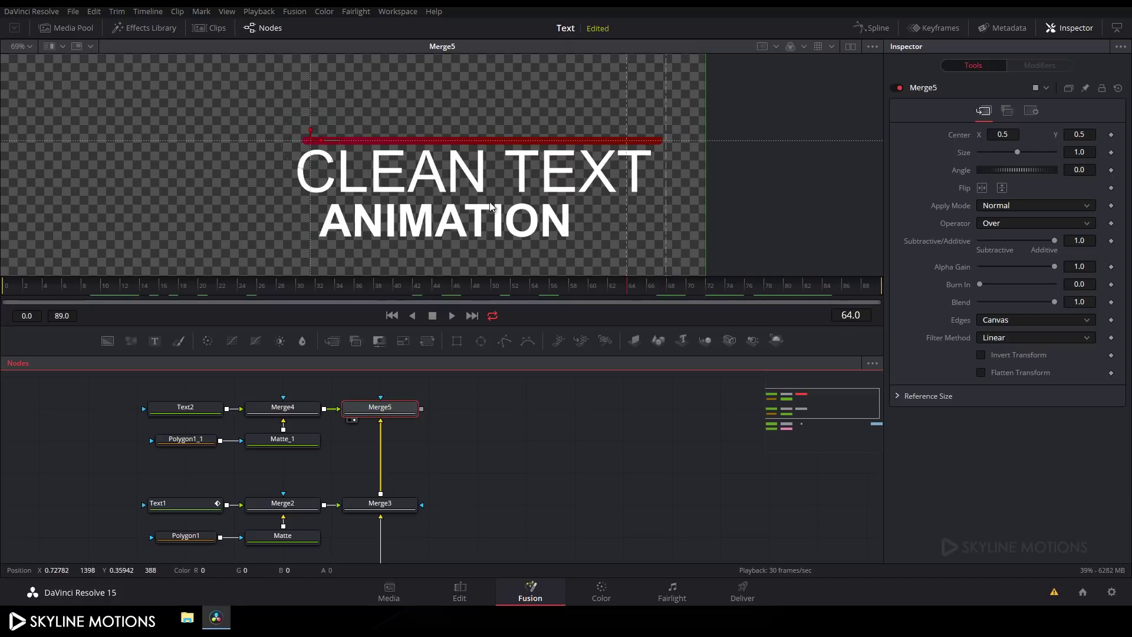
- Animate Text2's Center with a path keyed at frame 89, and move the text to about X 0.197, Y 0.324 at frame 0
{"action": "left_click", "coordinate": [182, 407]}
{"action": "left_click_drag", "start_coordinate": [628, 285], "coordinate": [950, 286]}
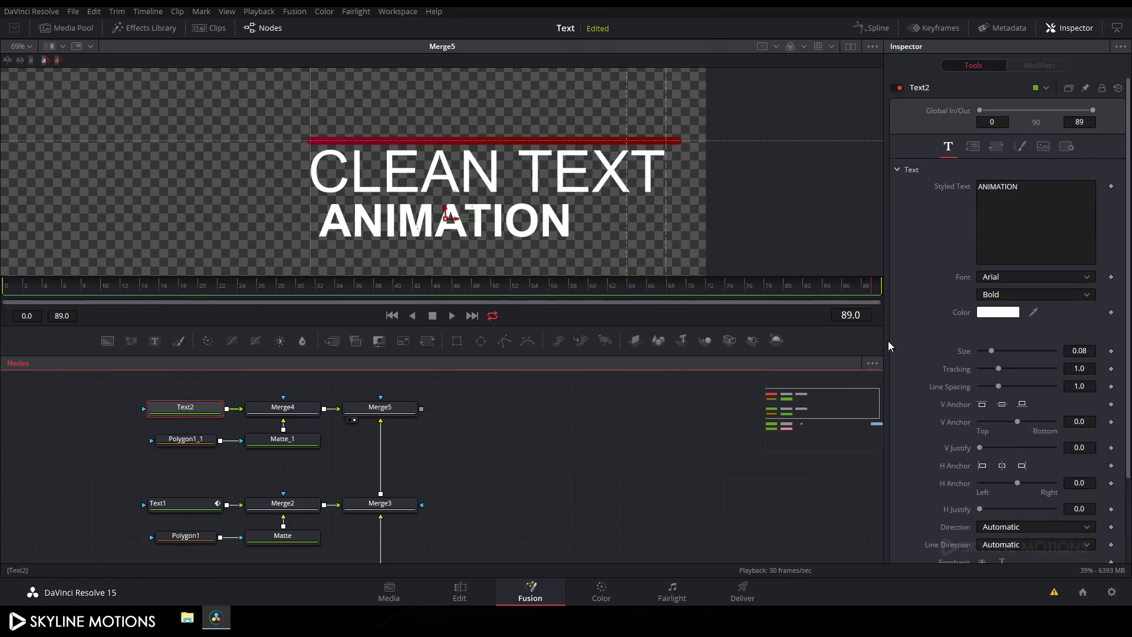
{"action": "left_click", "coordinate": [972, 146]}
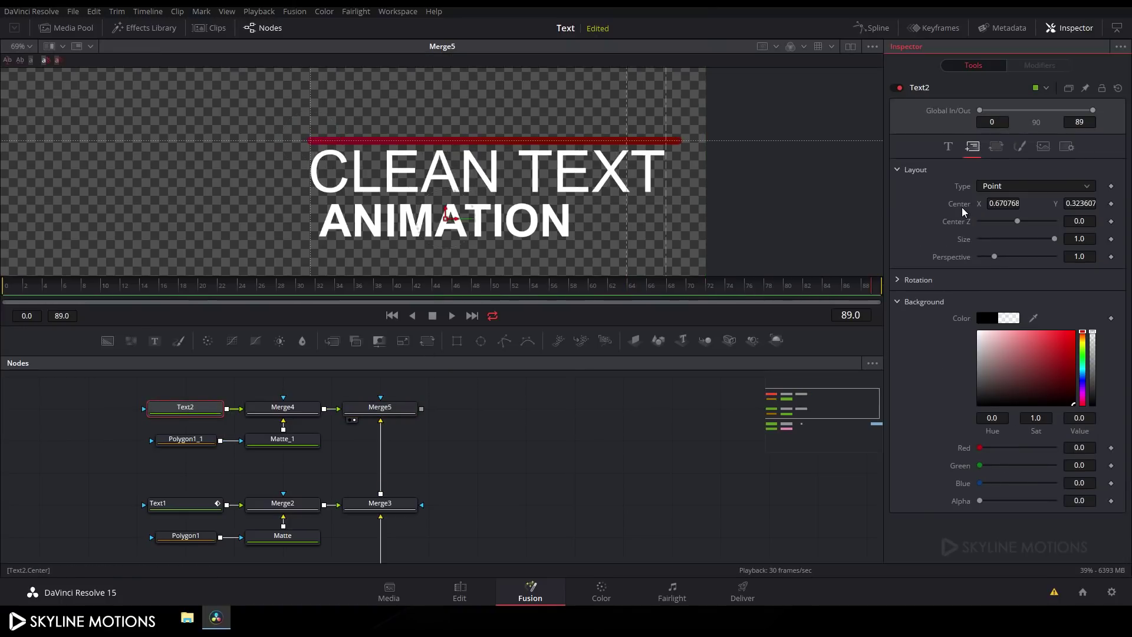
{"action": "right_click", "coordinate": [961, 207]}
{"action": "left_click", "coordinate": [981, 217]}
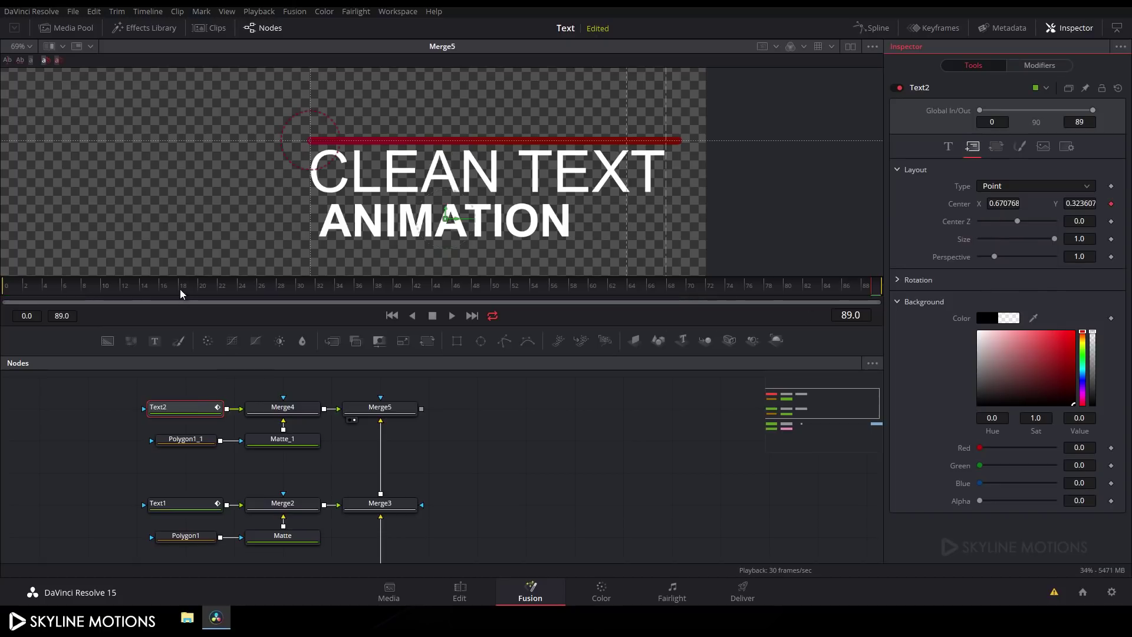
{"action": "left_click_drag", "start_coordinate": [181, 293], "coordinate": [6, 290]}
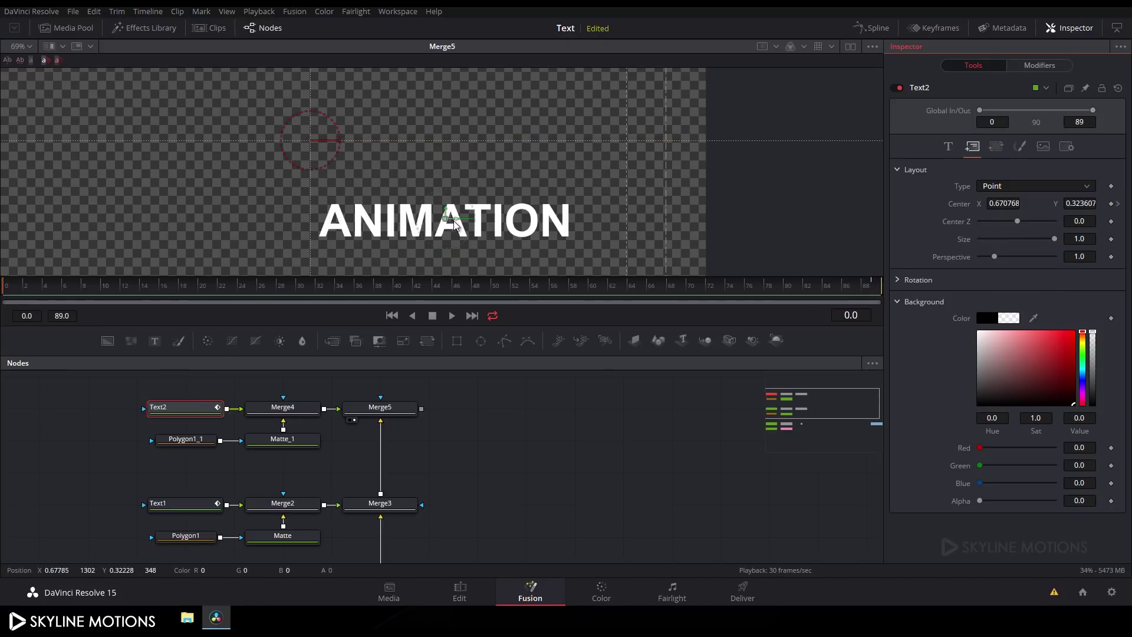
{"action": "left_click_drag", "start_coordinate": [454, 220], "coordinate": [80, 218]}
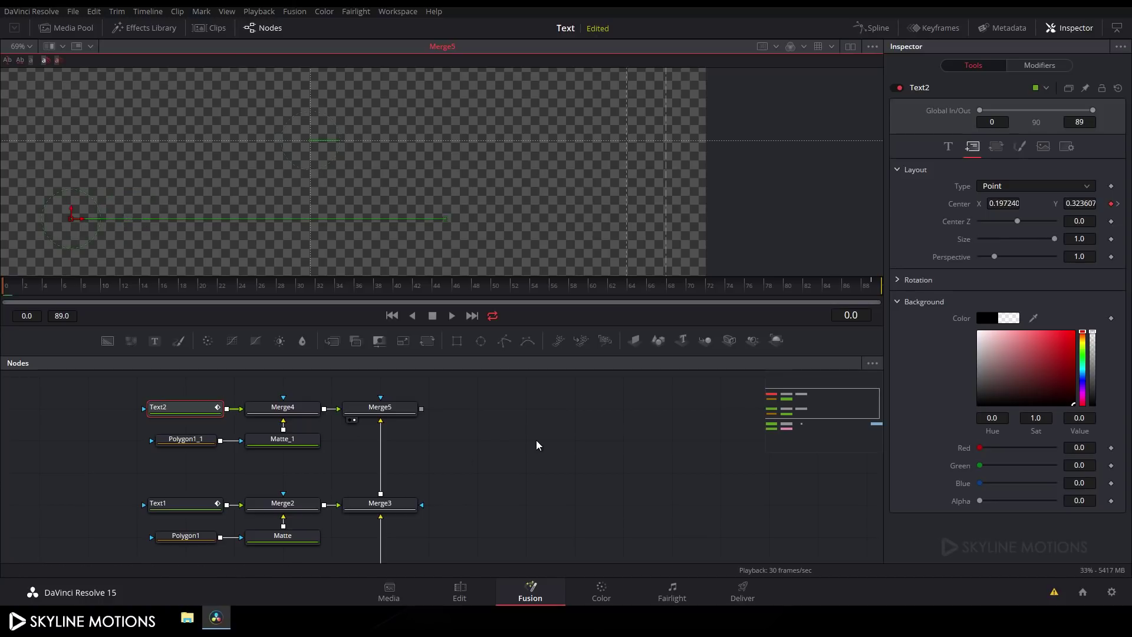
- Smooth Text2's displacement spline across both keyframes and pull the last keyframe's handle back to frame 0 at value 1
{"action": "left_click", "coordinate": [867, 32]}
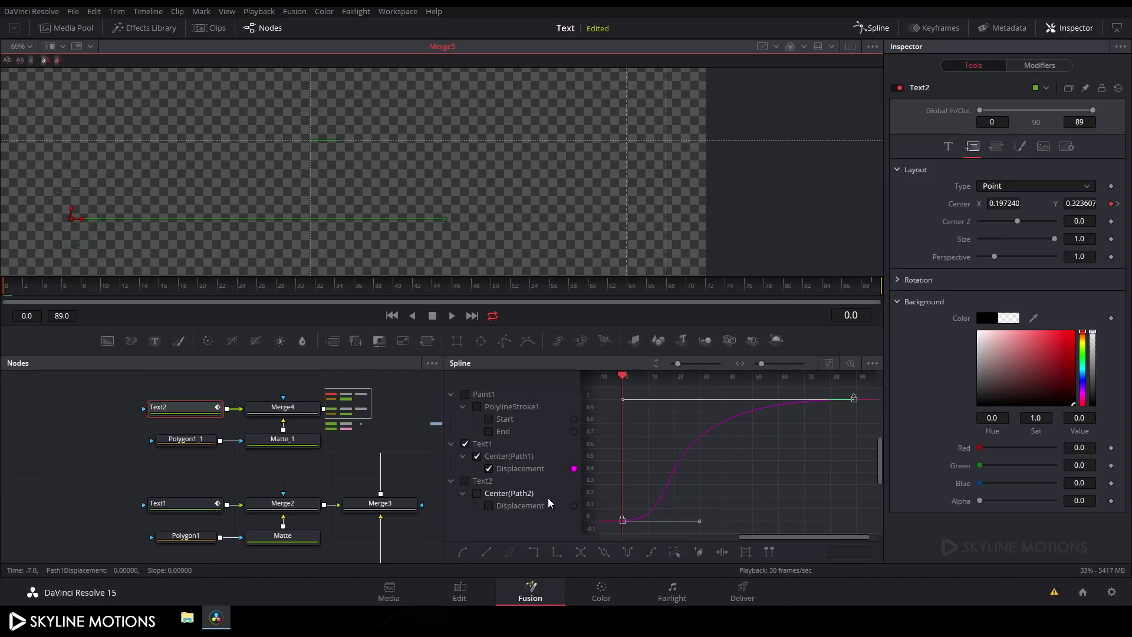
{"action": "left_click", "coordinate": [466, 482]}
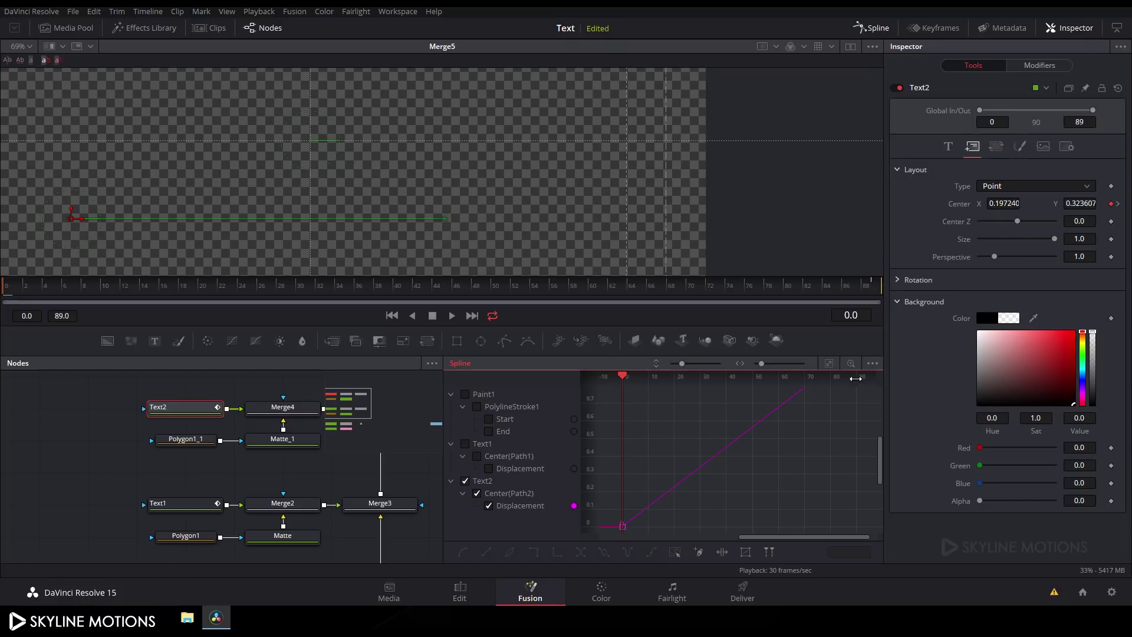
{"action": "left_click", "coordinate": [829, 364]}
{"action": "left_click_drag", "start_coordinate": [867, 388], "coordinate": [610, 529]}
{"action": "key", "text": "s"}
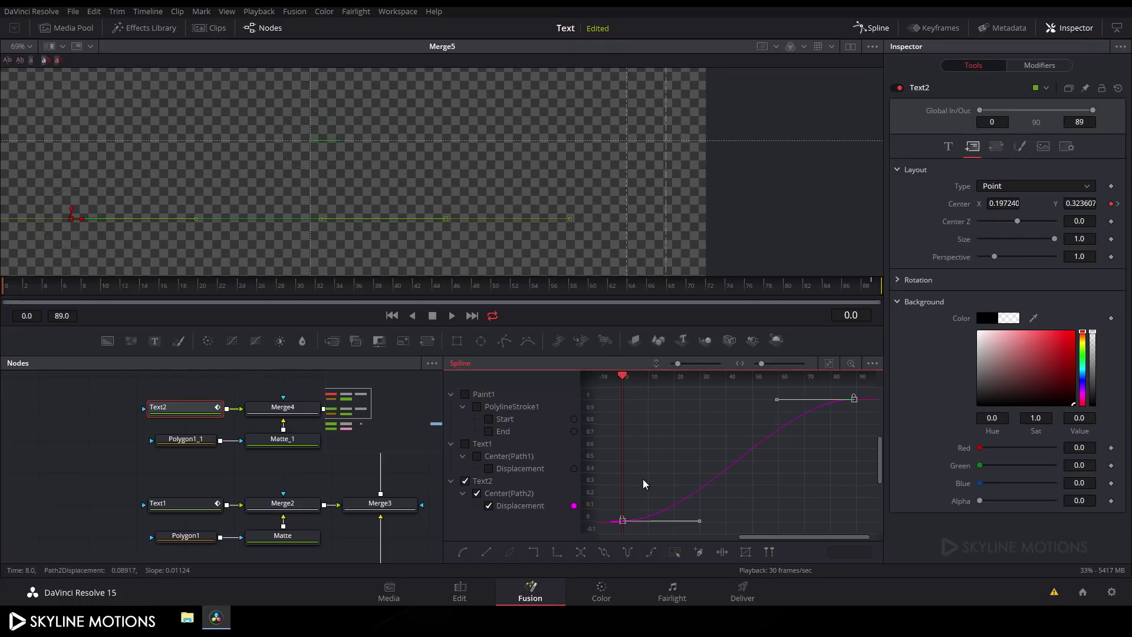
{"action": "left_click_drag", "start_coordinate": [778, 401], "coordinate": [622, 404]}
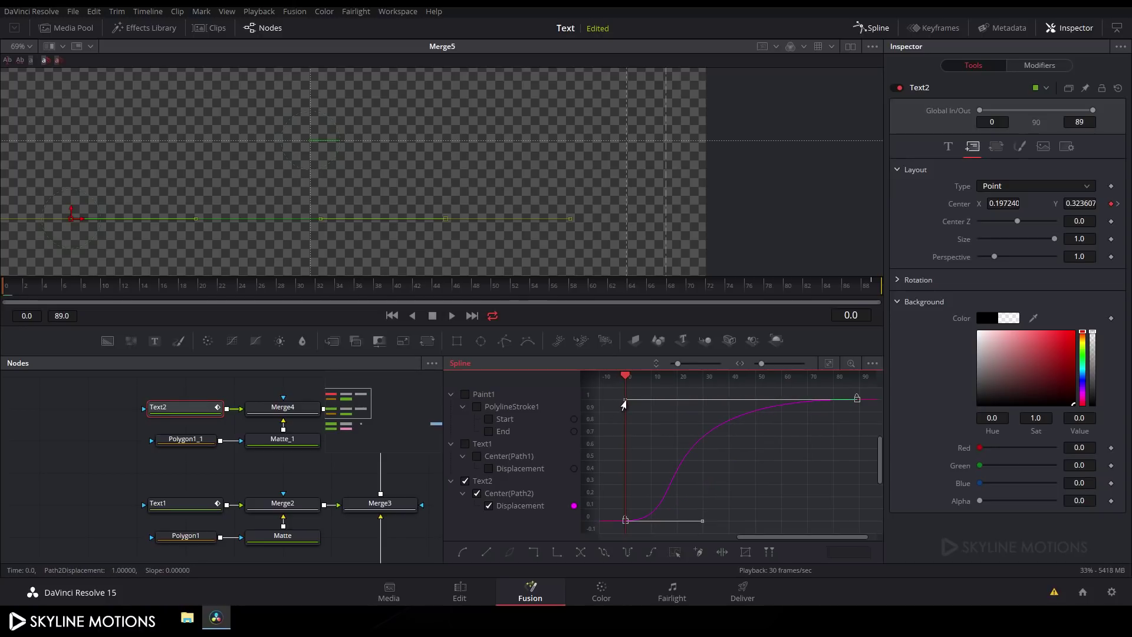
- Check Text1's displacement curve, close the spline editor, and scrub the combined animation to frame 76
{"action": "left_click", "coordinate": [482, 443]}
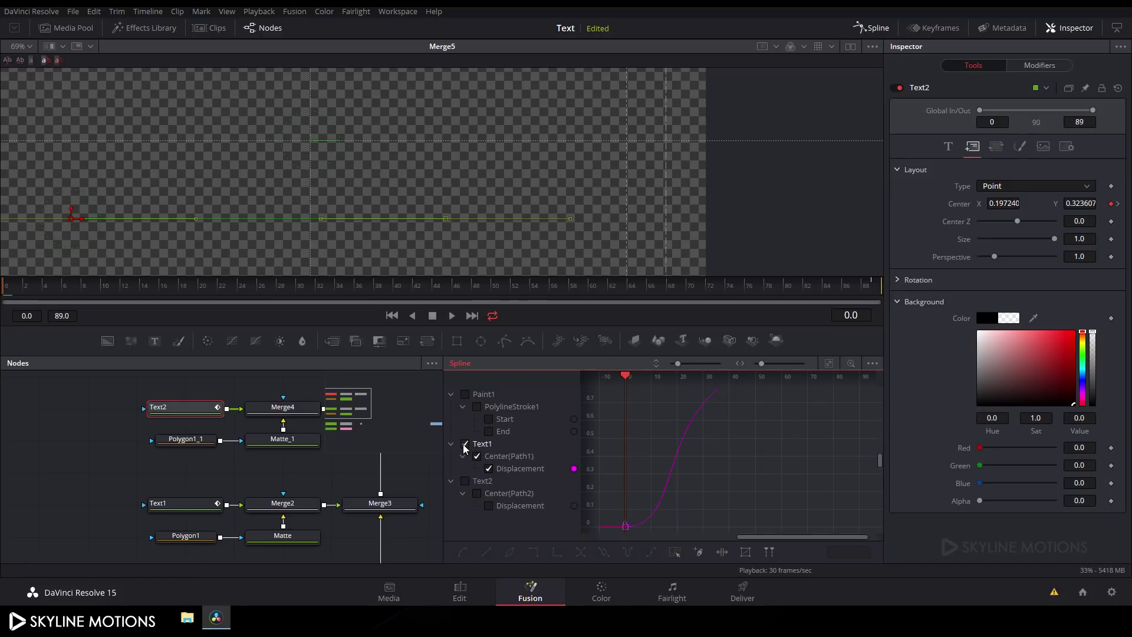
{"action": "left_click", "coordinate": [870, 29]}
{"action": "left_click", "coordinate": [601, 475]}
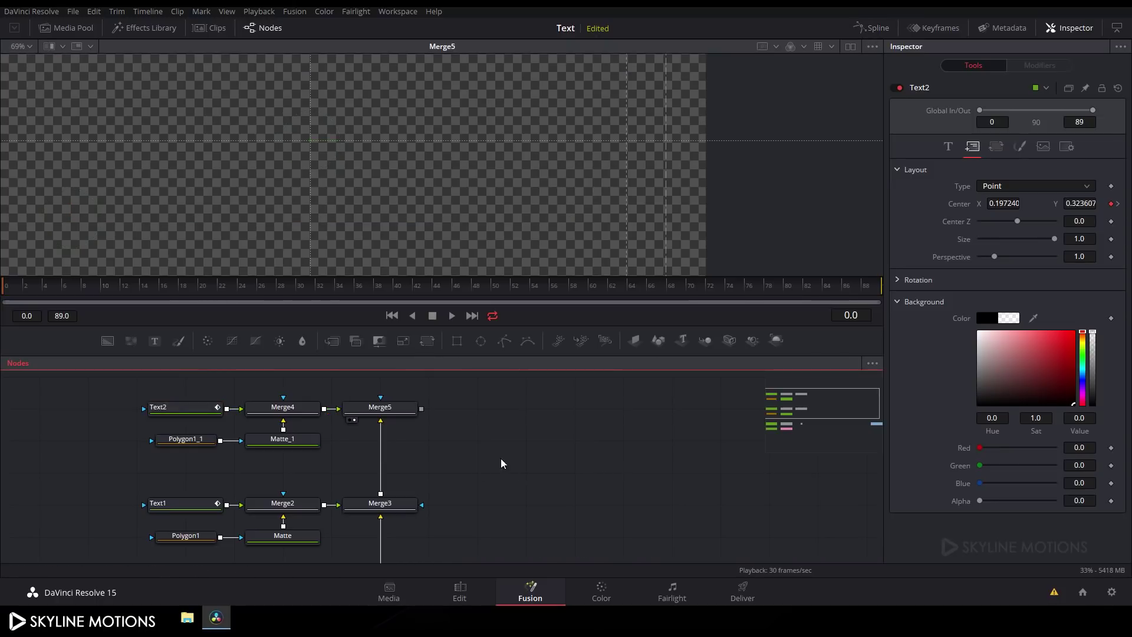
{"action": "left_click_drag", "start_coordinate": [50, 289], "coordinate": [424, 288]}
{"action": "left_click_drag", "start_coordinate": [612, 288], "coordinate": [745, 288]}
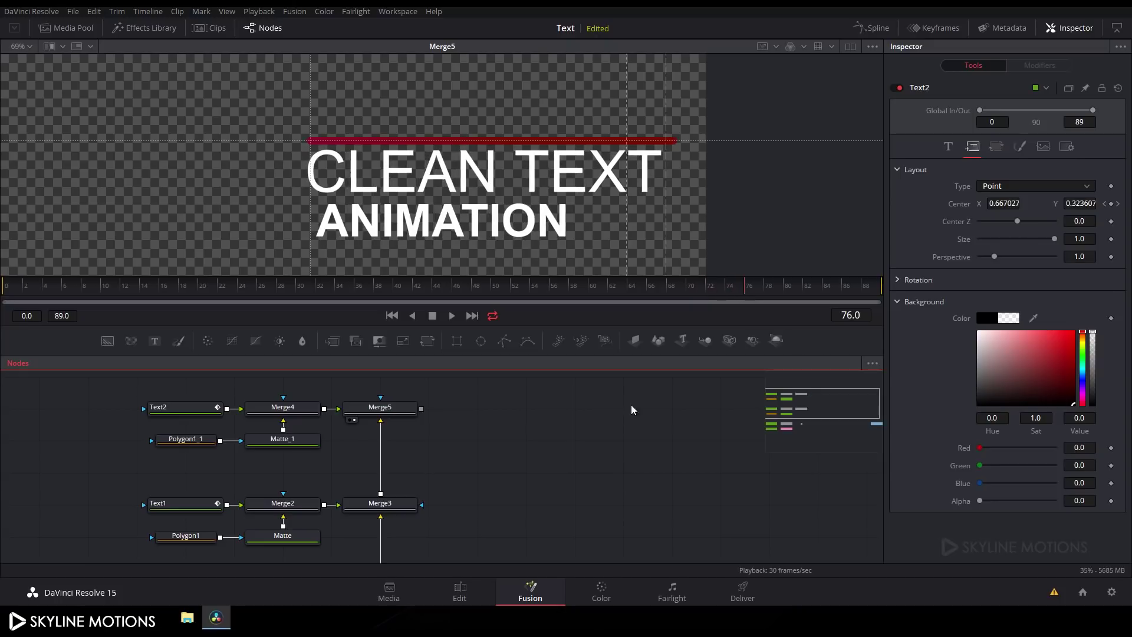
- Copy the Color node, paste it as an instance, and place the instance above Text2
{"action": "left_click_drag", "start_coordinate": [452, 543], "coordinate": [526, 490]}
{"action": "left_click_drag", "start_coordinate": [509, 326], "coordinate": [509, 256]}
{"action": "left_click_drag", "start_coordinate": [556, 392], "coordinate": [556, 416]}
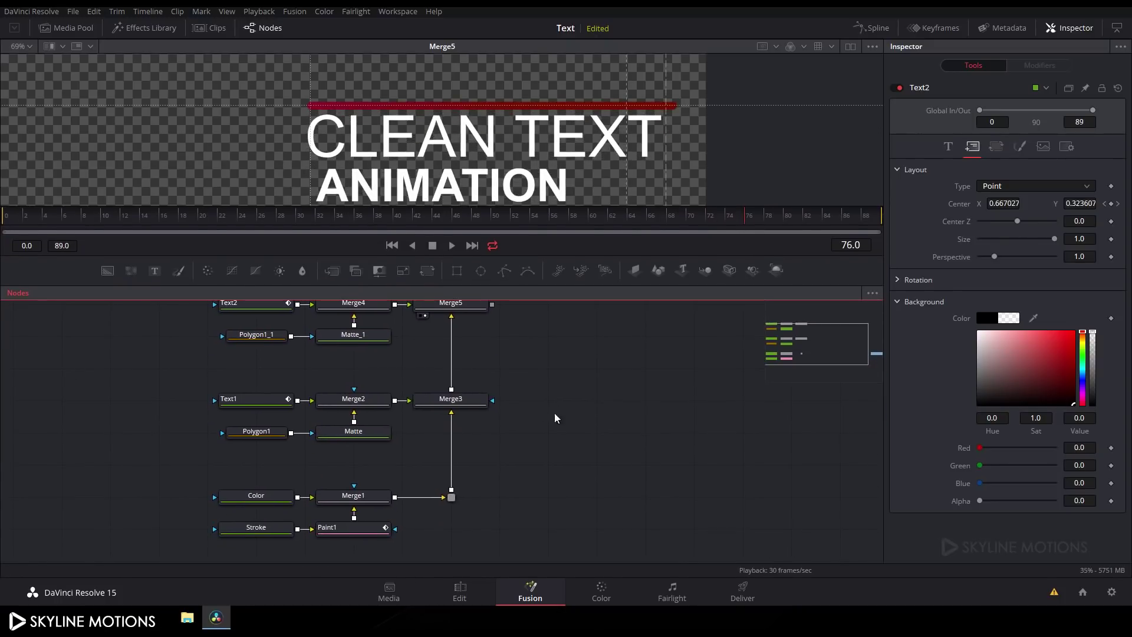
{"action": "left_click", "coordinate": [254, 499]}
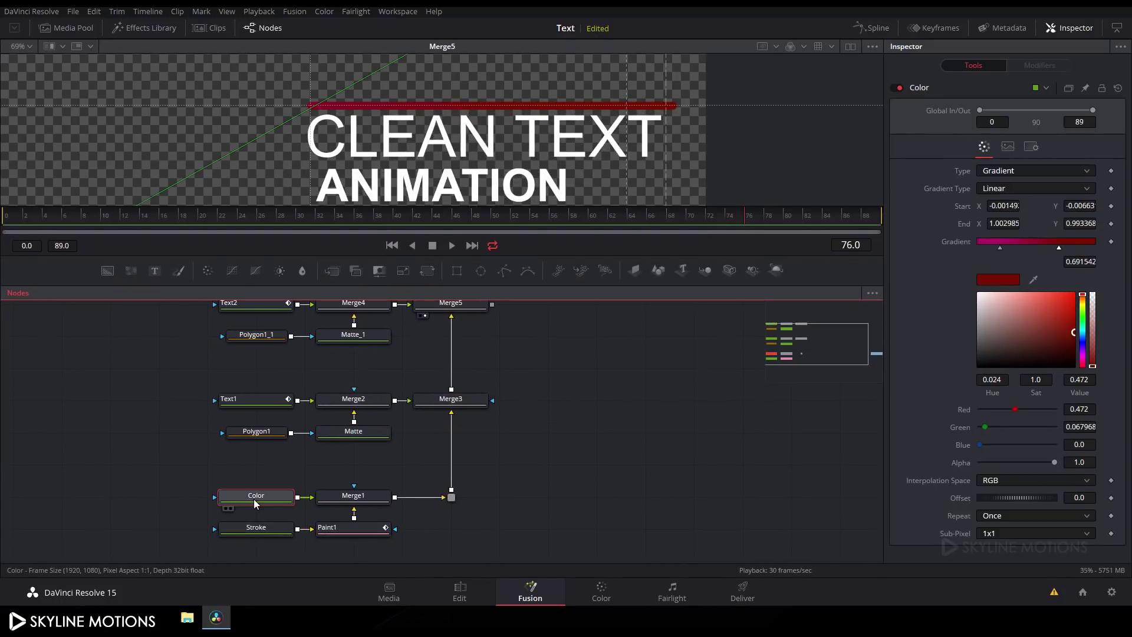
{"action": "left_click", "coordinate": [93, 476]}
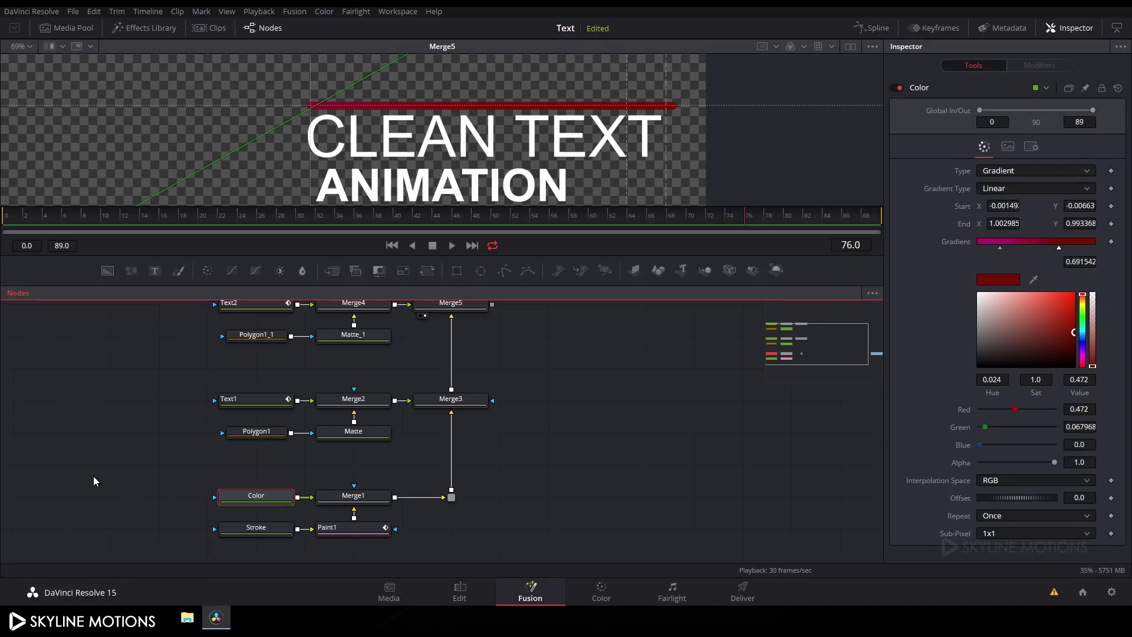
{"action": "right_click", "coordinate": [131, 480]}
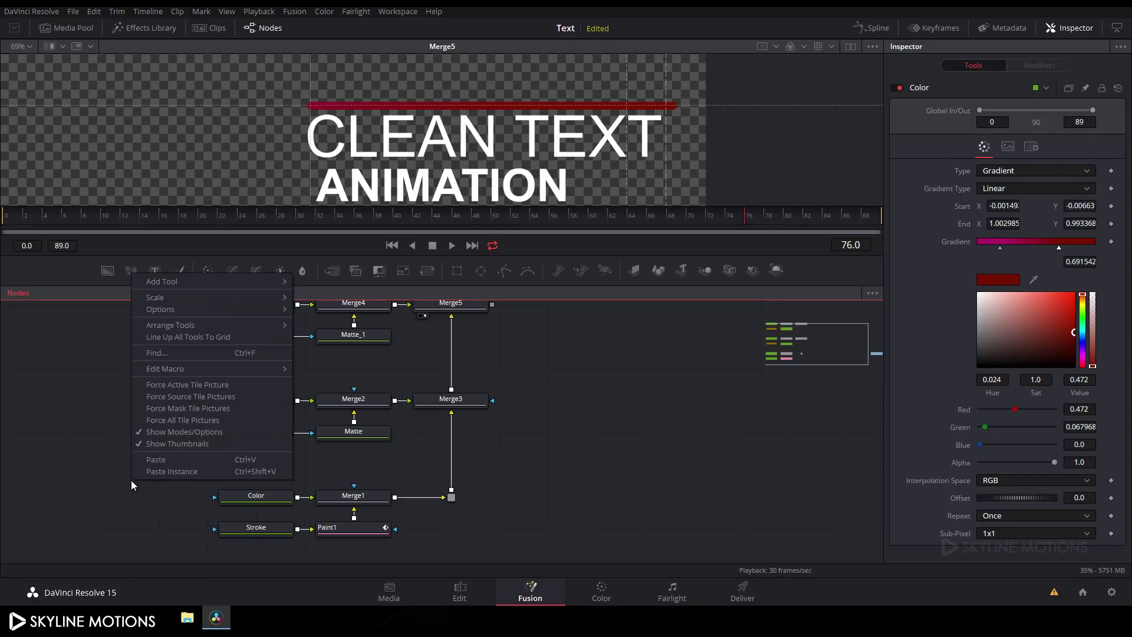
{"action": "left_click", "coordinate": [173, 472]}
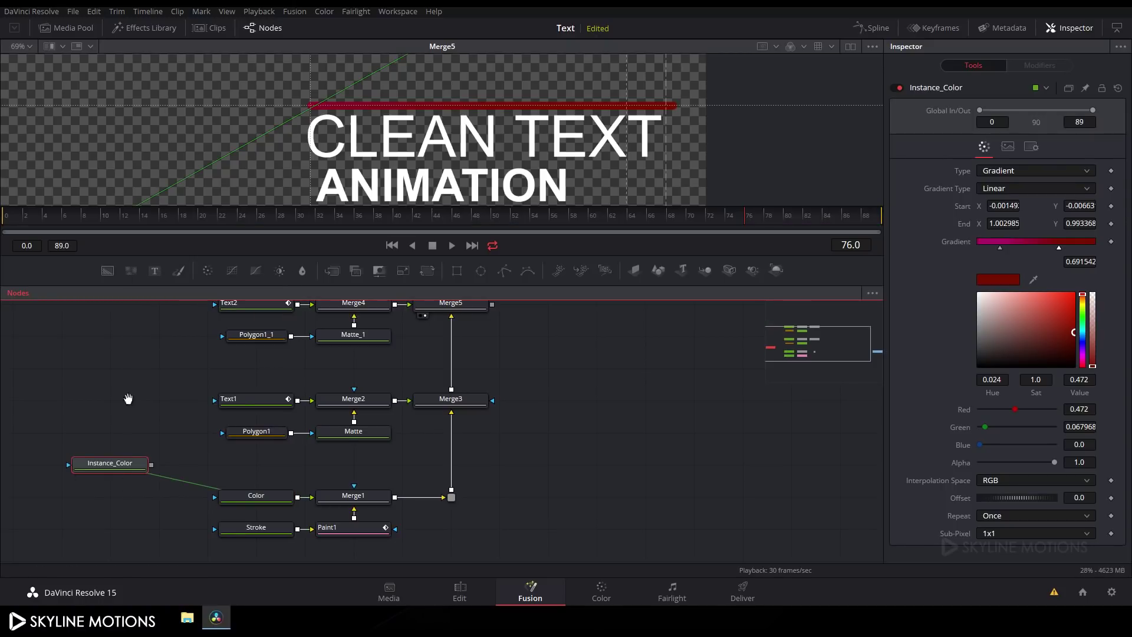
{"action": "left_click_drag", "start_coordinate": [106, 475], "coordinate": [239, 358]}
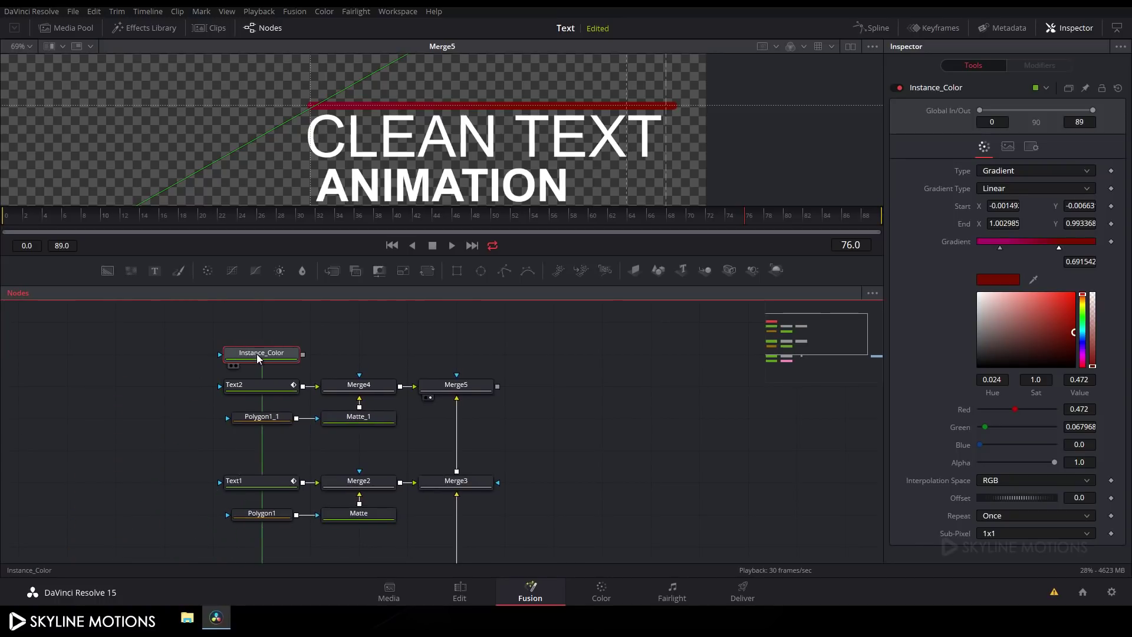
{"action": "left_click", "coordinate": [345, 349]}
- Detach Merge4 from Merge5 and add a viewed Merge above Merge4, with Merge4 as background and Instance_Color as foreground
{"action": "left_click_drag", "start_coordinate": [454, 385], "coordinate": [479, 340]}
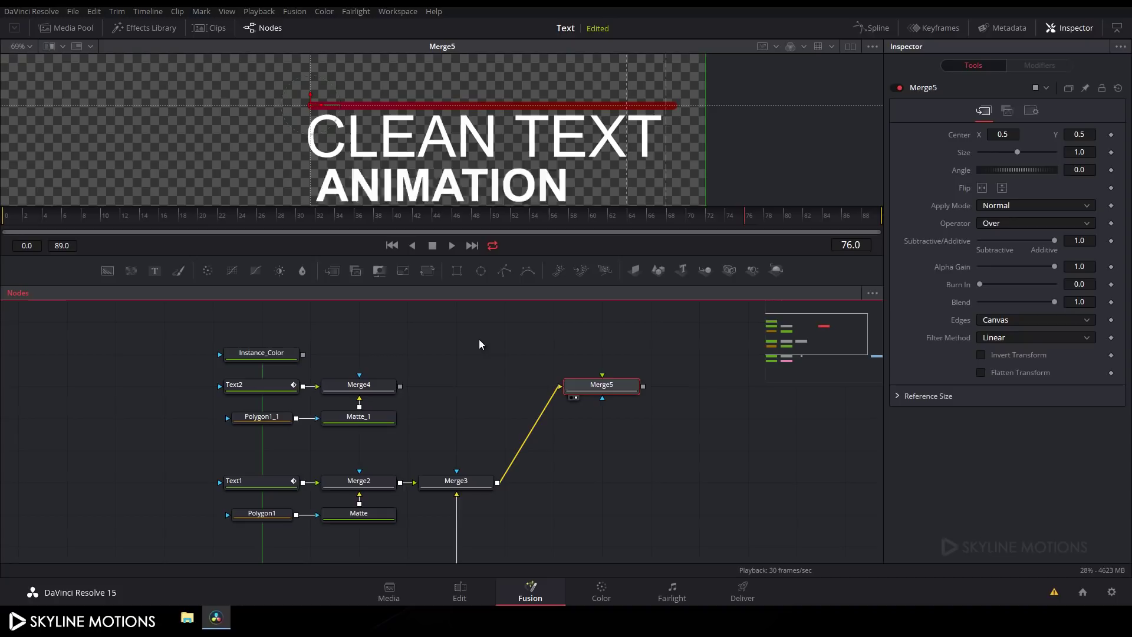
{"action": "left_click", "coordinate": [455, 380]}
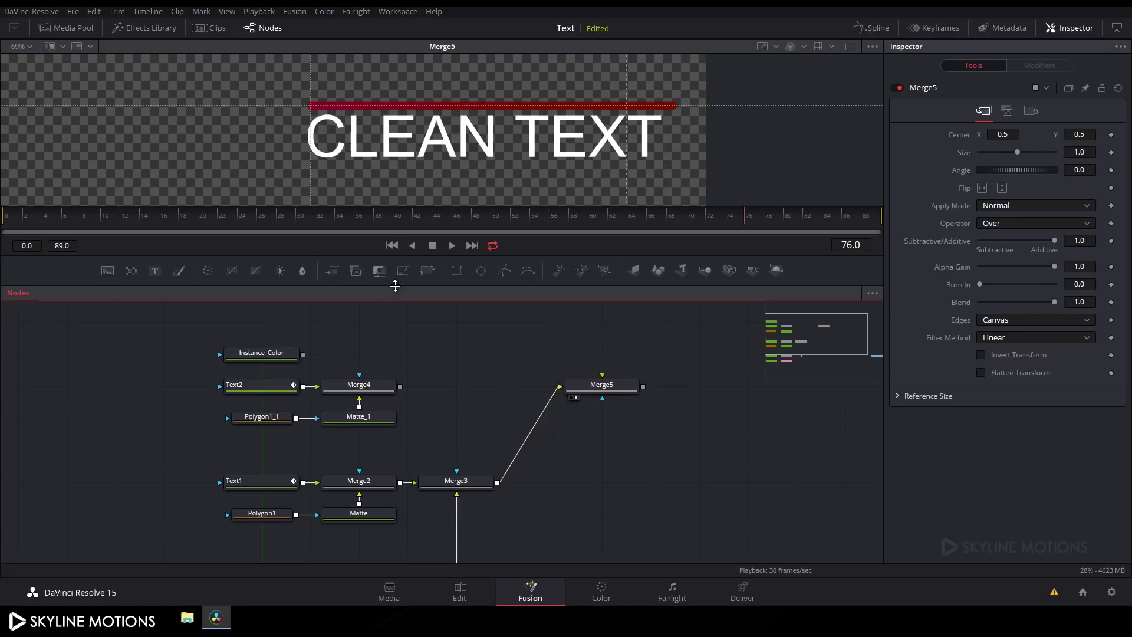
{"action": "left_click", "coordinate": [330, 275]}
{"action": "left_click_drag", "start_coordinate": [448, 381], "coordinate": [263, 356]}
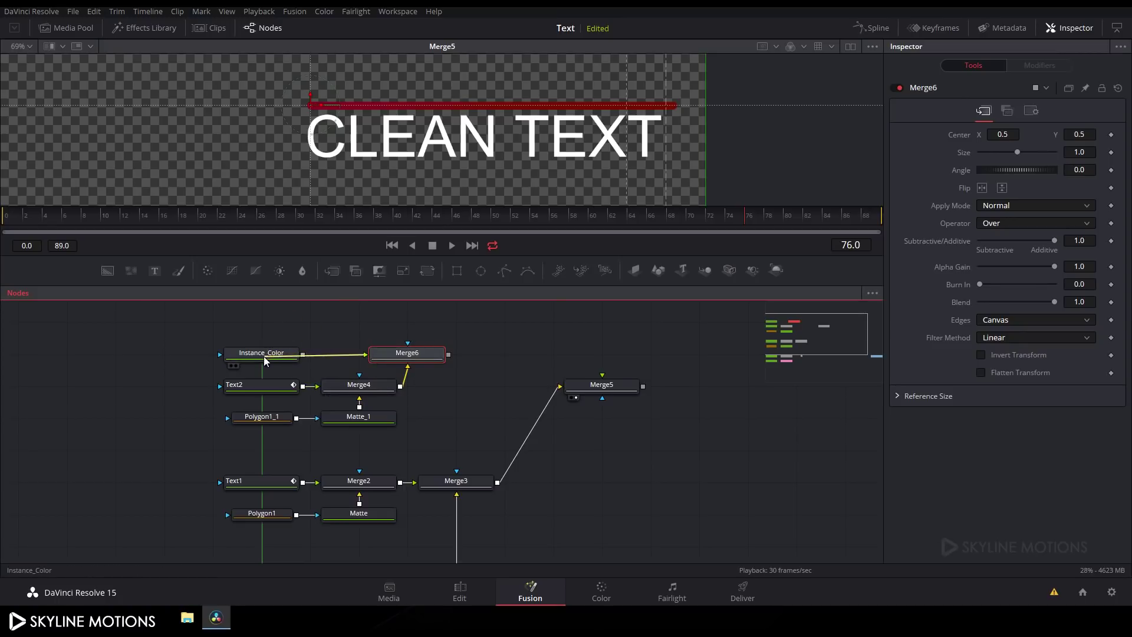
{"action": "left_click_drag", "start_coordinate": [401, 357], "coordinate": [353, 324]}
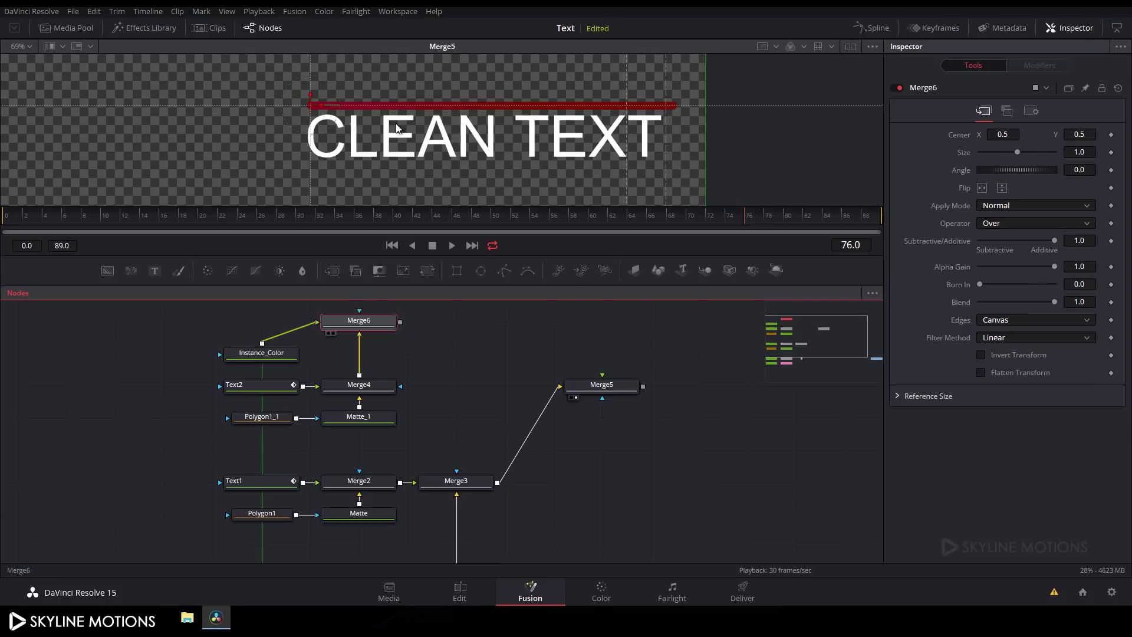
{"action": "left_click_drag", "start_coordinate": [397, 128], "coordinate": [397, 129]}
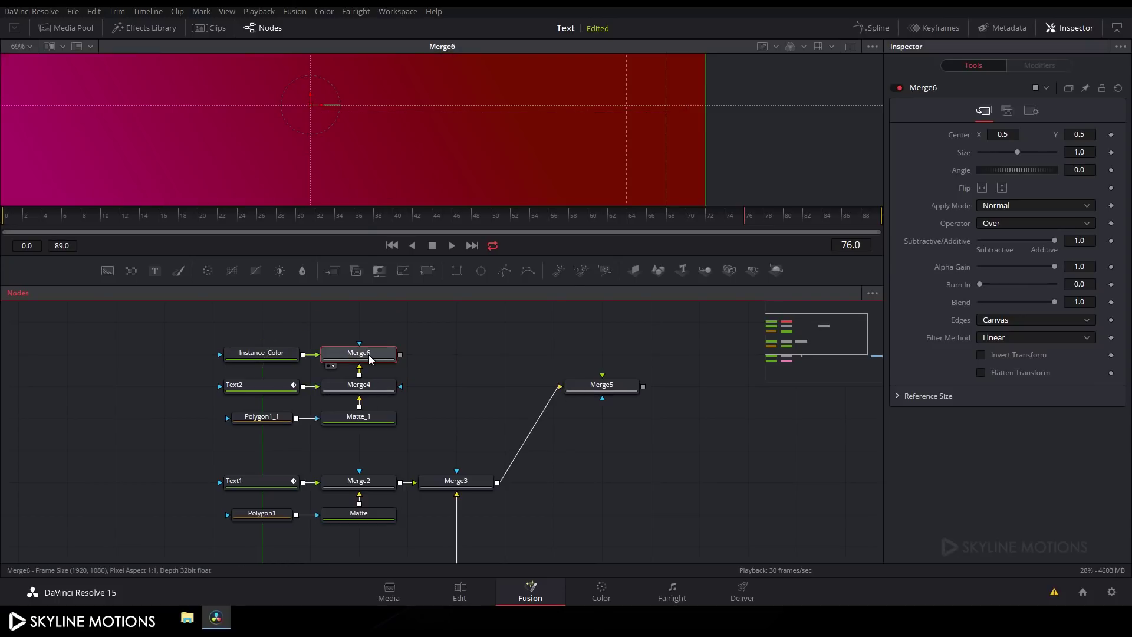
- Set Merge6's operator to In, connect Merge6 as Merge5's foreground, and view Merge5
{"action": "left_click", "coordinate": [1006, 225]}
{"action": "left_click", "coordinate": [996, 246]}
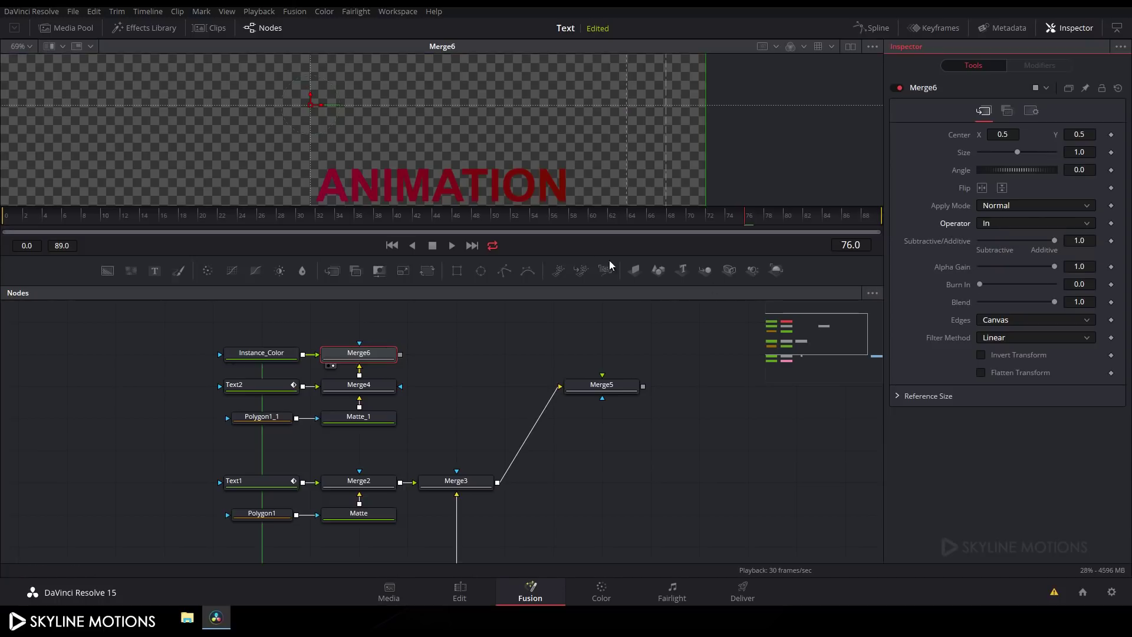
{"action": "scroll", "coordinate": [481, 158], "scroll_direction": "down", "scroll_amount": 2}
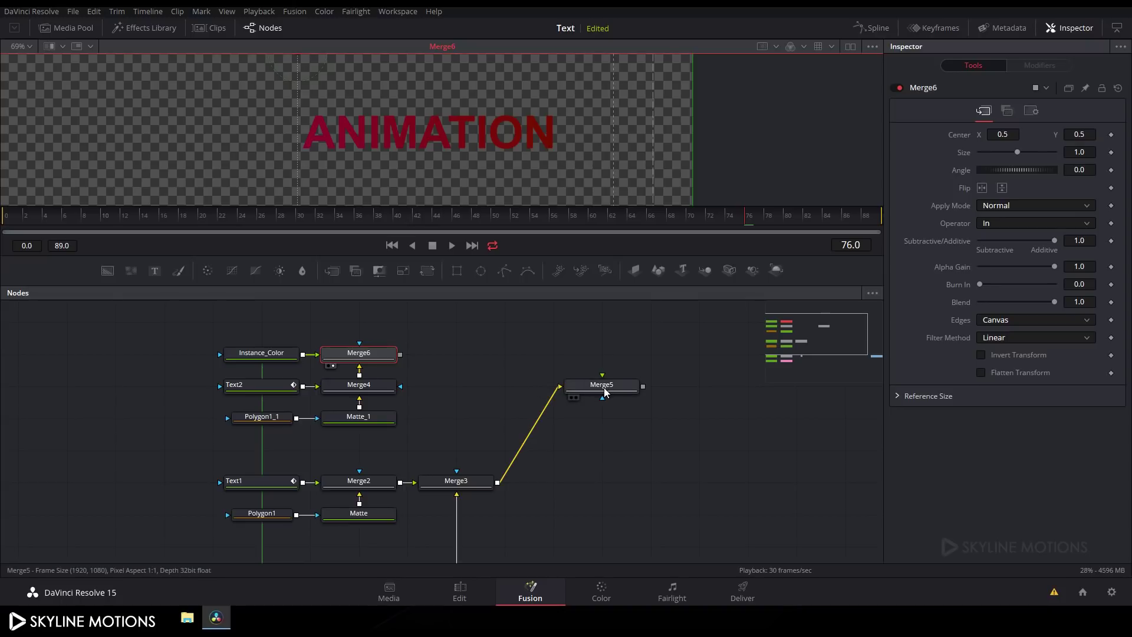
{"action": "left_click_drag", "start_coordinate": [605, 391], "coordinate": [400, 354]}
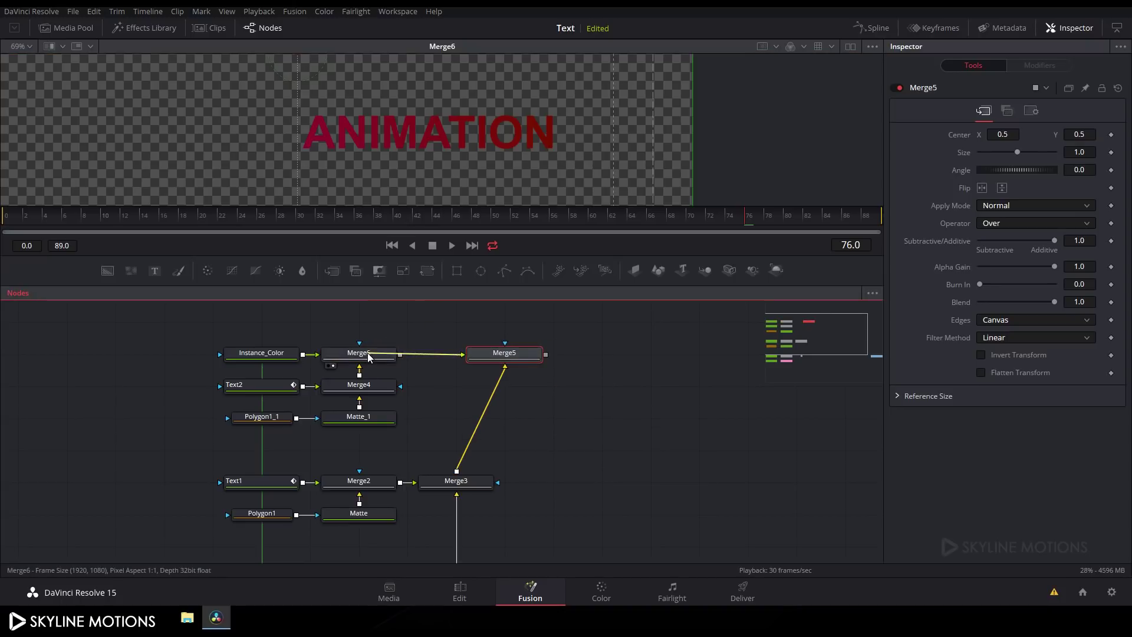
{"action": "left_click_drag", "start_coordinate": [469, 354], "coordinate": [508, 121]}
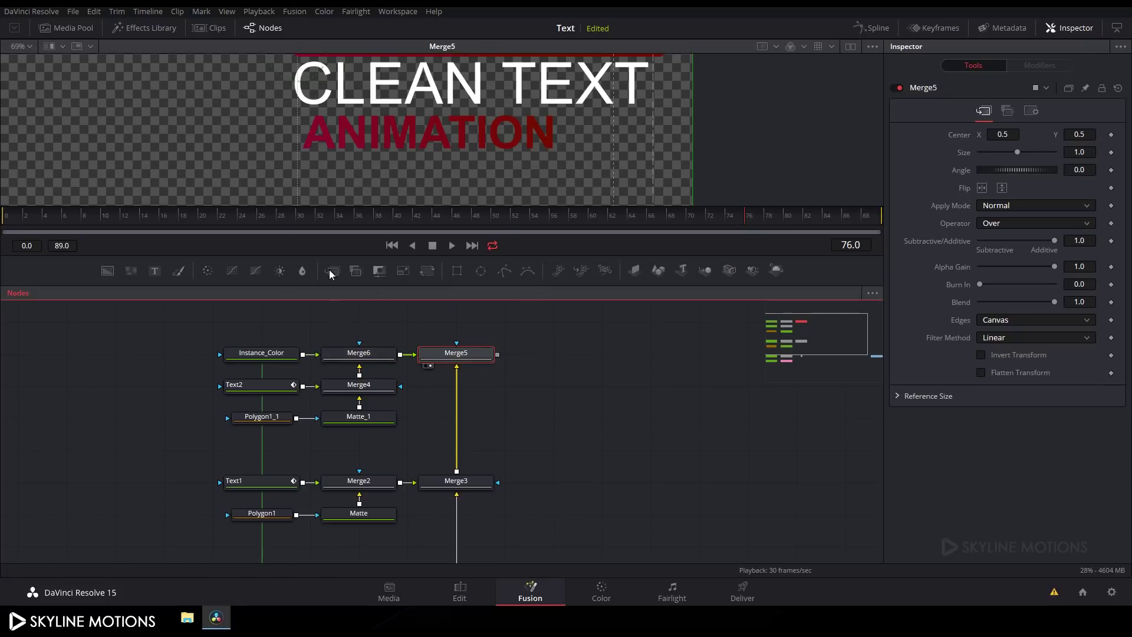
- Fit the whole frame in an enlarged viewer and scrub the combined animation from the start to frame 73
{"action": "left_click", "coordinate": [28, 46]}
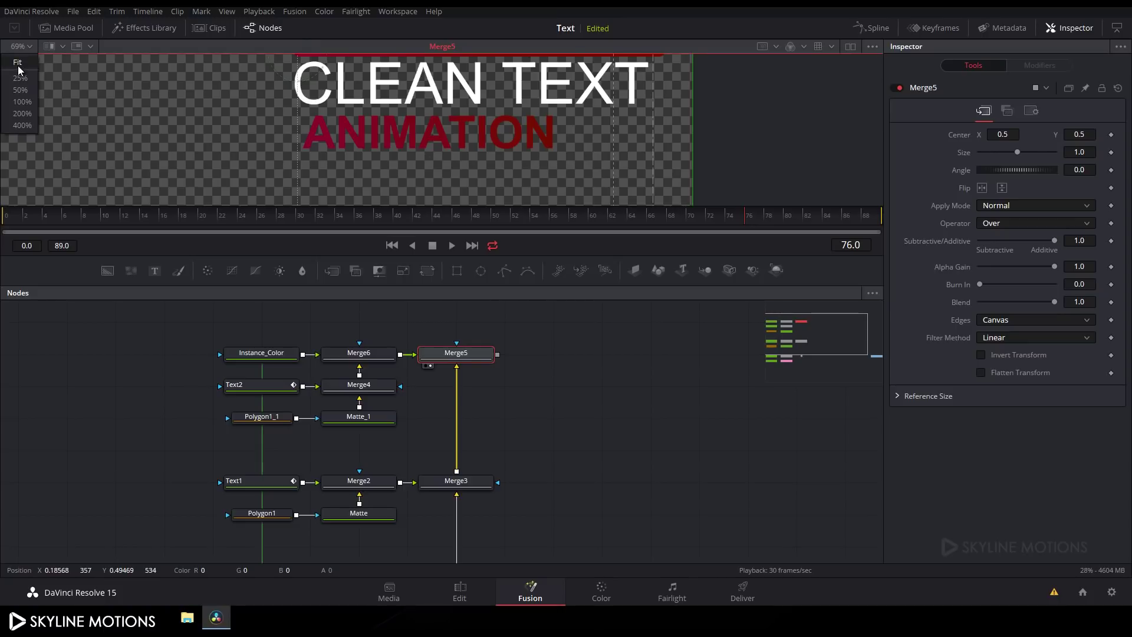
{"action": "left_click", "coordinate": [20, 66]}
{"action": "left_click_drag", "start_coordinate": [483, 255], "coordinate": [469, 369]}
{"action": "left_click_drag", "start_coordinate": [171, 327], "coordinate": [37, 331]}
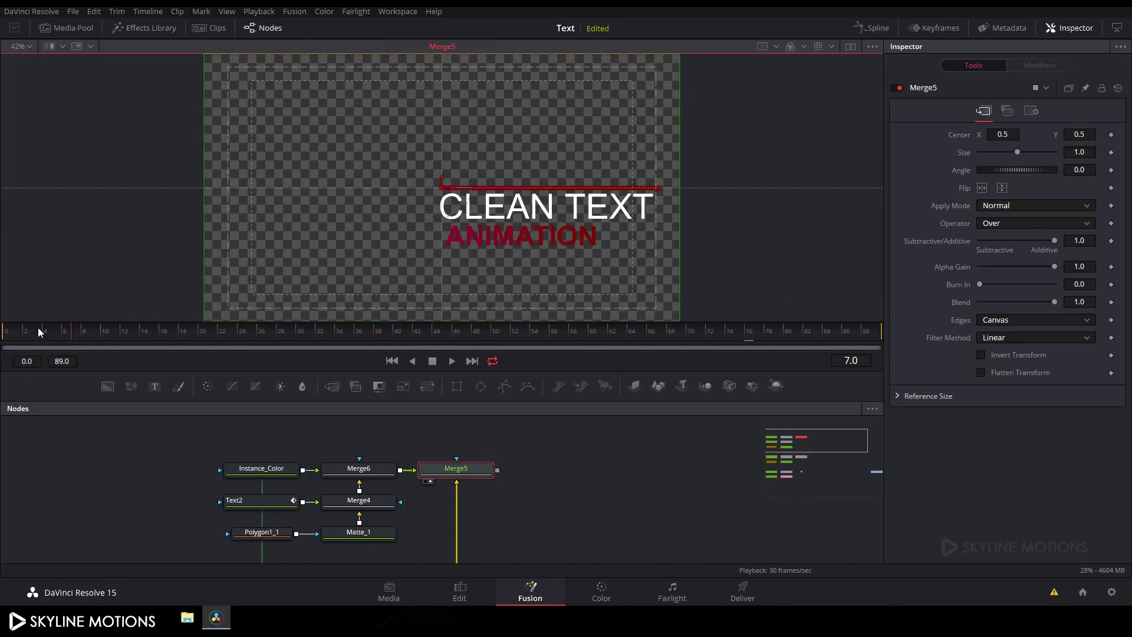
{"action": "left_click_drag", "start_coordinate": [147, 335], "coordinate": [209, 338]}
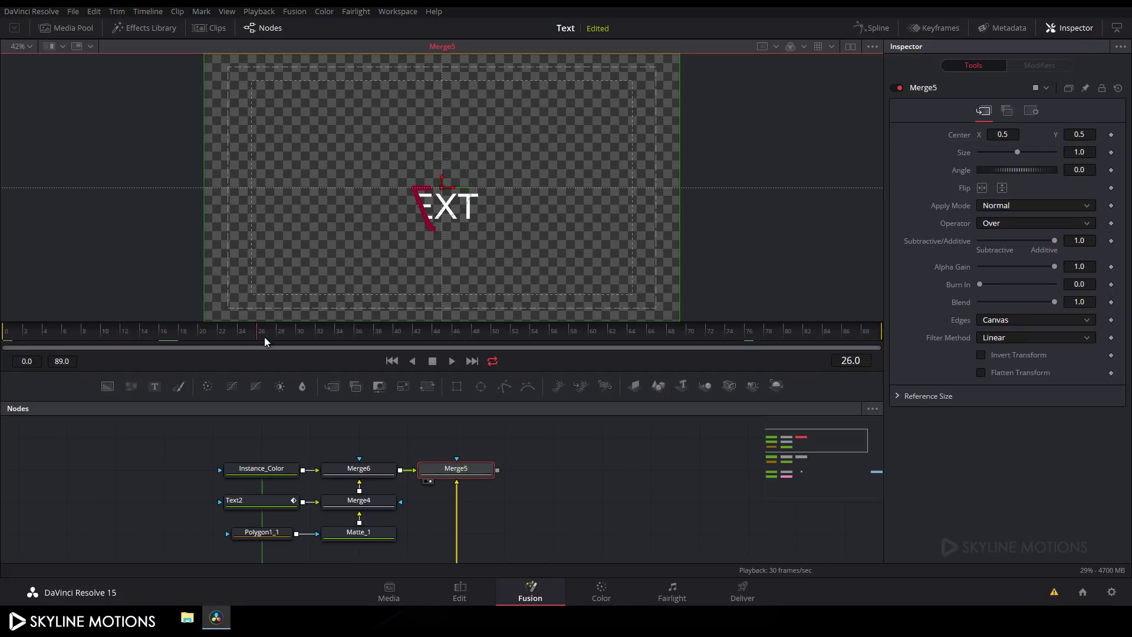
{"action": "left_click_drag", "start_coordinate": [394, 335], "coordinate": [717, 335]}
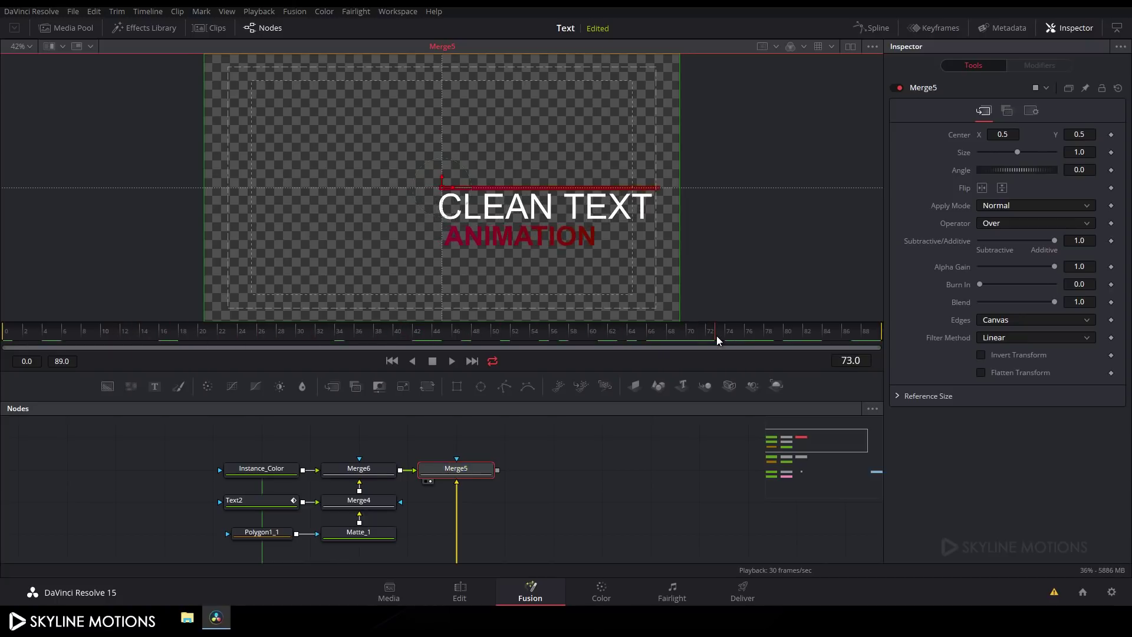
- Add a Transform node after Merge5 and view it
{"action": "left_click_drag", "start_coordinate": [600, 479], "coordinate": [465, 473]}
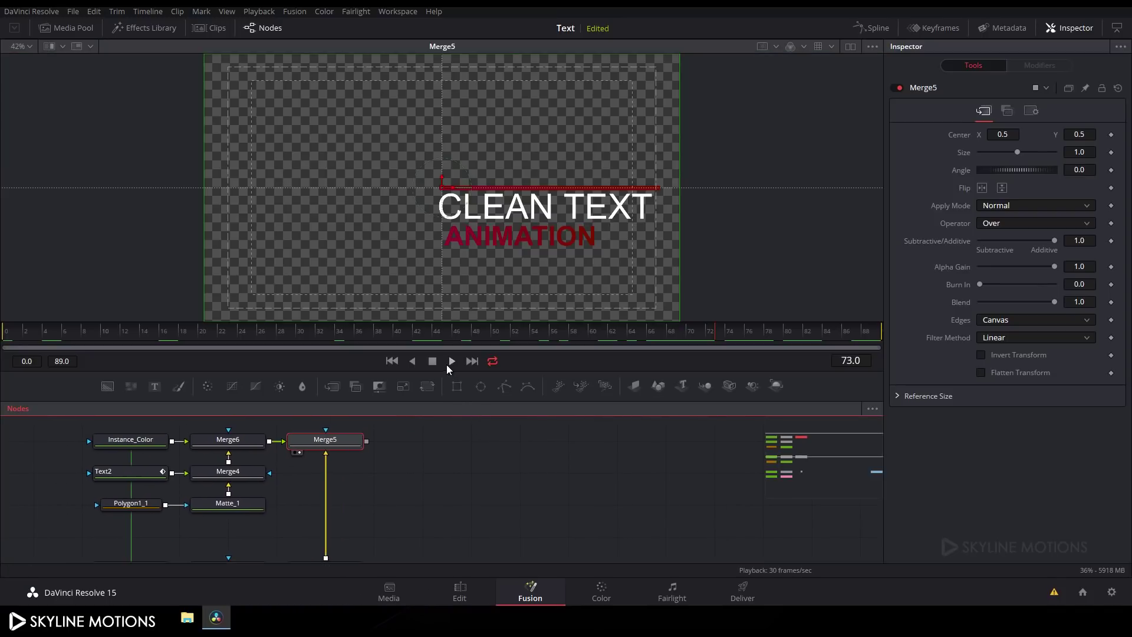
{"action": "left_click_drag", "start_coordinate": [444, 370], "coordinate": [444, 305]}
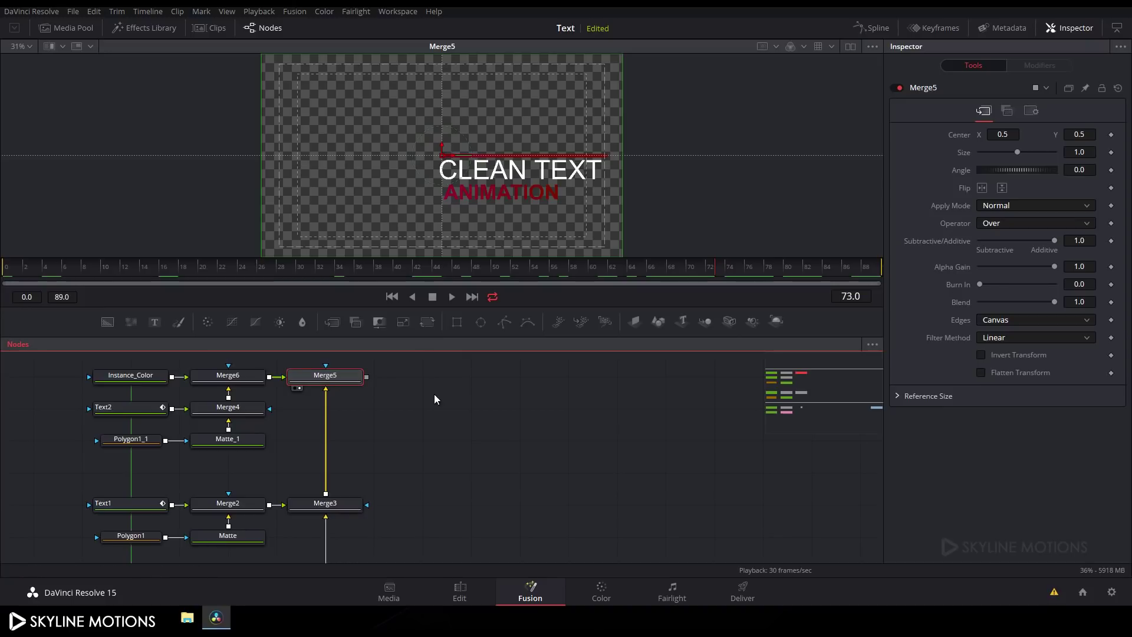
{"action": "left_click", "coordinate": [430, 322]}
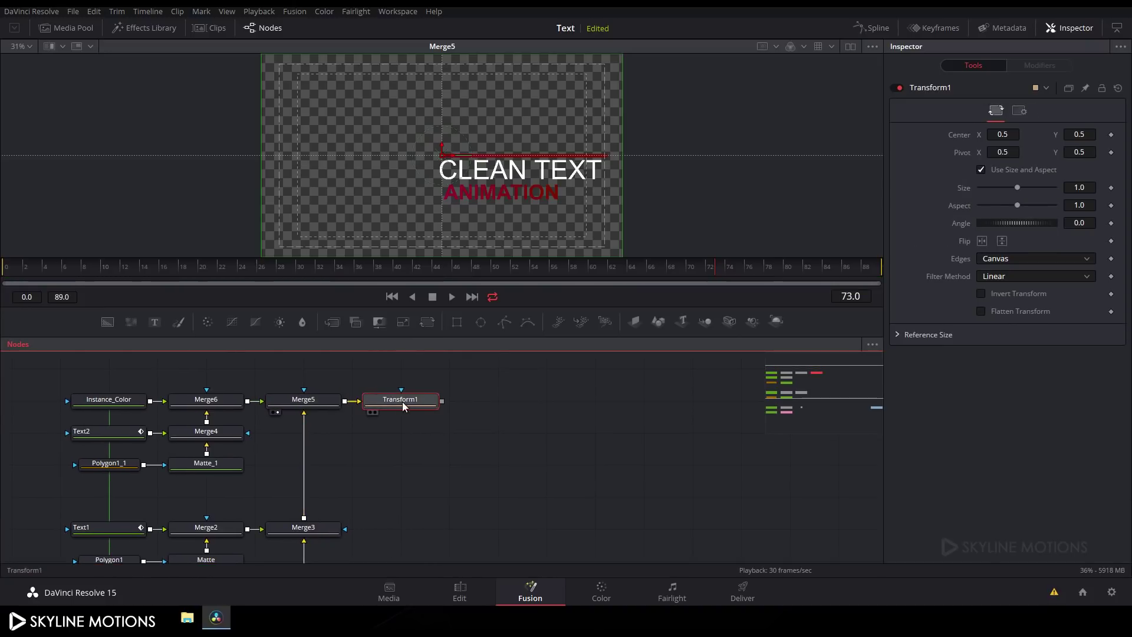
{"action": "key", "text": "2"}
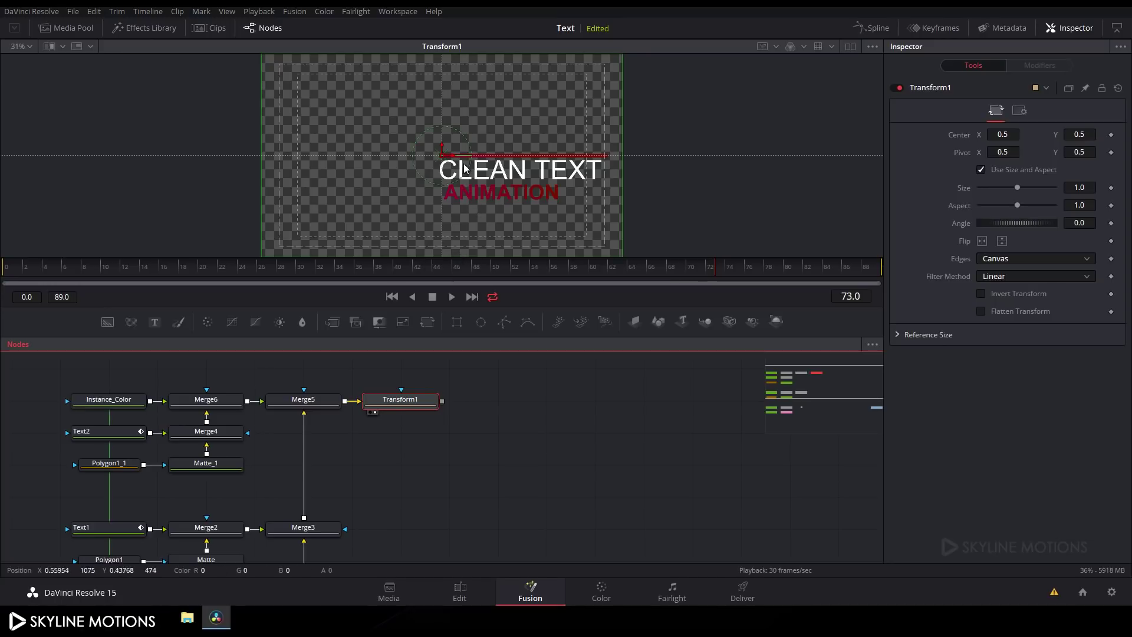
- Scale Transform1 to size 1.25 and move its center to about X 0.229, Y 0.610 to center the text in the frame
{"action": "left_click_drag", "start_coordinate": [465, 169], "coordinate": [374, 126]}
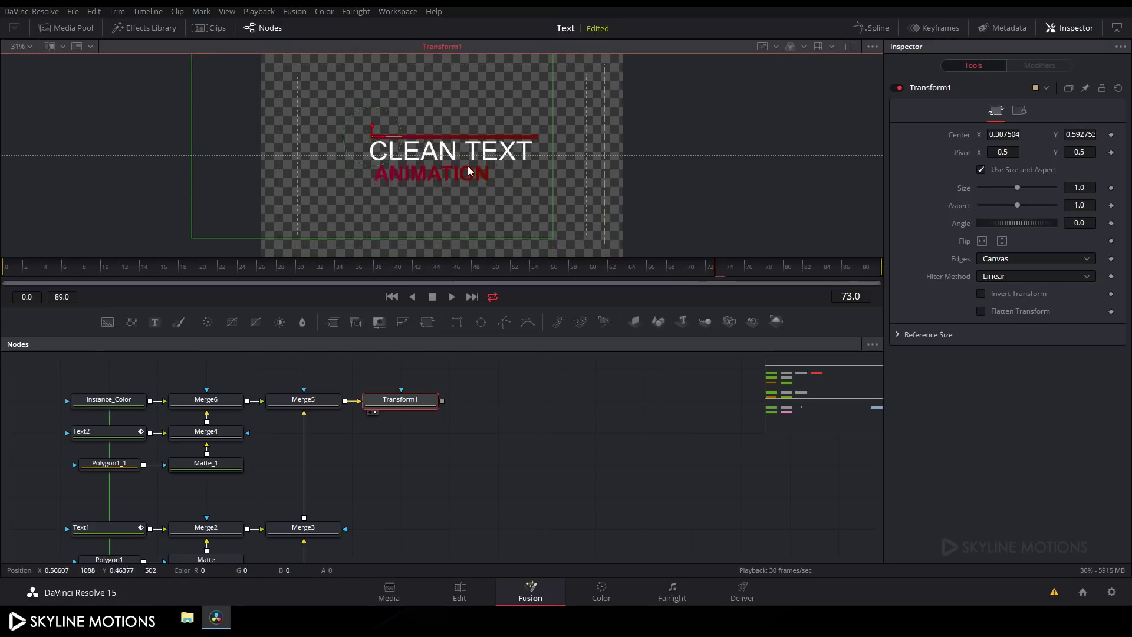
{"action": "left_click_drag", "start_coordinate": [1017, 187], "coordinate": [1020, 187]}
{"action": "left_click_drag", "start_coordinate": [384, 137], "coordinate": [347, 126]}
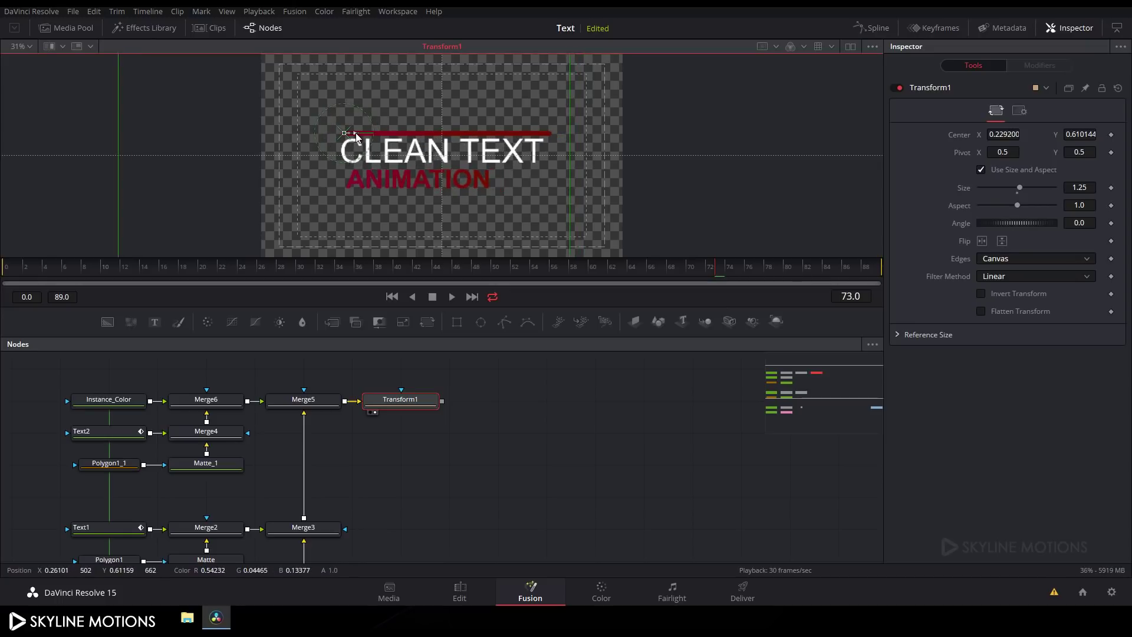
- Hide the guides in the viewer
{"action": "right_click", "coordinate": [536, 107]}
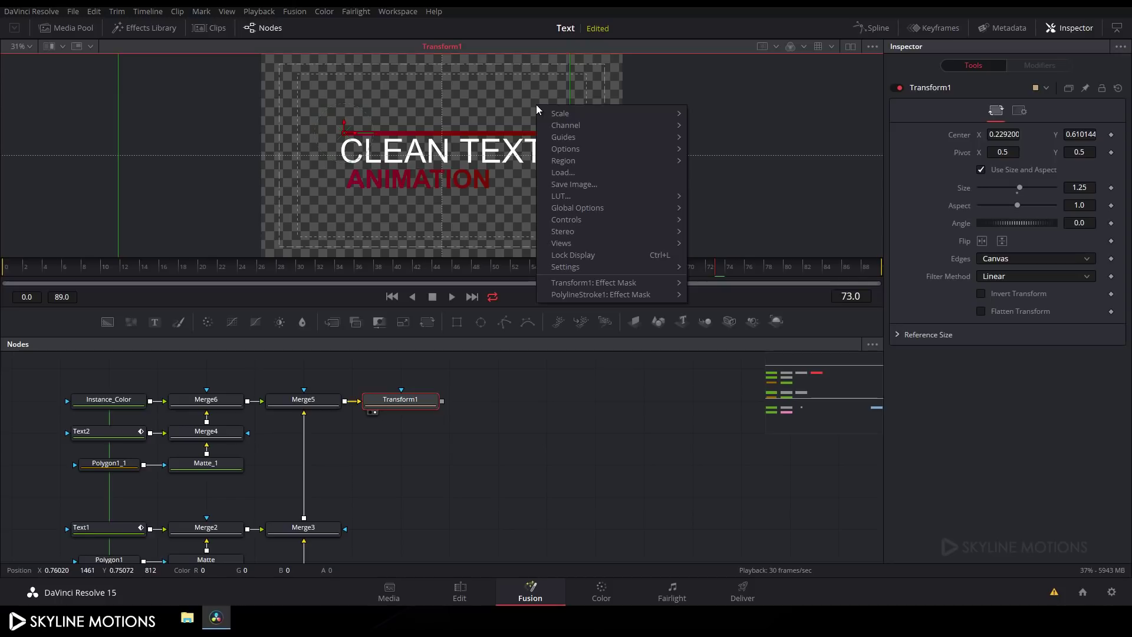
{"action": "mouse_move", "coordinate": [557, 138]}
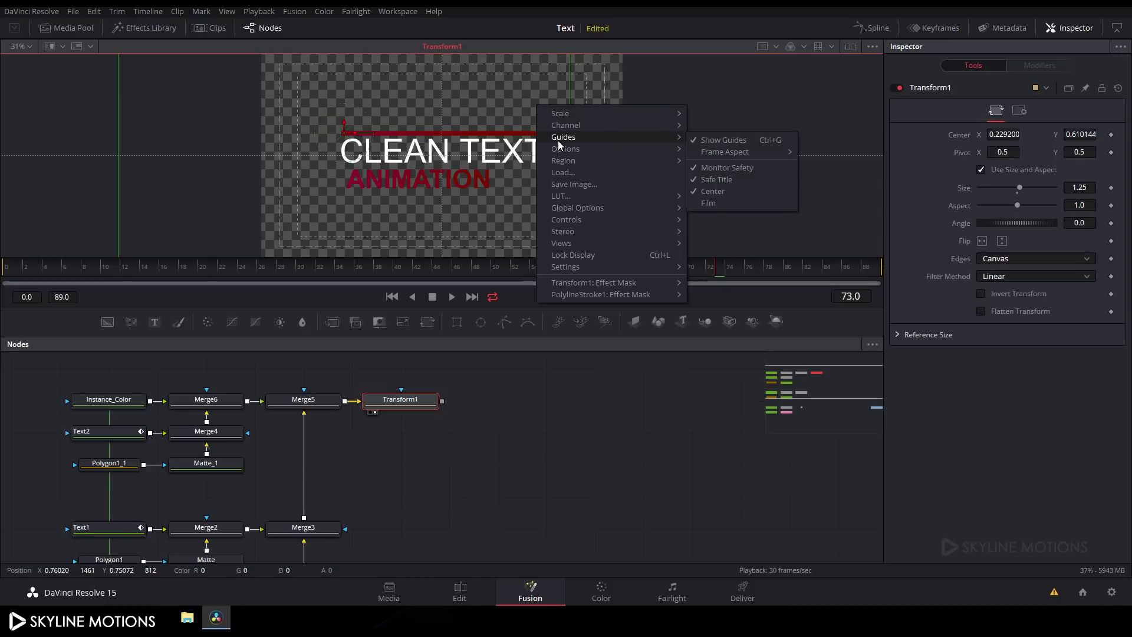
{"action": "left_click", "coordinate": [705, 142]}
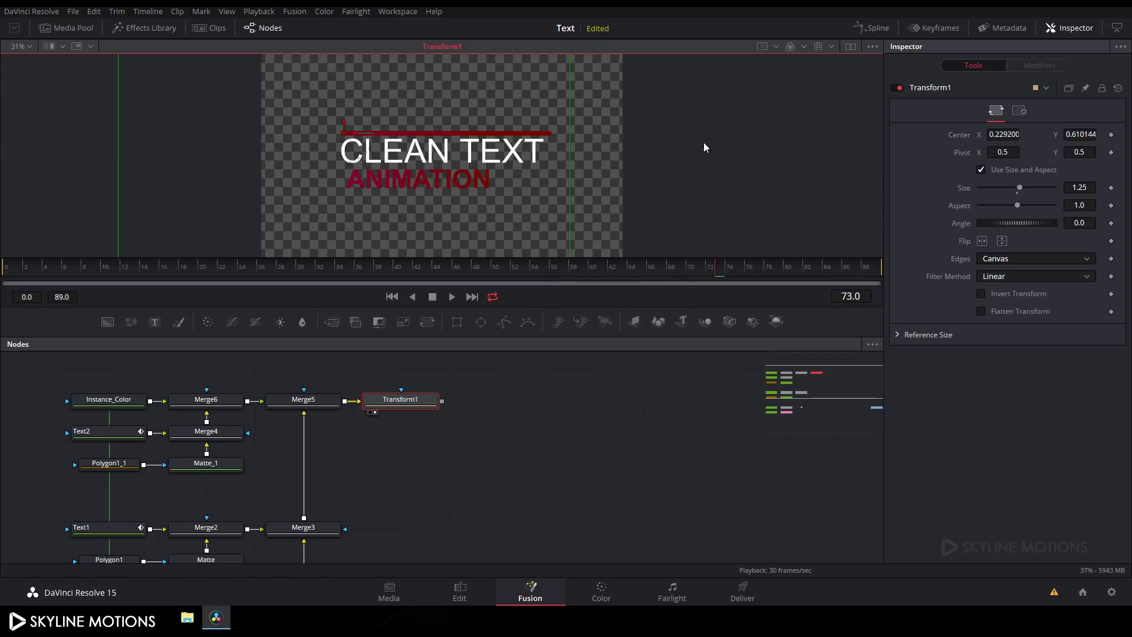
- Move the MediaOut1 node next to Transform1, connect Transform1's output to it and view MediaOut1
{"action": "left_click", "coordinate": [505, 416]}
{"action": "mouse_move", "coordinate": [517, 415]}
{"action": "left_mouse_down"}
{"action": "mouse_move", "coordinate": [499, 462]}
{"action": "mouse_move", "coordinate": [534, 482]}
{"action": "mouse_move", "coordinate": [525, 447]}
{"action": "mouse_move", "coordinate": [530, 488]}
{"action": "mouse_move", "coordinate": [538, 465]}
{"action": "mouse_move", "coordinate": [661, 458]}
{"action": "left_mouse_up"}
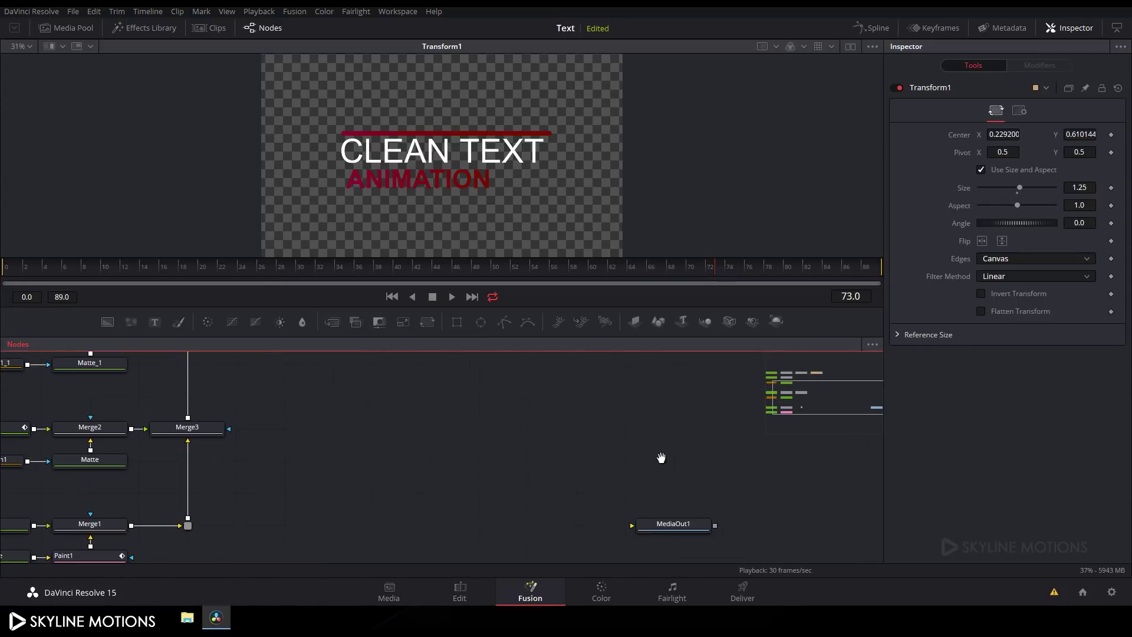
{"action": "left_click_drag", "start_coordinate": [681, 531], "coordinate": [581, 370]}
{"action": "left_click_drag", "start_coordinate": [571, 387], "coordinate": [543, 471]}
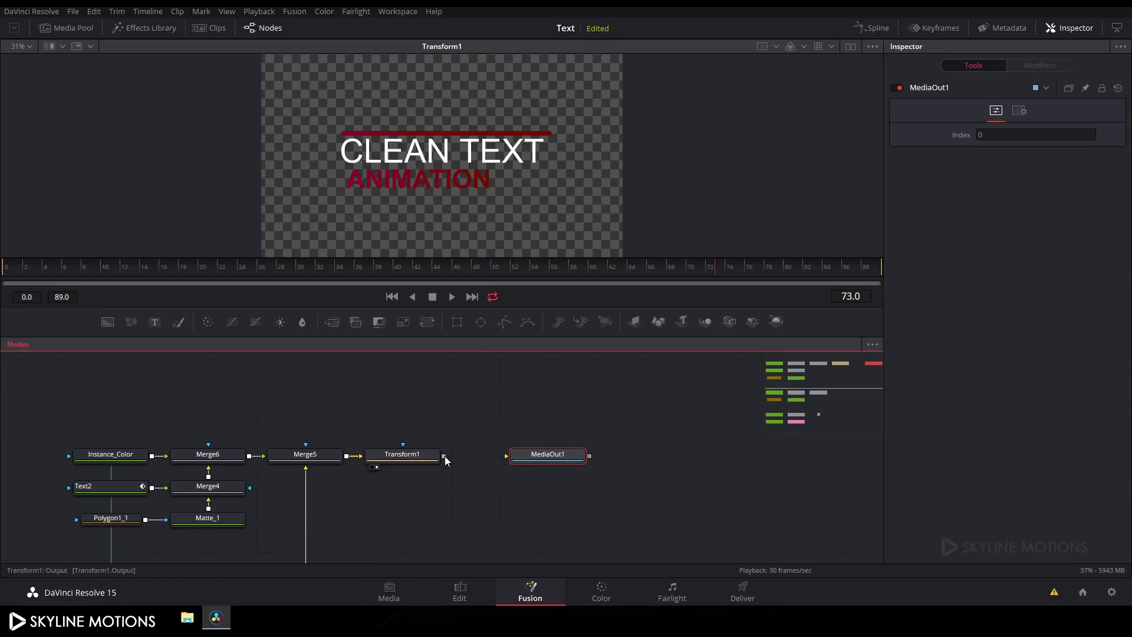
{"action": "left_click_drag", "start_coordinate": [444, 455], "coordinate": [503, 257]}
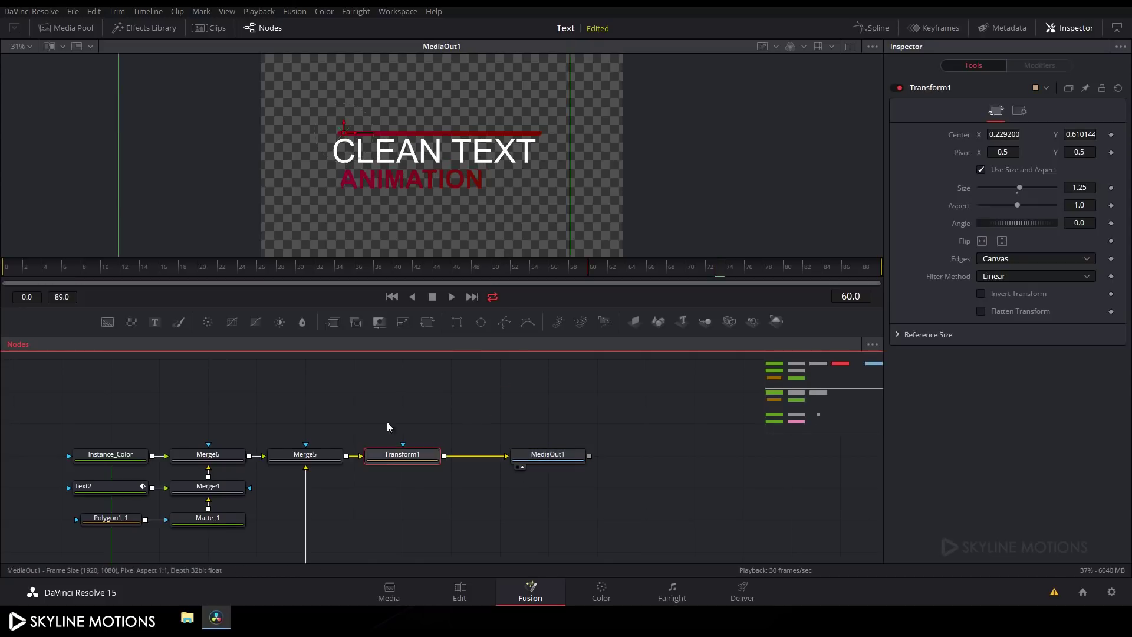
- Brighten both gradient stops of the Color node, the red one and the magenta one, setting the magenta value to about 0.764
{"action": "scroll", "coordinate": [413, 502], "scroll_direction": "down", "scroll_amount": 5}
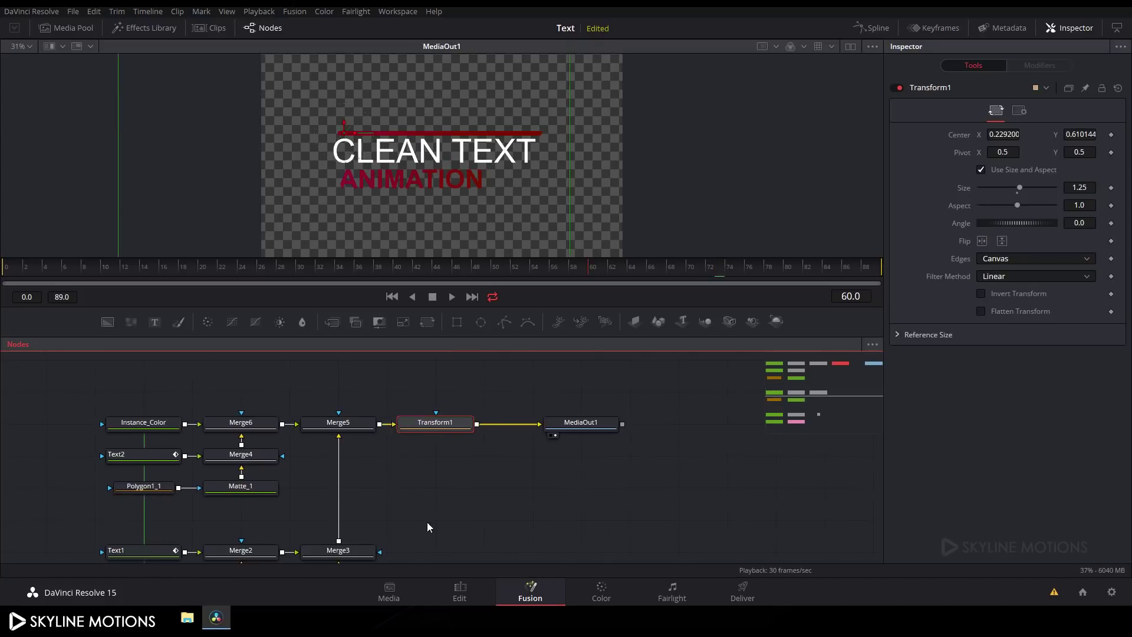
{"action": "scroll", "coordinate": [531, 391], "scroll_direction": "up", "scroll_amount": 2}
{"action": "scroll", "coordinate": [530, 392], "scroll_direction": "down", "scroll_amount": 2}
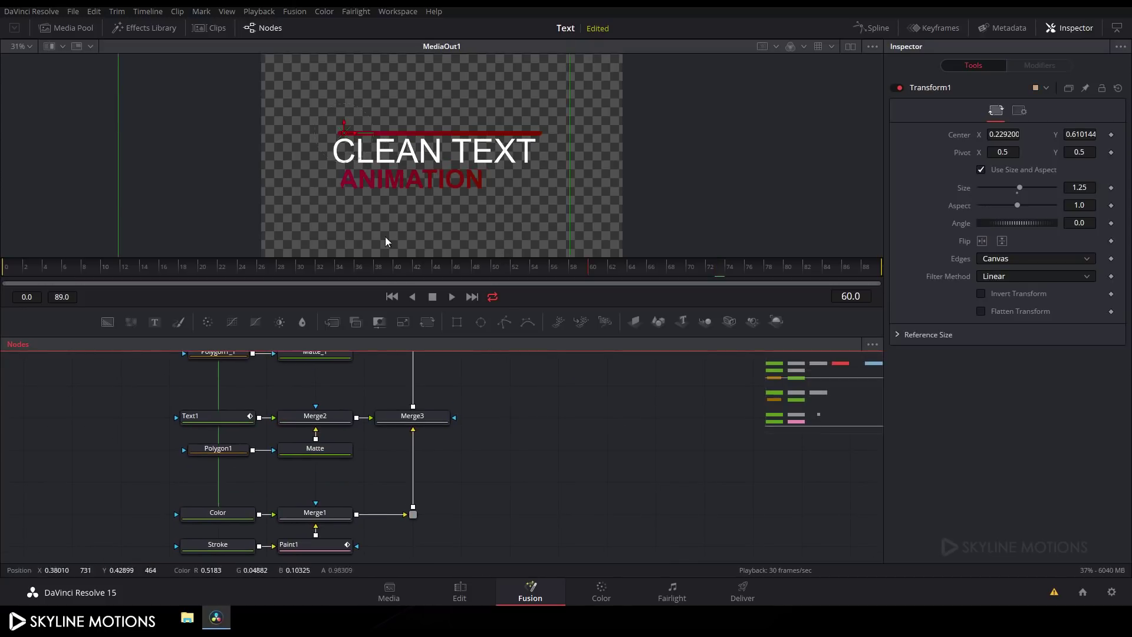
{"action": "scroll", "coordinate": [501, 445], "scroll_direction": "down", "scroll_amount": 2}
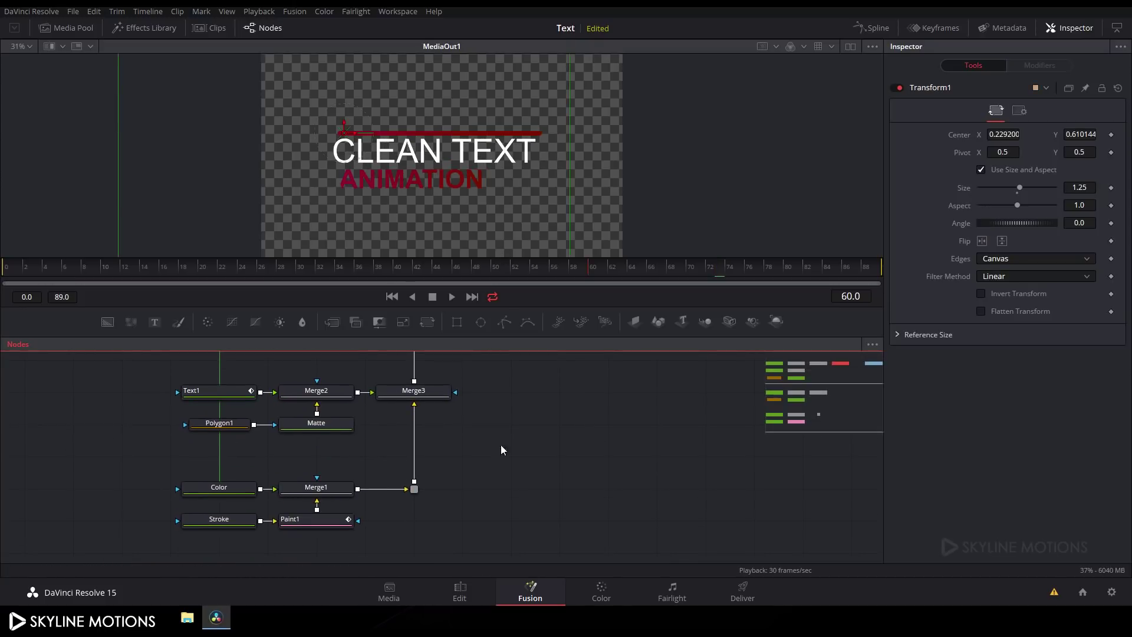
{"action": "left_click", "coordinate": [221, 490]}
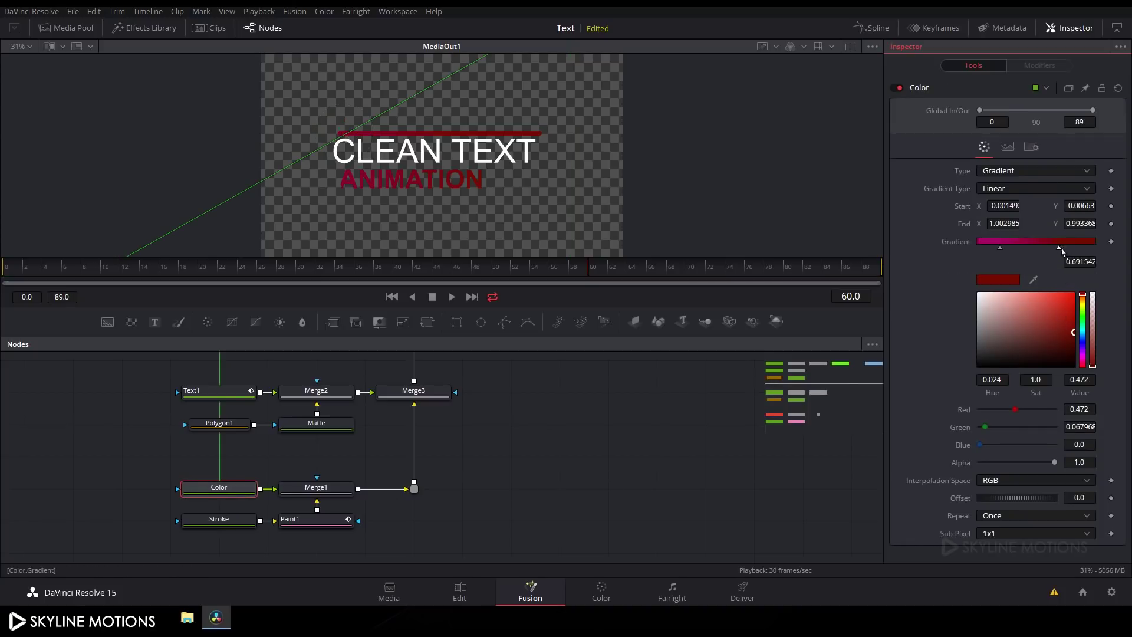
{"action": "left_click_drag", "start_coordinate": [1078, 329], "coordinate": [1083, 306]}
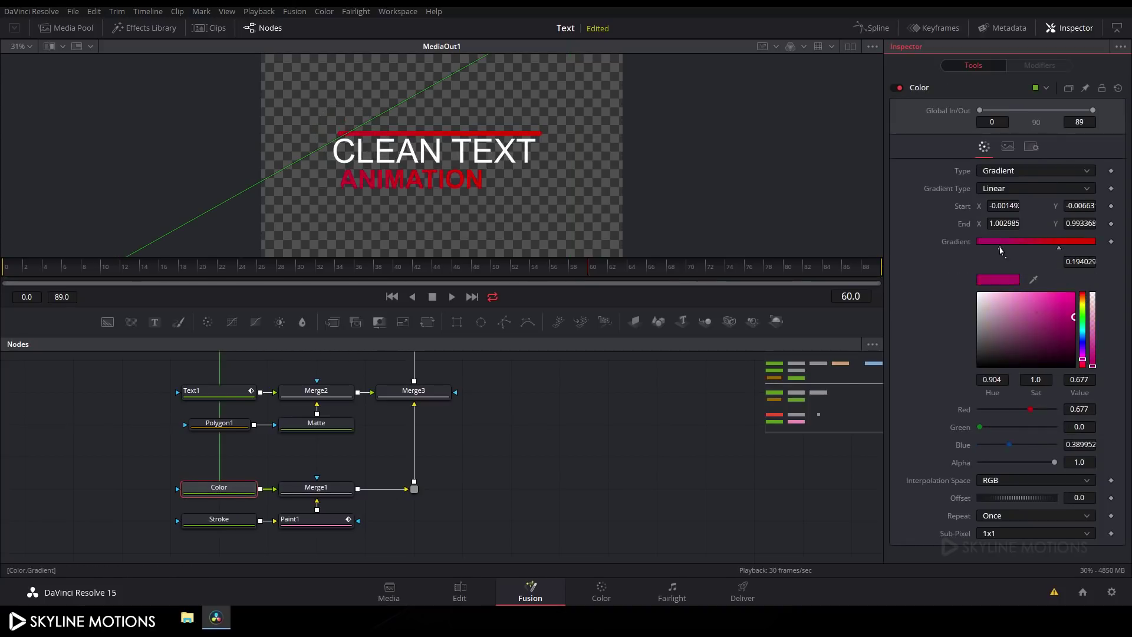
{"action": "left_click", "coordinate": [1000, 248]}
- Move the gradient line's start to about 0.313, 0.005 and end to about 1.130, 0.805, and shift the magenta stop to purple, hue about 0.784
{"action": "scroll", "coordinate": [576, 180], "scroll_direction": "down", "scroll_amount": 2}
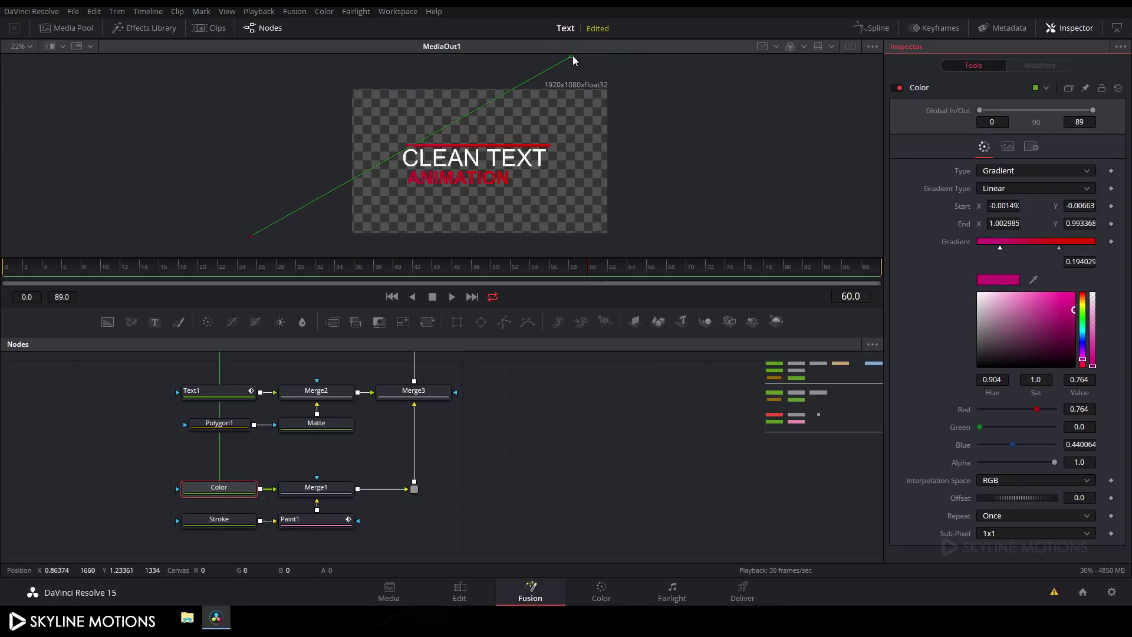
{"action": "left_click_drag", "start_coordinate": [574, 58], "coordinate": [695, 83]}
{"action": "left_click_drag", "start_coordinate": [258, 232], "coordinate": [352, 240]}
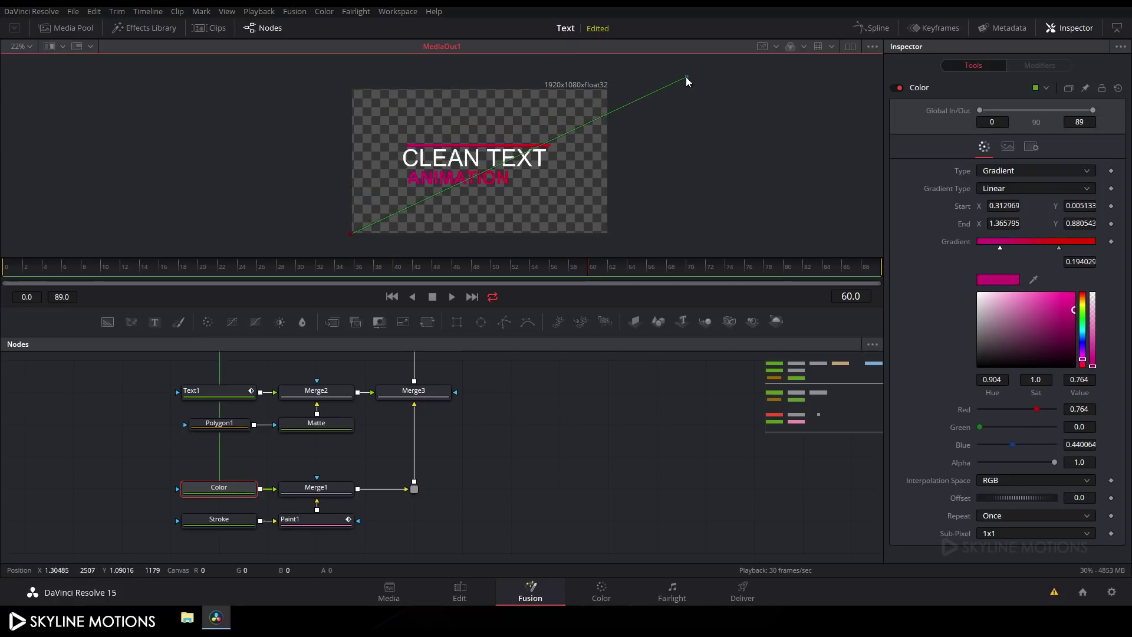
{"action": "left_click_drag", "start_coordinate": [688, 83], "coordinate": [612, 91]}
{"action": "left_click_drag", "start_coordinate": [1083, 353], "coordinate": [1089, 356]}
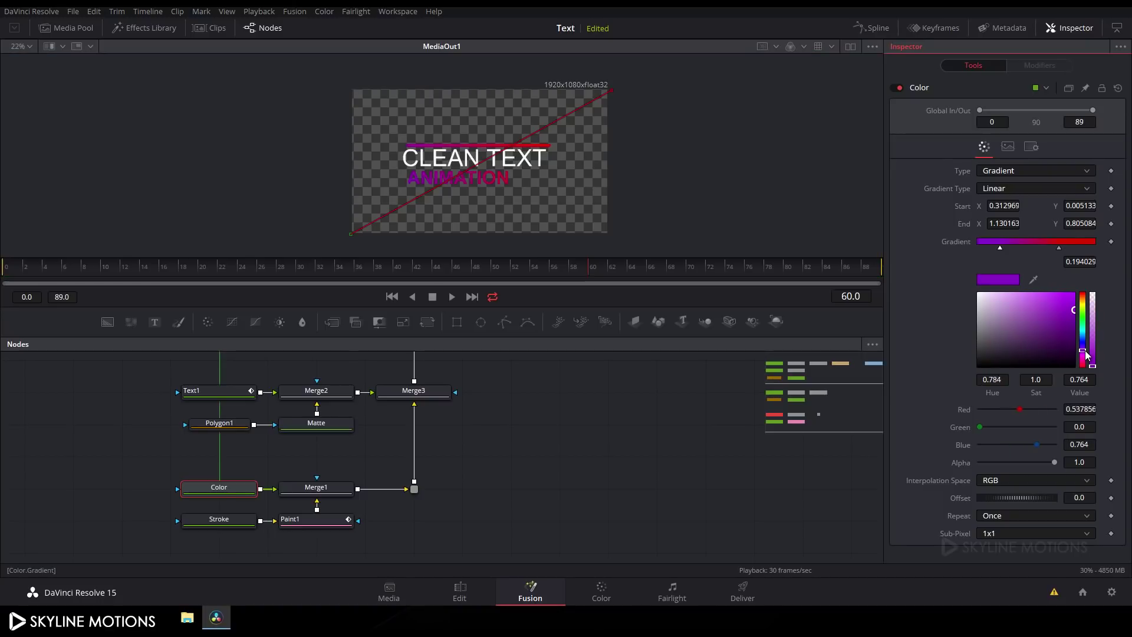
- Switch to the Edit page and scrub the Text clip to about 01:00:02:06 to check the animation
{"action": "left_click", "coordinate": [469, 589]}
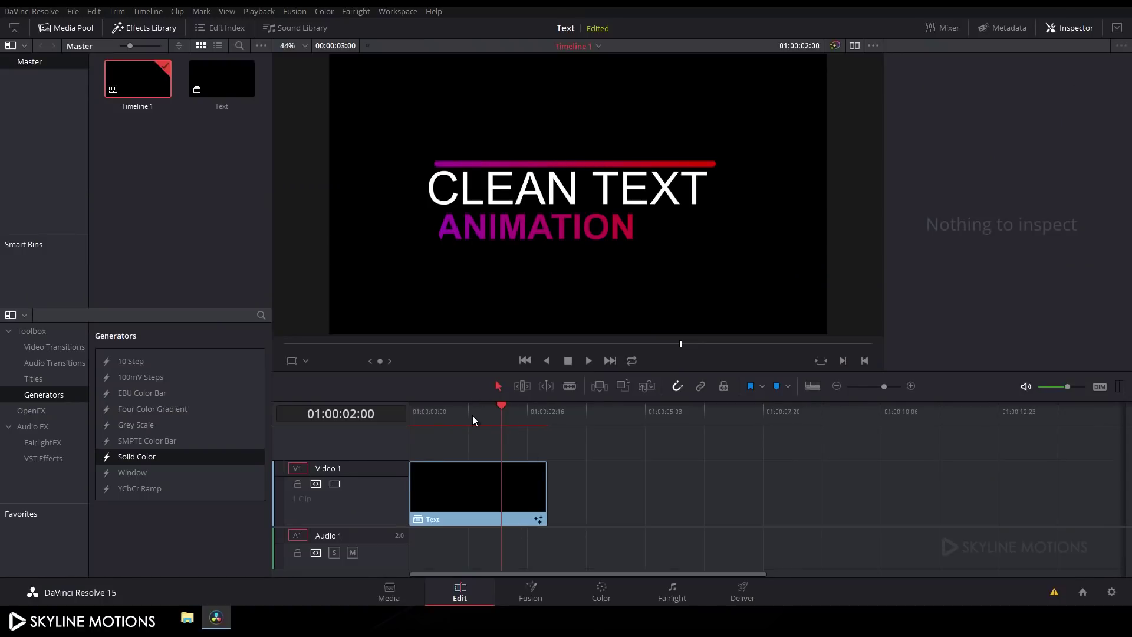
{"action": "left_click_drag", "start_coordinate": [473, 415], "coordinate": [510, 412]}
{"action": "left_click", "coordinate": [538, 519]}
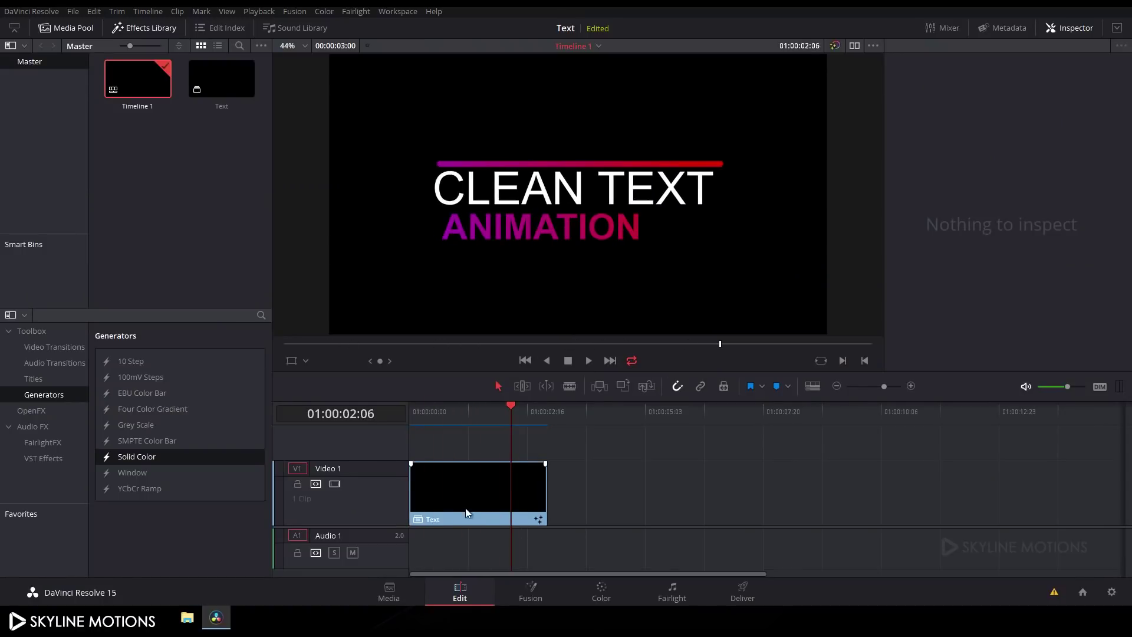
- Duplicate the Text clip directly after the original on Video 1, starting at 01:00:03:00
{"action": "left_click", "coordinate": [472, 491]}
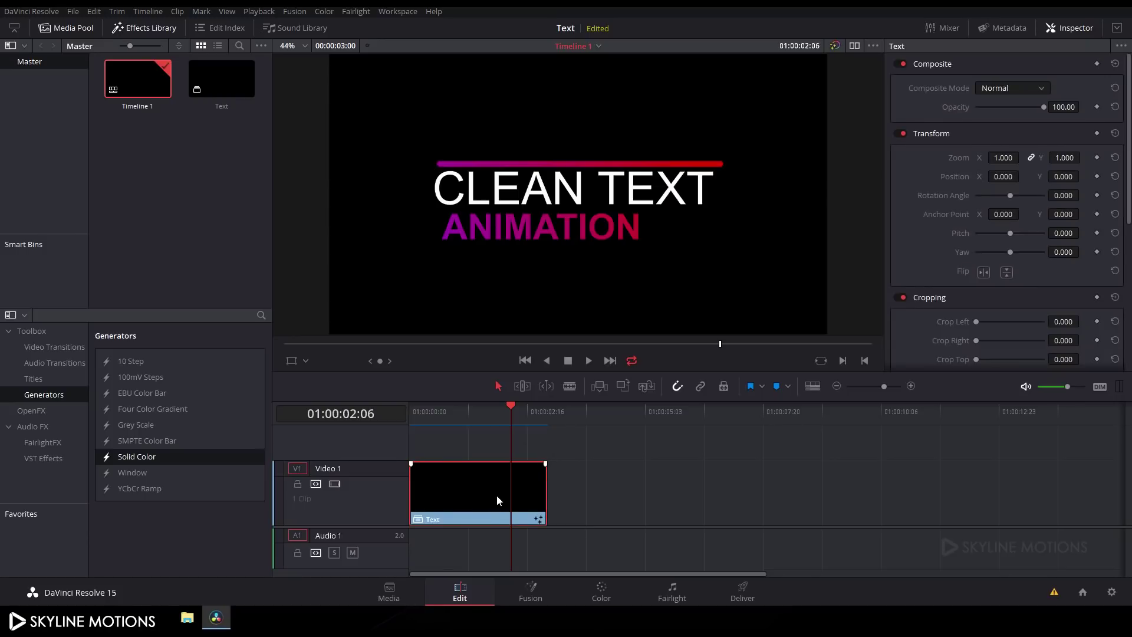
{"action": "left_click_drag", "start_coordinate": [507, 407], "coordinate": [541, 406]}
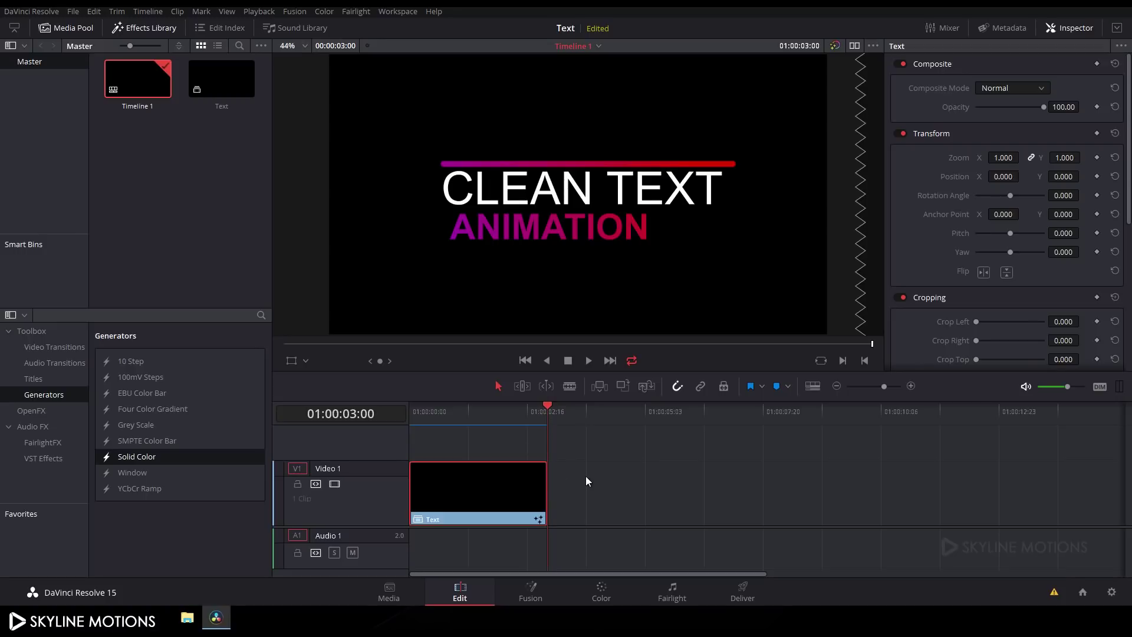
{"action": "key", "text": "ctrl+v"}
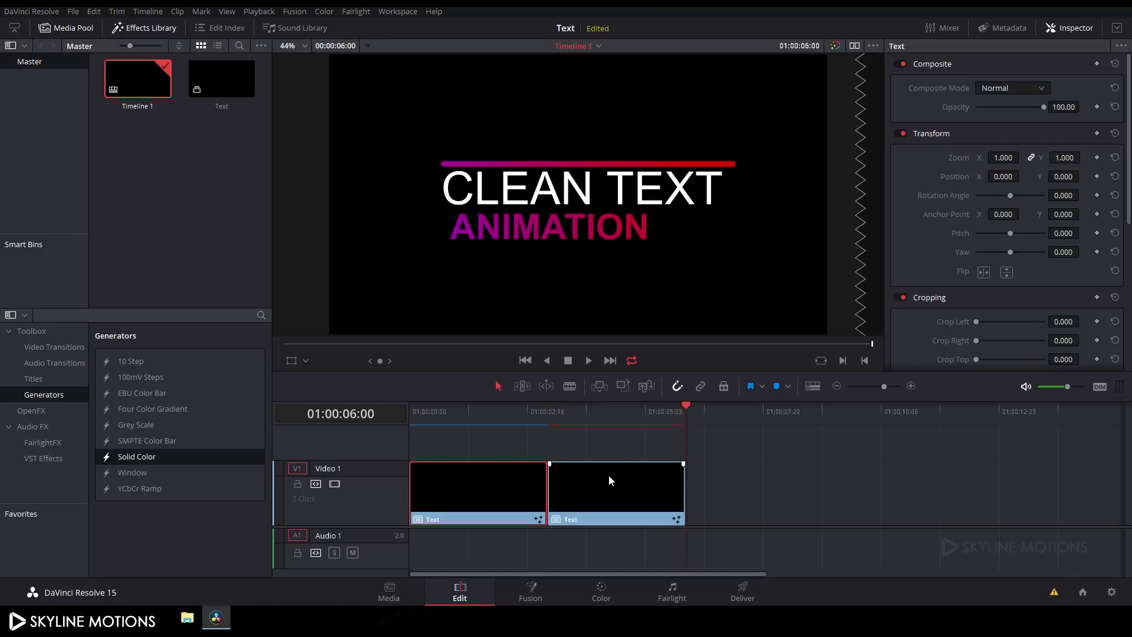
- Reverse the speed of the second Text clip and play the timeline from the beginning
{"action": "right_click", "coordinate": [609, 475]}
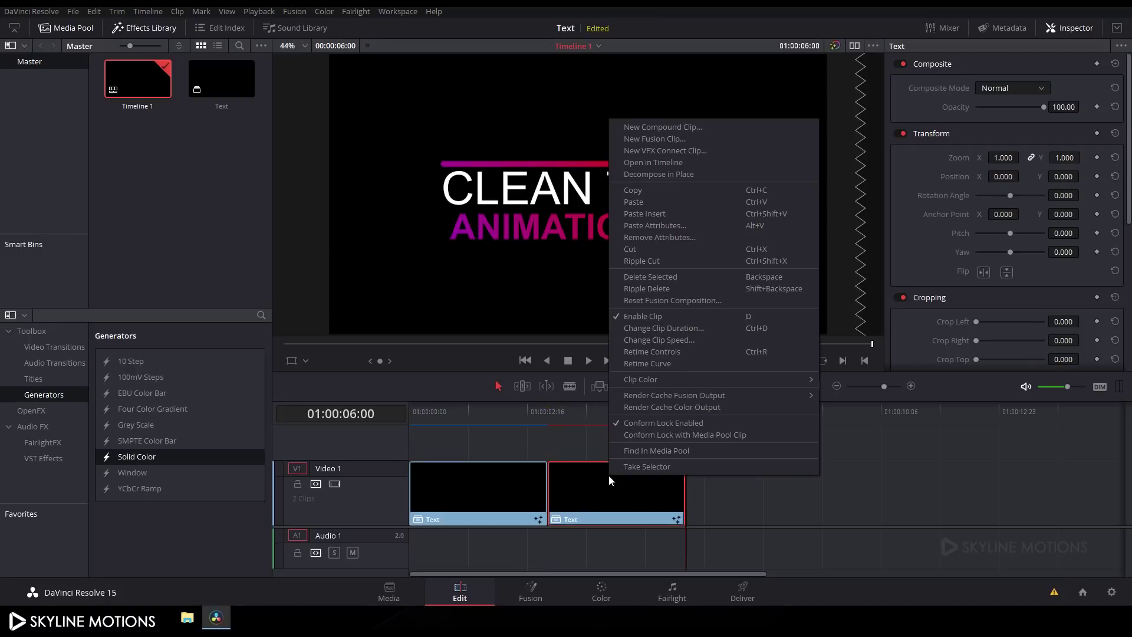
{"action": "left_click", "coordinate": [664, 341]}
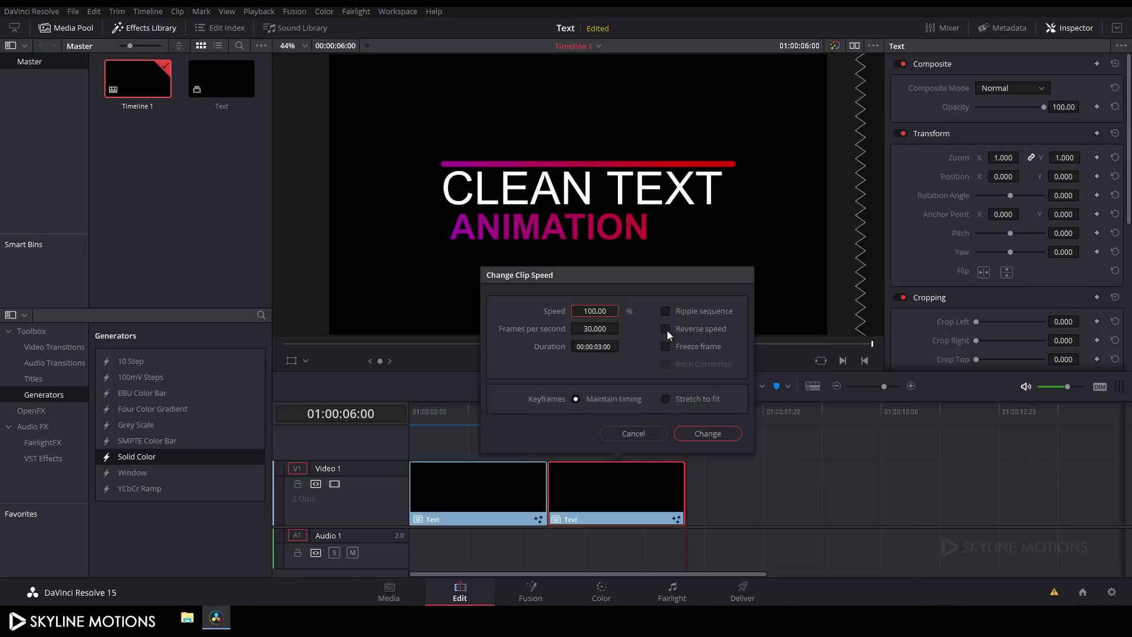
{"action": "left_click", "coordinate": [666, 329]}
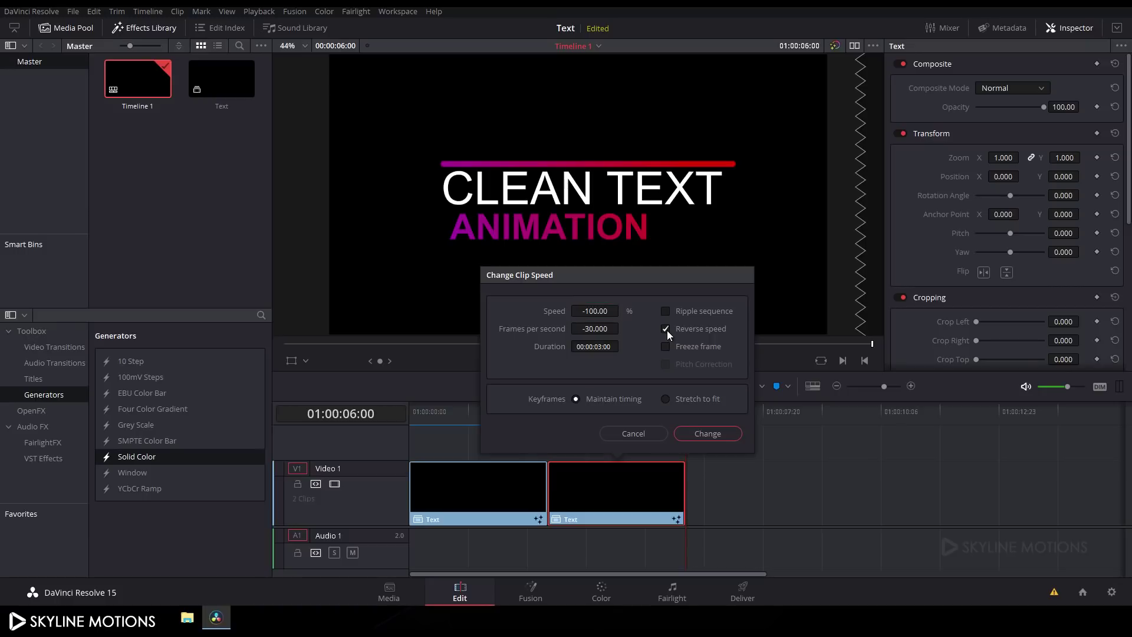
{"action": "left_click", "coordinate": [710, 437]}
{"action": "left_click_drag", "start_coordinate": [525, 416], "coordinate": [411, 422]}
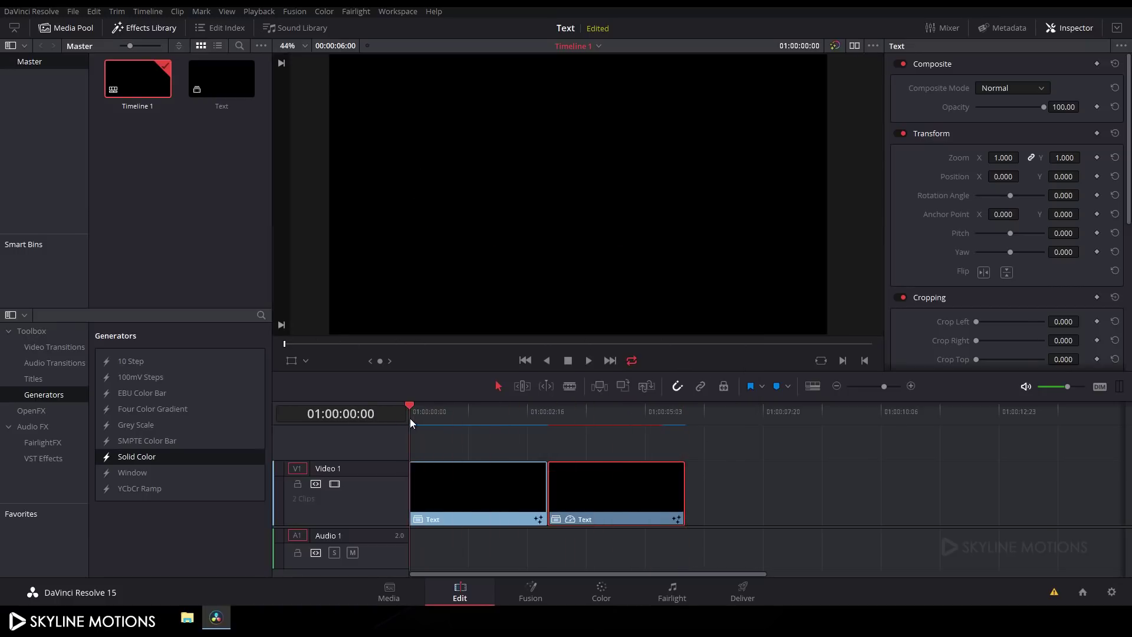
{"action": "left_click", "coordinate": [590, 361]}
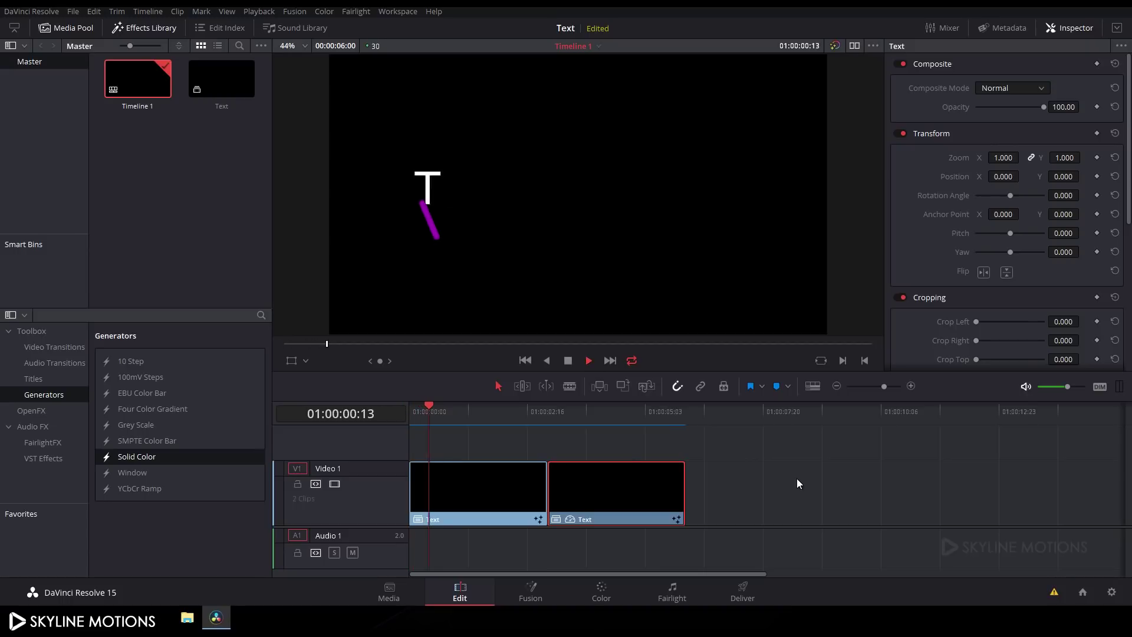